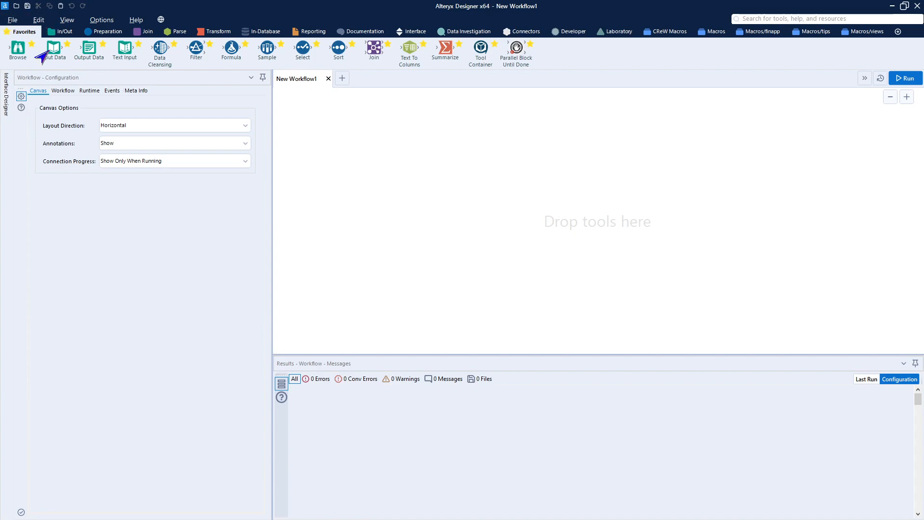
{"action": "left_click_drag", "start_coordinate": [53, 48], "coordinate": [373, 136]}
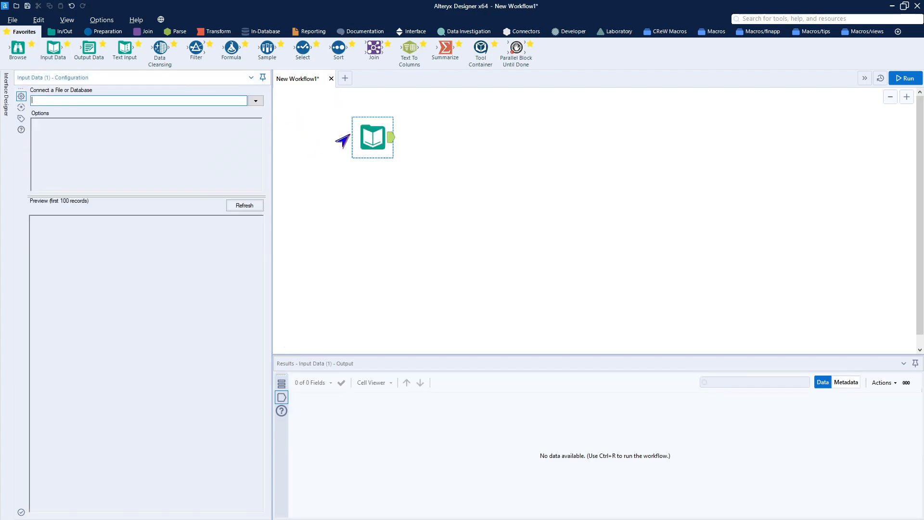
{"action": "left_click", "coordinate": [254, 101]}
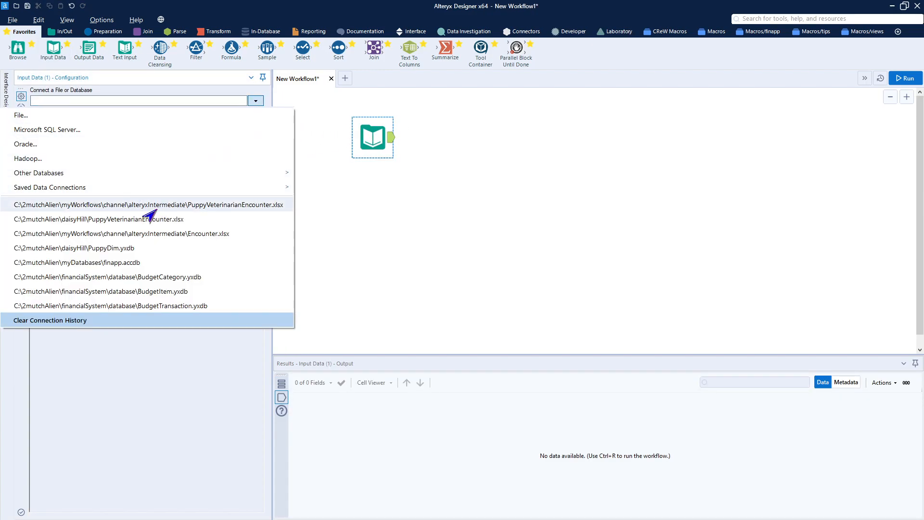
{"action": "left_click", "coordinate": [349, 225]}
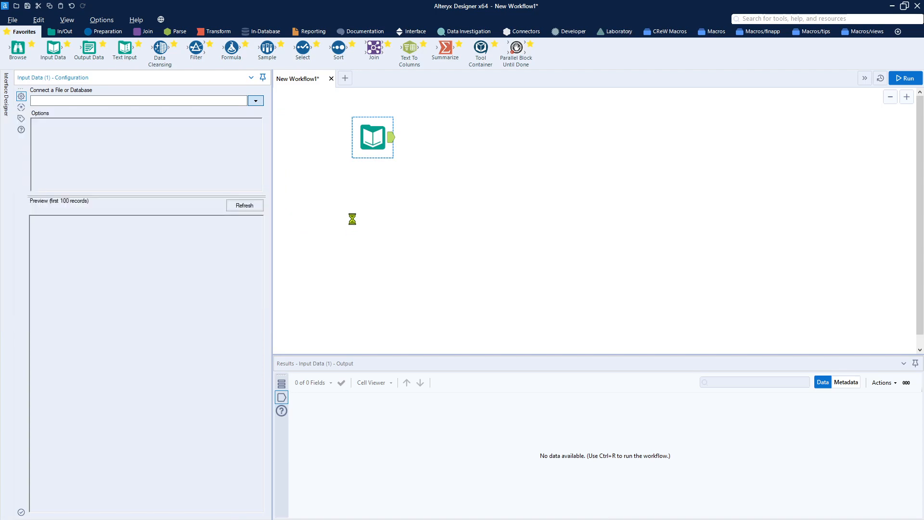
{"action": "left_click_drag", "start_coordinate": [324, 109], "coordinate": [418, 181]}
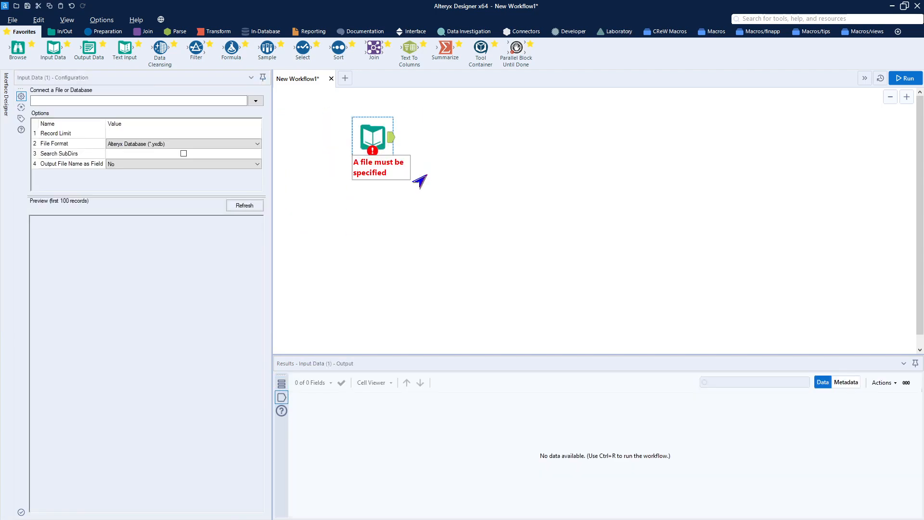
{"action": "key", "text": "Delete"}
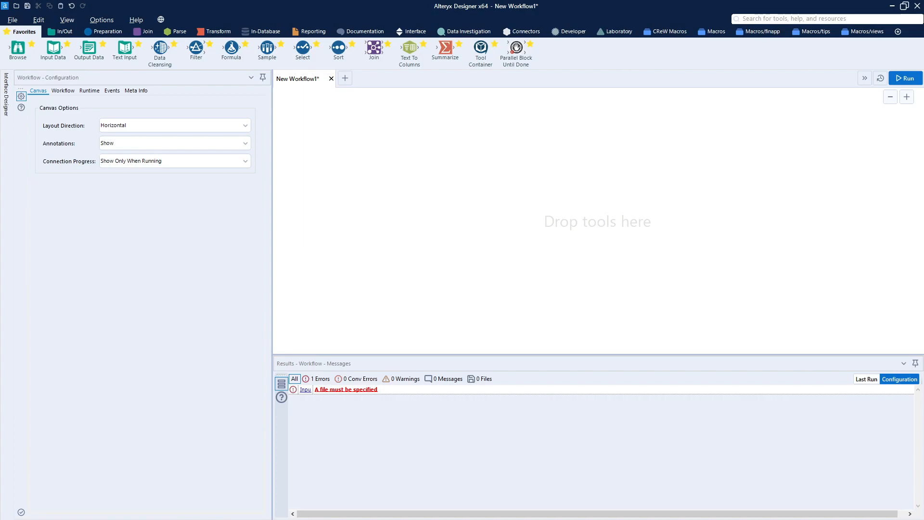
- Bring PuppyVeterinarianEncounter.xlsx from the alteryxIntermediate folder onto the canvas as input, using the encounter sheet, and position it near the canvas's upper-left corner
{"action": "left_click_drag", "start_coordinate": [0, 212], "coordinate": [298, 166]}
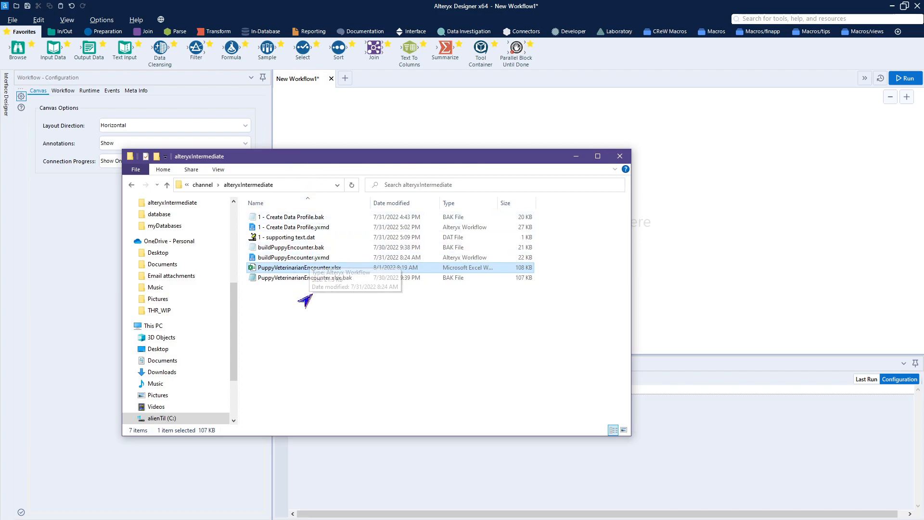
{"action": "left_click_drag", "start_coordinate": [293, 269], "coordinate": [407, 133]}
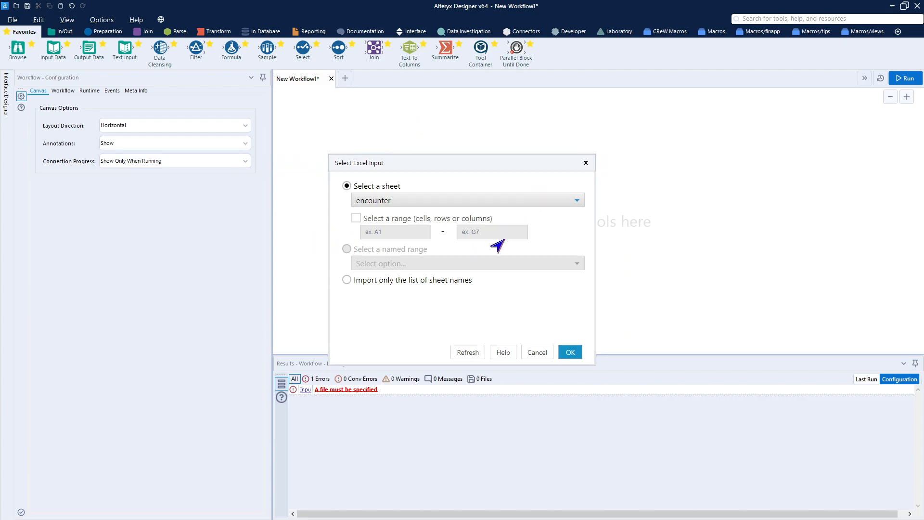
{"action": "left_click", "coordinate": [568, 354]}
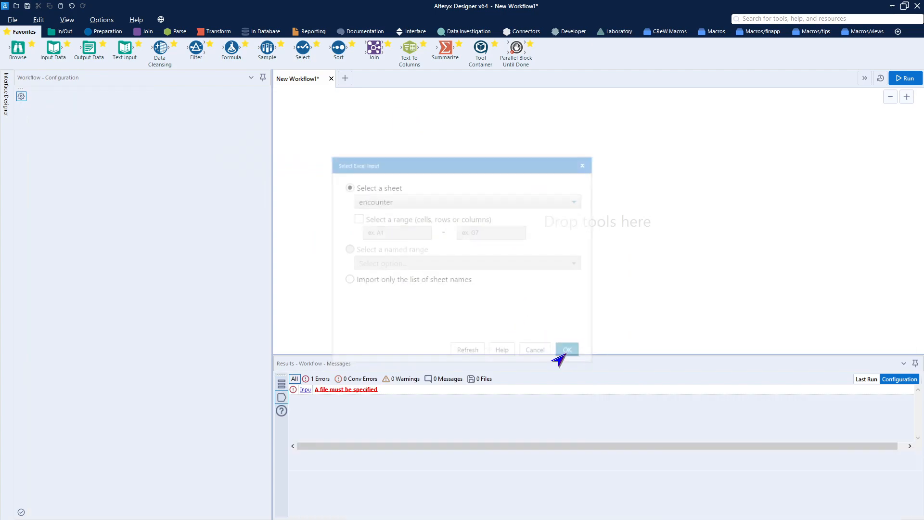
{"action": "left_click_drag", "start_coordinate": [404, 128], "coordinate": [314, 136]}
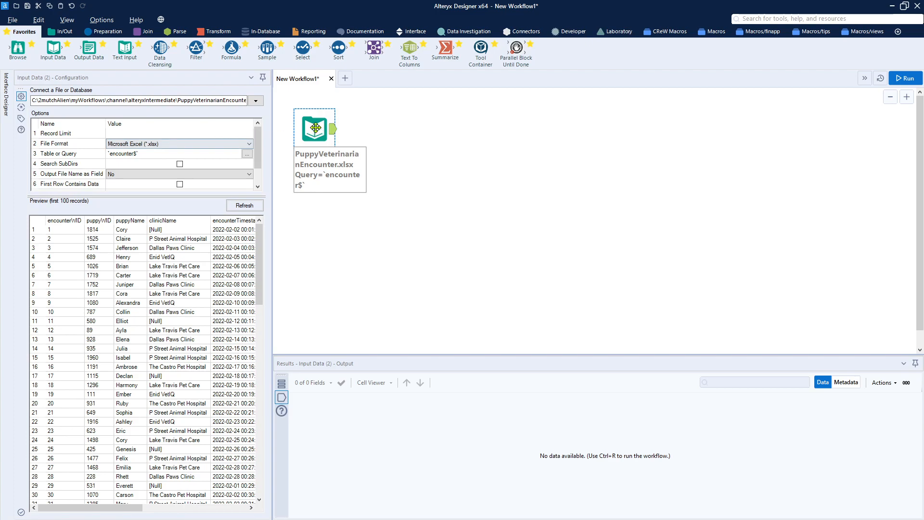
- Connect a Select tool after the Excel input and set the encounterWID and puppyWID field types to Int32
{"action": "left_click_drag", "start_coordinate": [305, 49], "coordinate": [402, 128]}
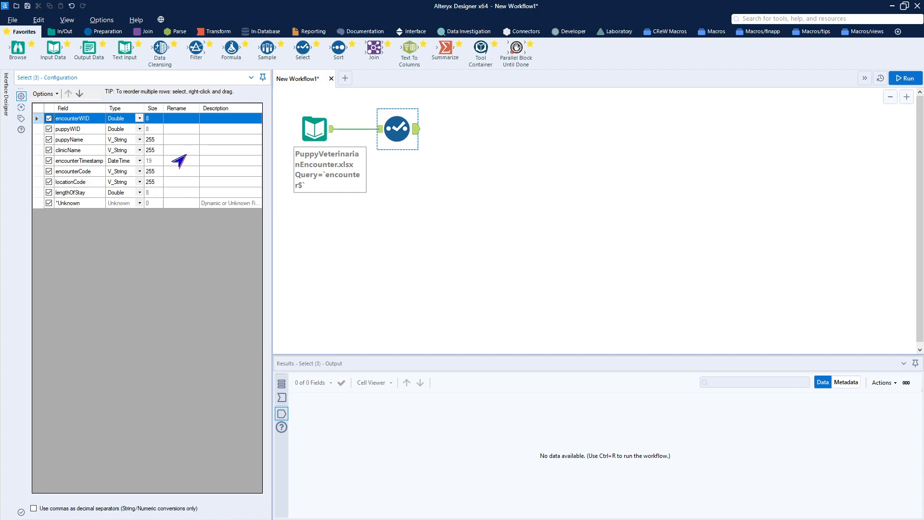
{"action": "left_click", "coordinate": [134, 125]}
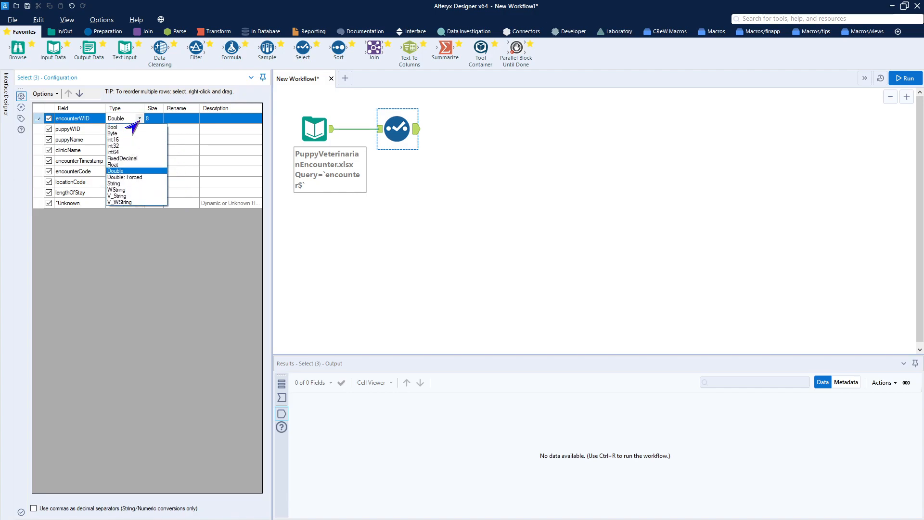
{"action": "left_click", "coordinate": [134, 146]}
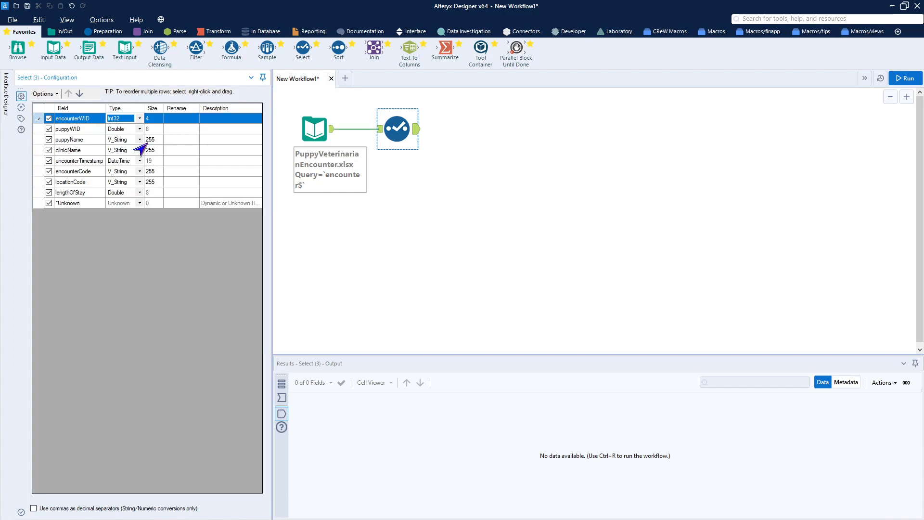
{"action": "left_click", "coordinate": [133, 129]}
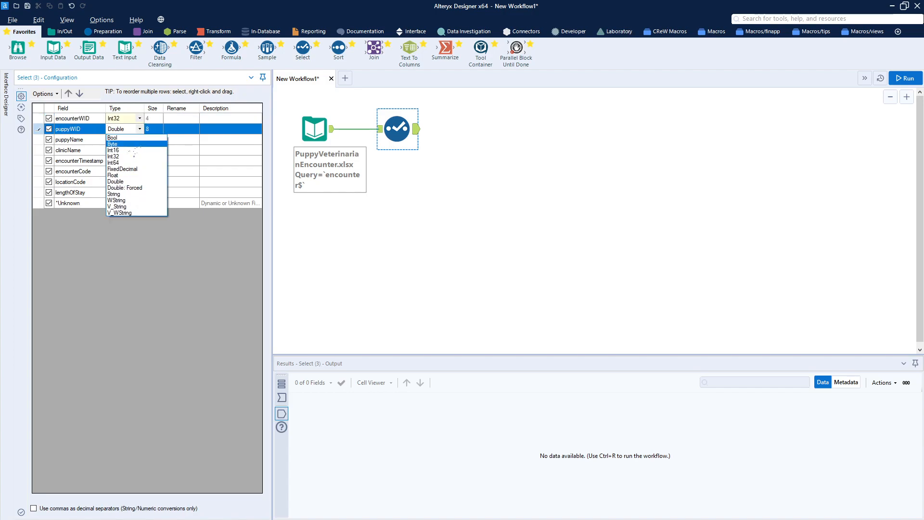
{"action": "left_click", "coordinate": [134, 157]}
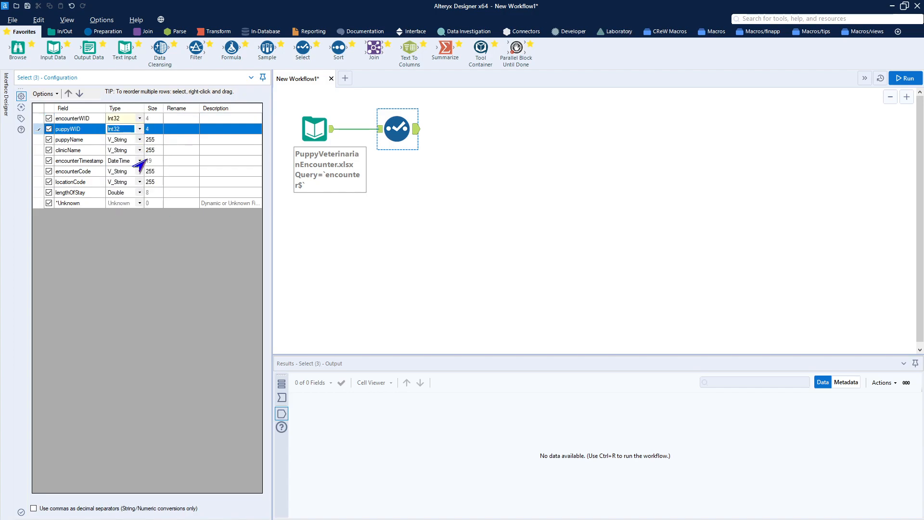
- Set the size of the puppyName and clinicName fields to 50
{"action": "left_click", "coordinate": [152, 141]}
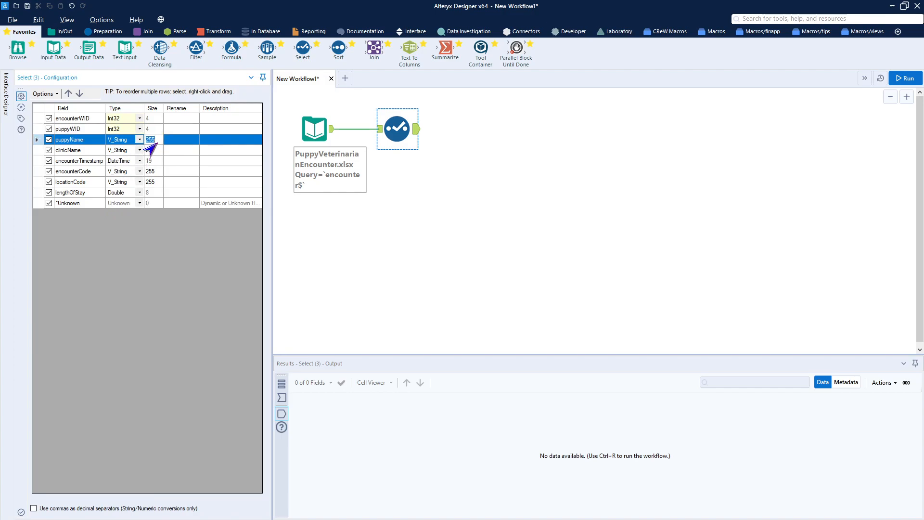
{"action": "type", "text": "50"}
{"action": "left_click", "coordinate": [151, 151]}
{"action": "type", "text": "50"}
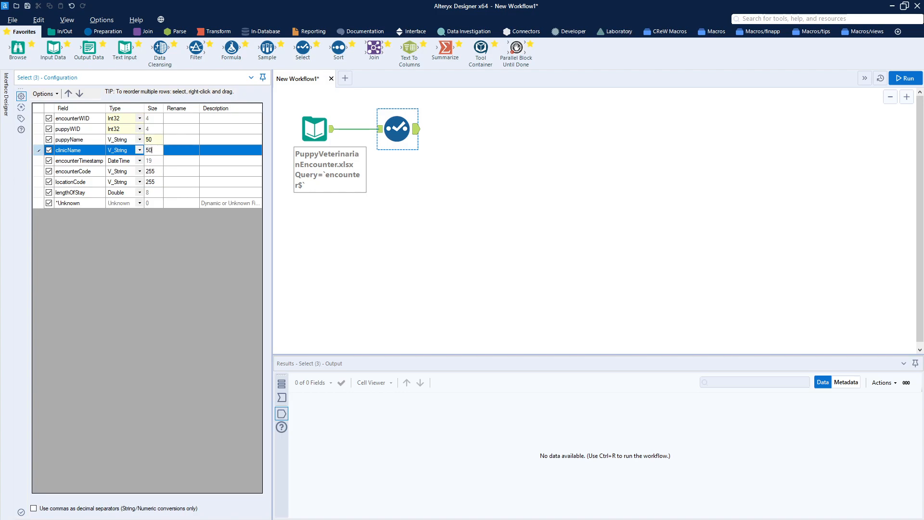
- Change the encounterCode field to type String with a size of 10
{"action": "left_click", "coordinate": [139, 171]}
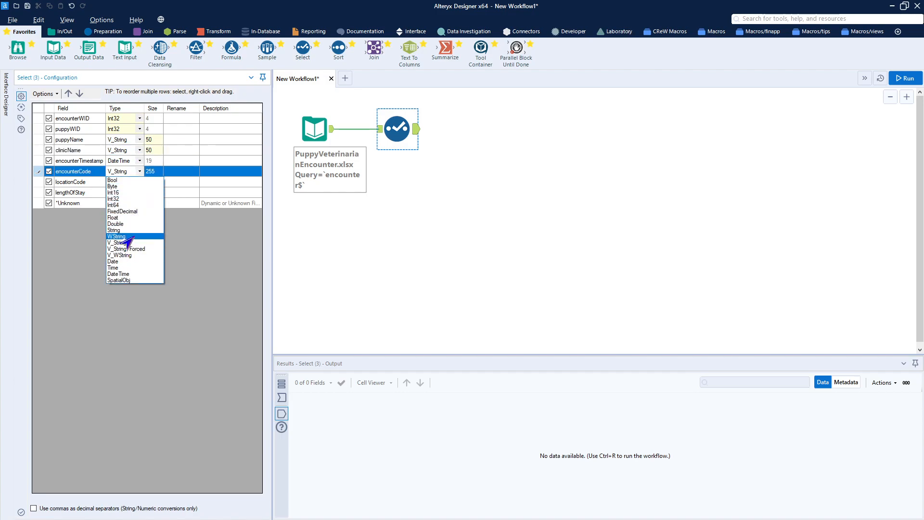
{"action": "left_click", "coordinate": [130, 230]}
{"action": "left_click", "coordinate": [153, 171]}
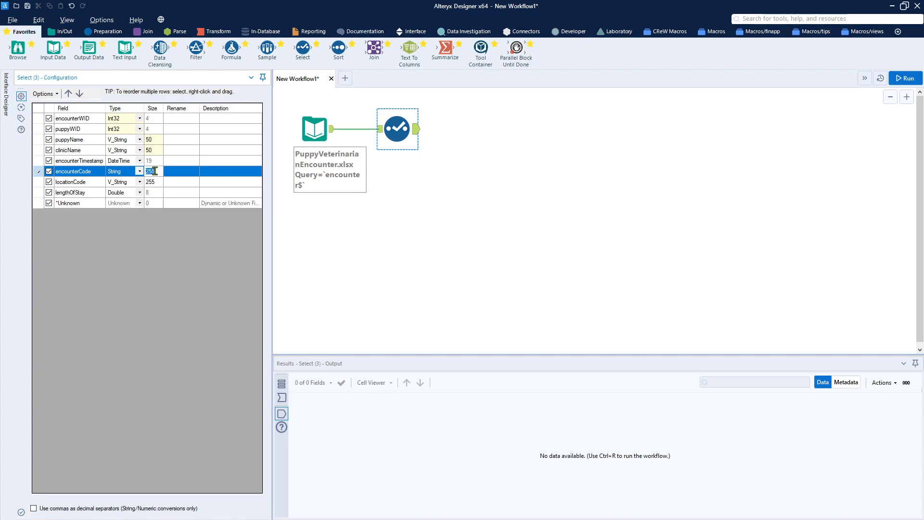
{"action": "type", "text": "10"}
- Change the locationCode field to type String with a size of 6
{"action": "left_click", "coordinate": [153, 182]}
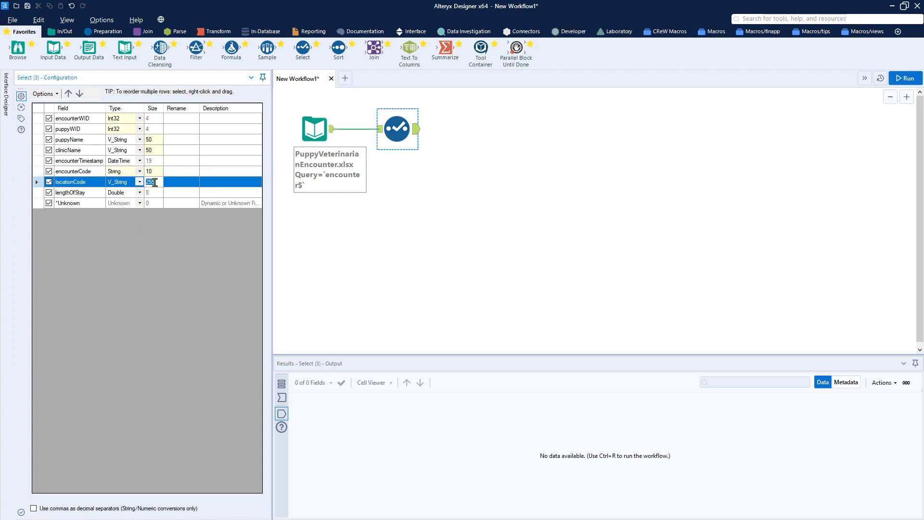
{"action": "left_click", "coordinate": [139, 182]}
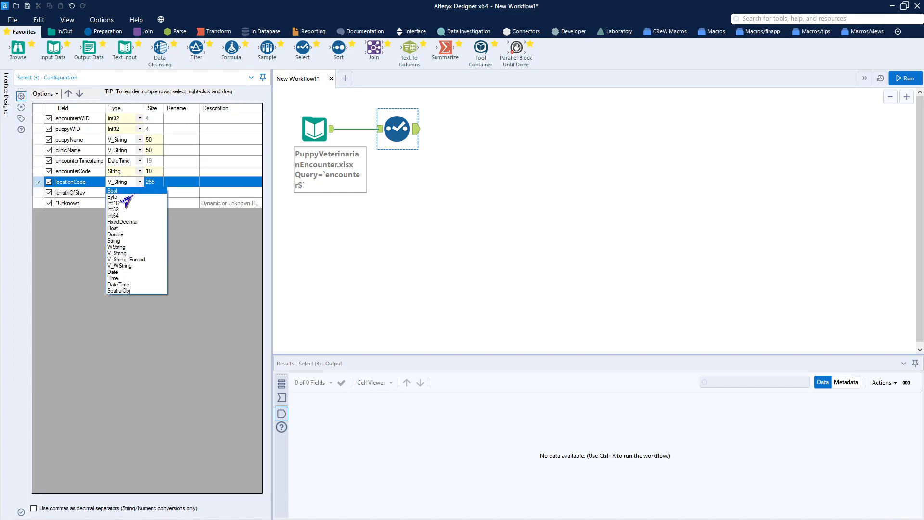
{"action": "left_click", "coordinate": [115, 242]}
{"action": "left_click", "coordinate": [155, 181]}
{"action": "type", "text": "6"}
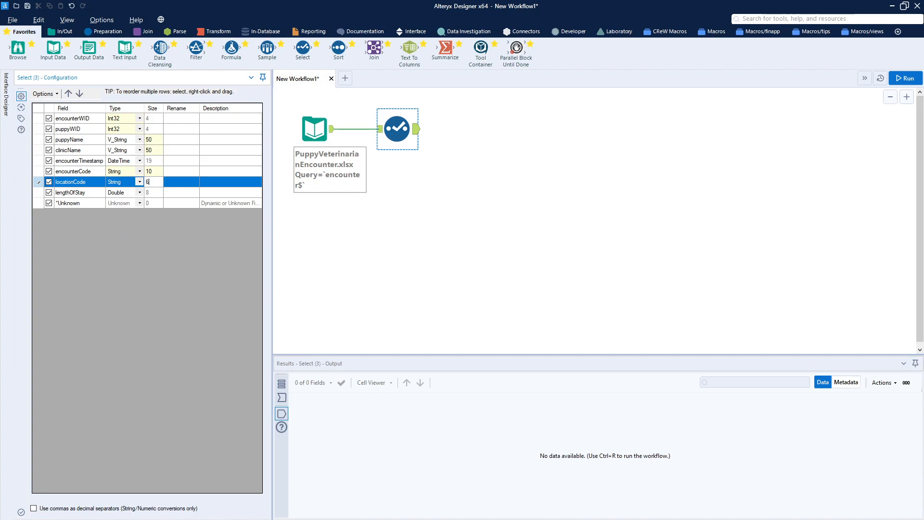
- Set the lengthOfStay field's data type to Int32
{"action": "left_click", "coordinate": [134, 193]}
{"action": "left_click", "coordinate": [135, 193]}
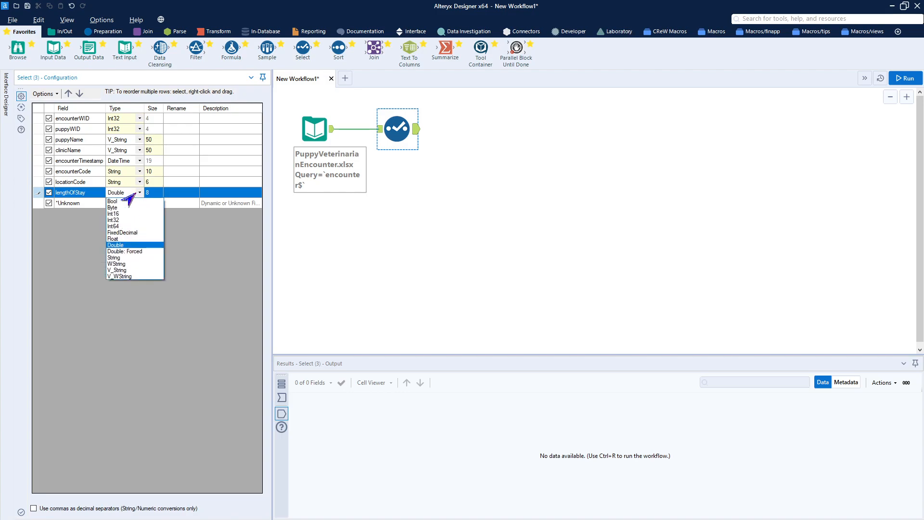
{"action": "left_click", "coordinate": [128, 219]}
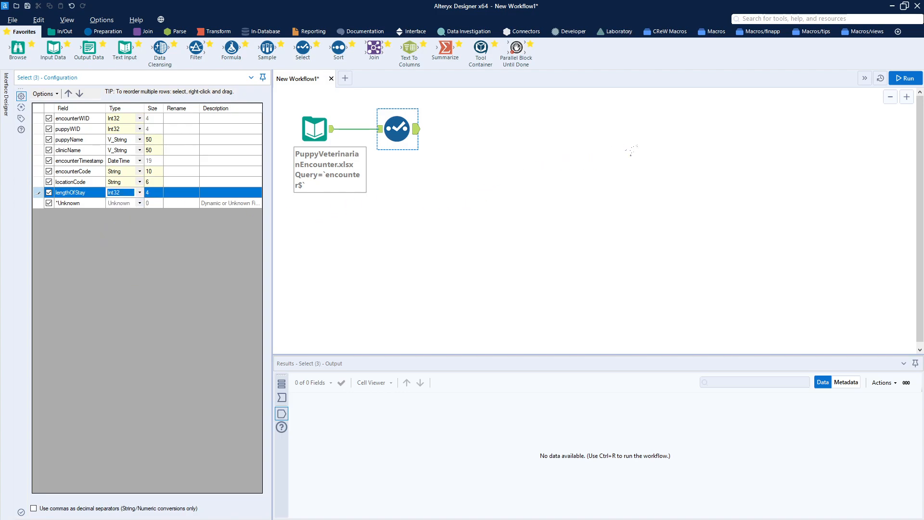
- Run the workflow and display the records coming out of the Select tool
{"action": "left_click", "coordinate": [896, 82]}
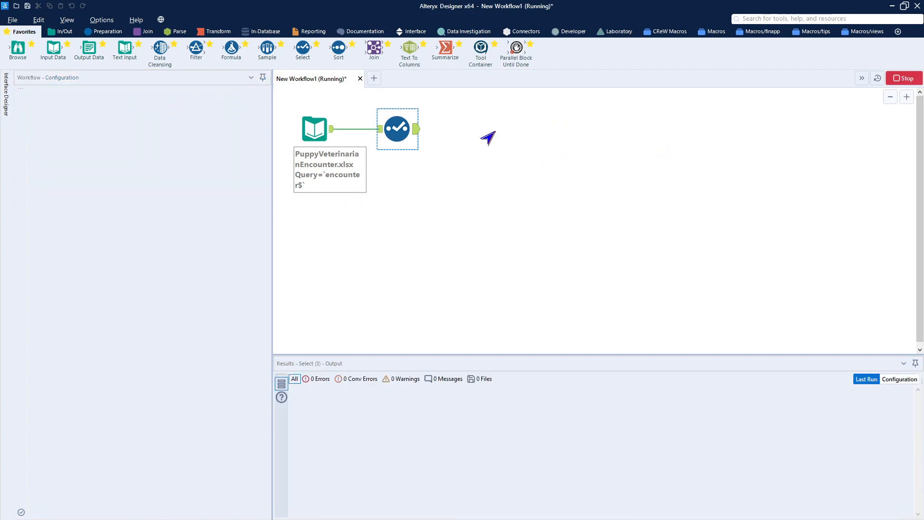
{"action": "left_click", "coordinate": [418, 132]}
{"action": "left_click", "coordinate": [419, 134]}
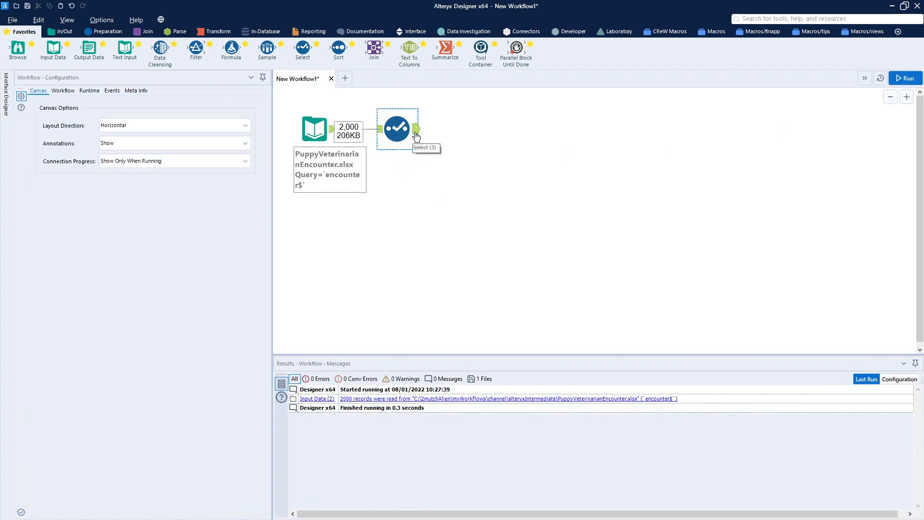
{"action": "left_click", "coordinate": [417, 137]}
{"action": "left_click", "coordinate": [466, 283]}
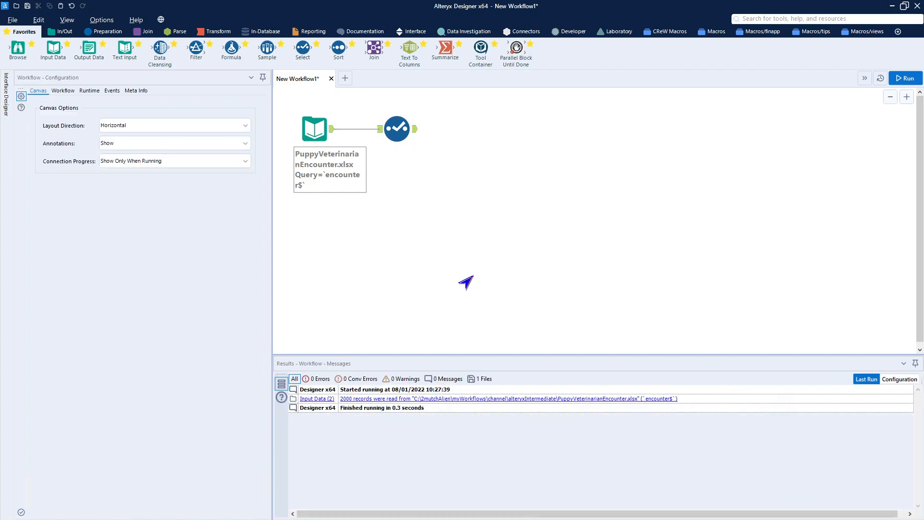
{"action": "left_click", "coordinate": [418, 131]}
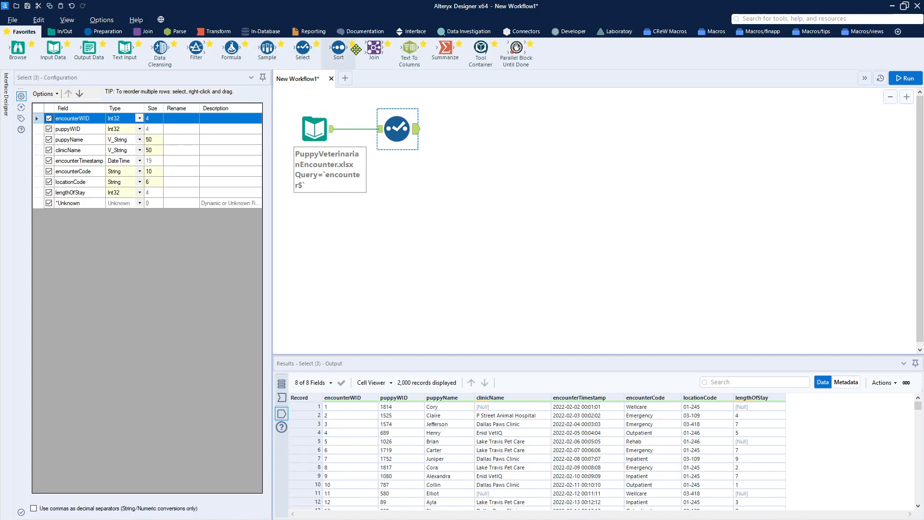
- Connect a Basic Data Profile tool after the Select tool, keeping its default settings, and run the workflow
{"action": "left_click", "coordinate": [454, 32]}
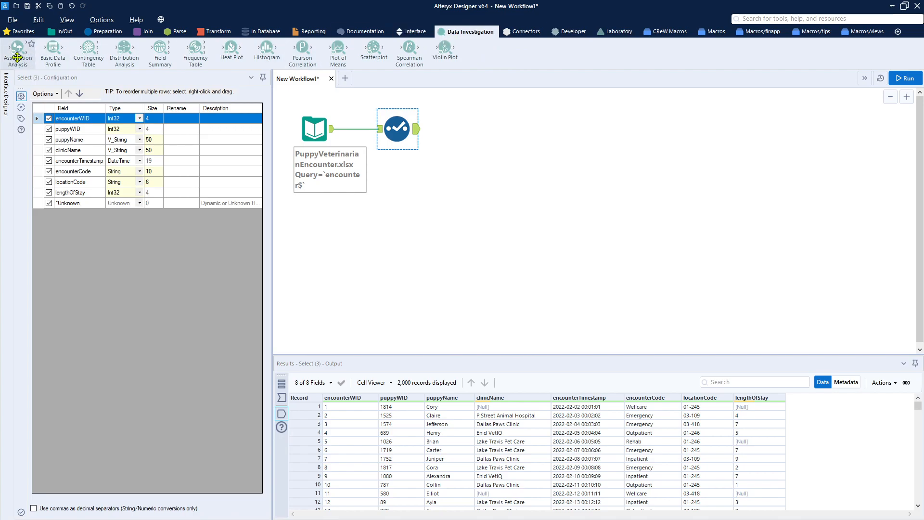
{"action": "left_click_drag", "start_coordinate": [51, 47], "coordinate": [455, 129]}
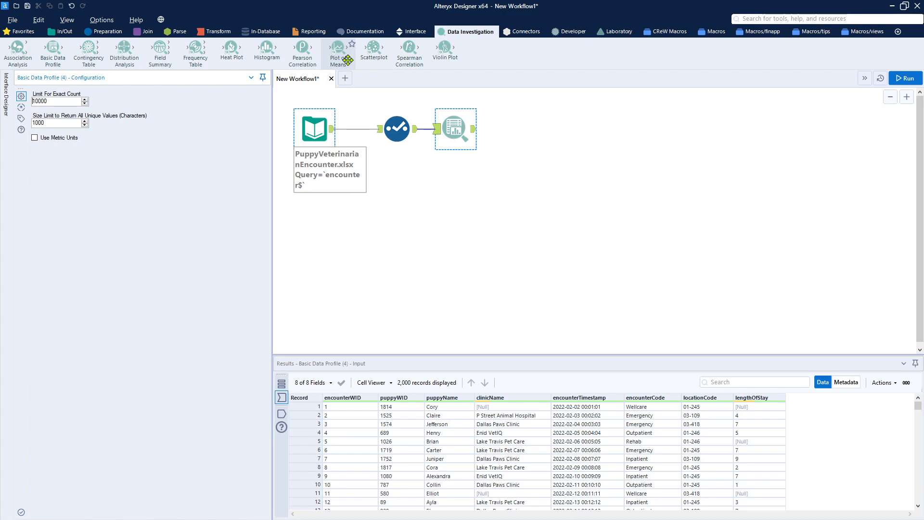
{"action": "left_click", "coordinate": [899, 82]}
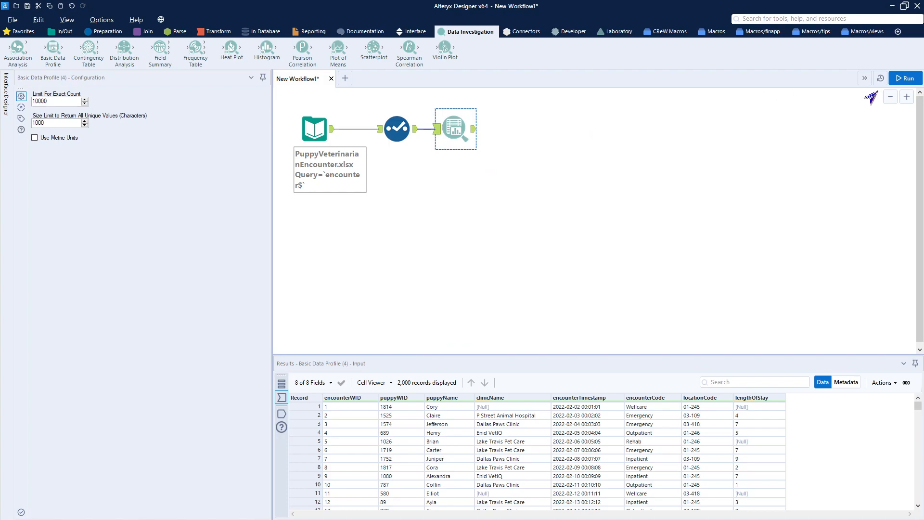
{"action": "left_click", "coordinate": [900, 79]}
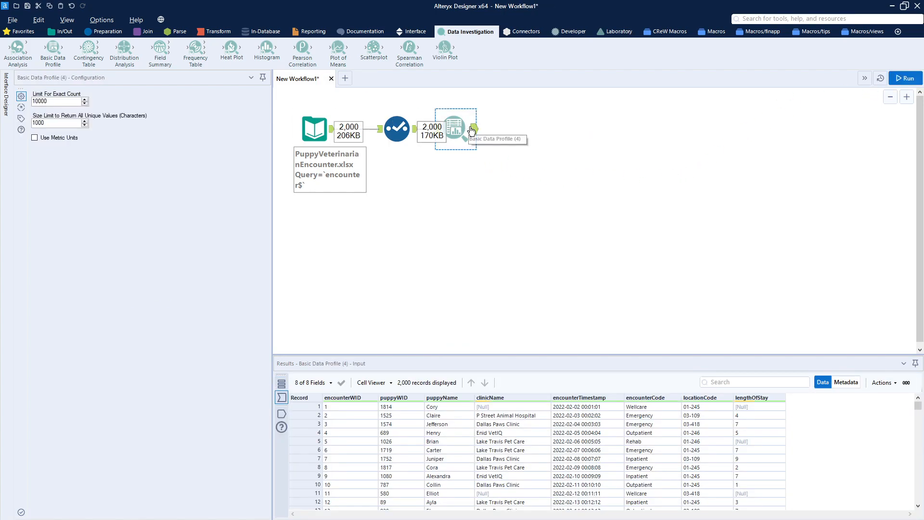
- Examine the Basic Data Profile output, reading through the profile metrics listed for the encounterWID field
{"action": "left_click", "coordinate": [474, 130]}
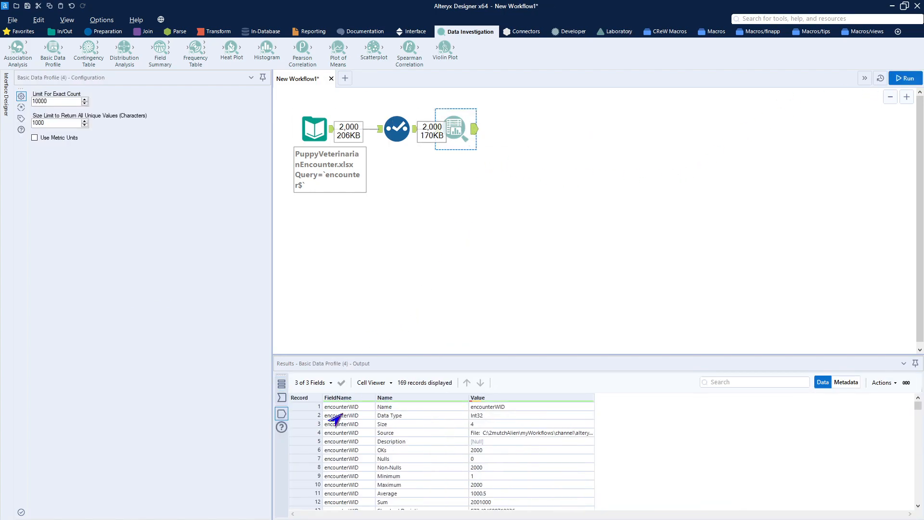
{"action": "scroll", "coordinate": [341, 445], "scroll_direction": "down", "scroll_amount": 9}
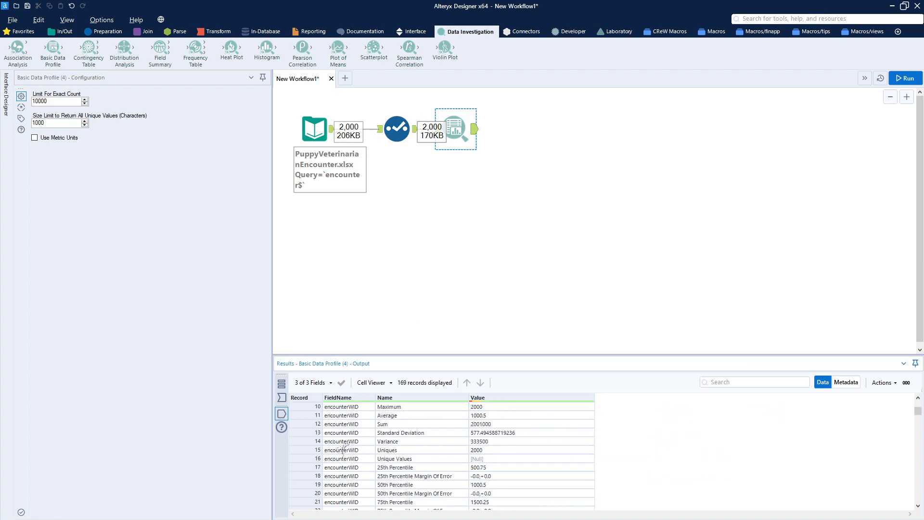
{"action": "scroll", "coordinate": [342, 447], "scroll_direction": "up", "scroll_amount": 9}
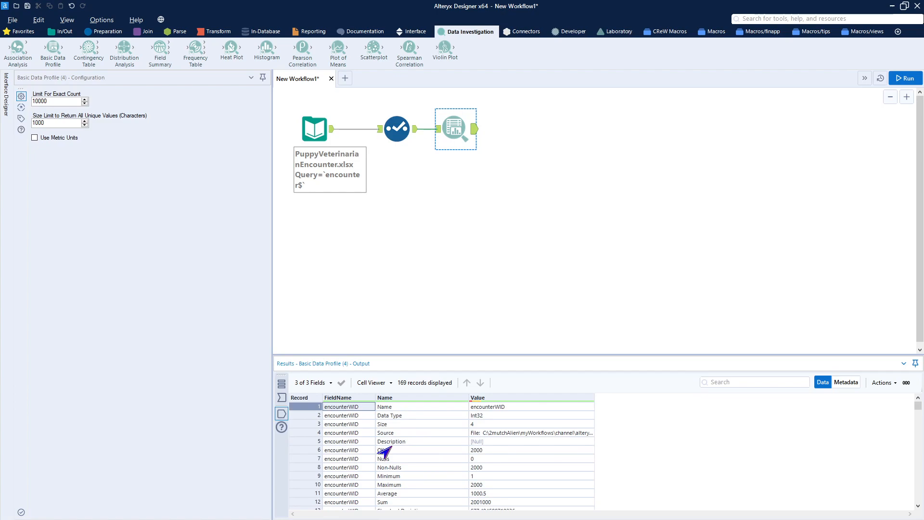
{"action": "scroll", "coordinate": [387, 460], "scroll_direction": "down", "scroll_amount": 3}
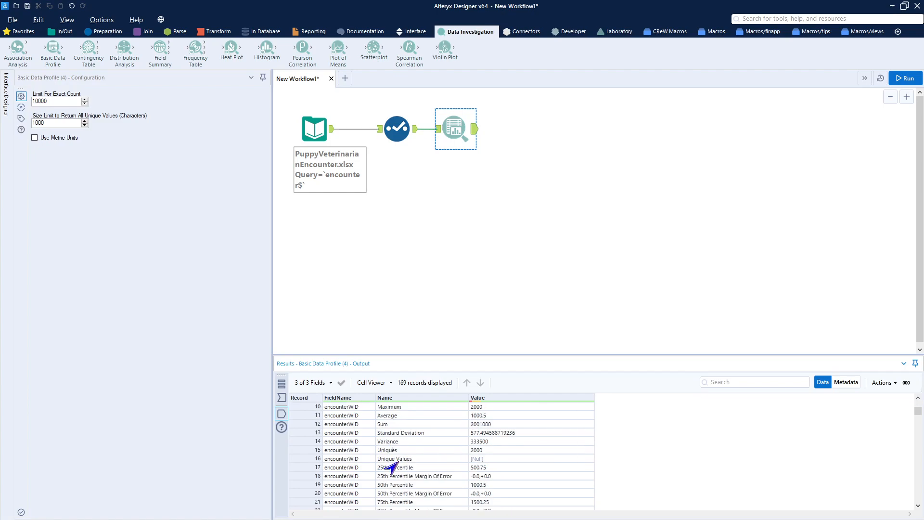
- Examine the profile metrics listed for the puppyWID and puppyName fields and compare them with those for encounterWID
{"action": "scroll", "coordinate": [442, 459], "scroll_direction": "down", "scroll_amount": 3}
{"action": "scroll", "coordinate": [441, 458], "scroll_direction": "down", "scroll_amount": 9}
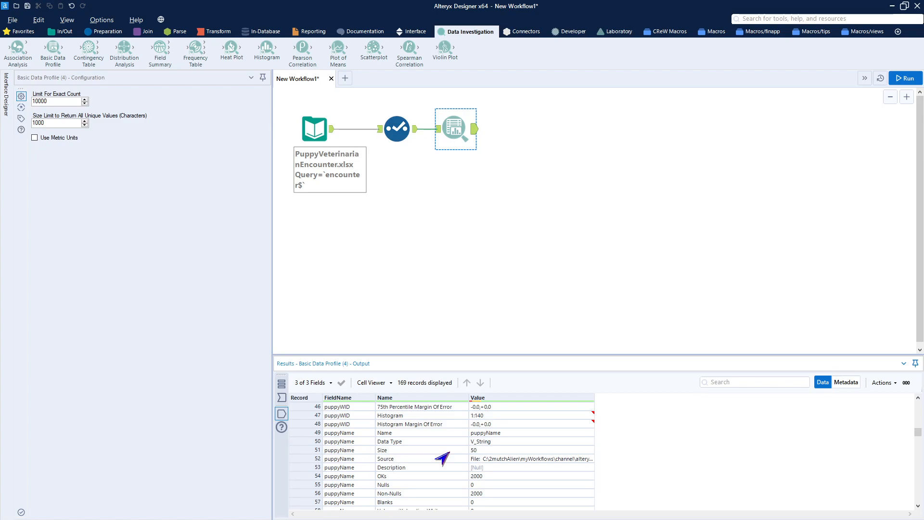
{"action": "scroll", "coordinate": [442, 459], "scroll_direction": "up", "scroll_amount": 12}
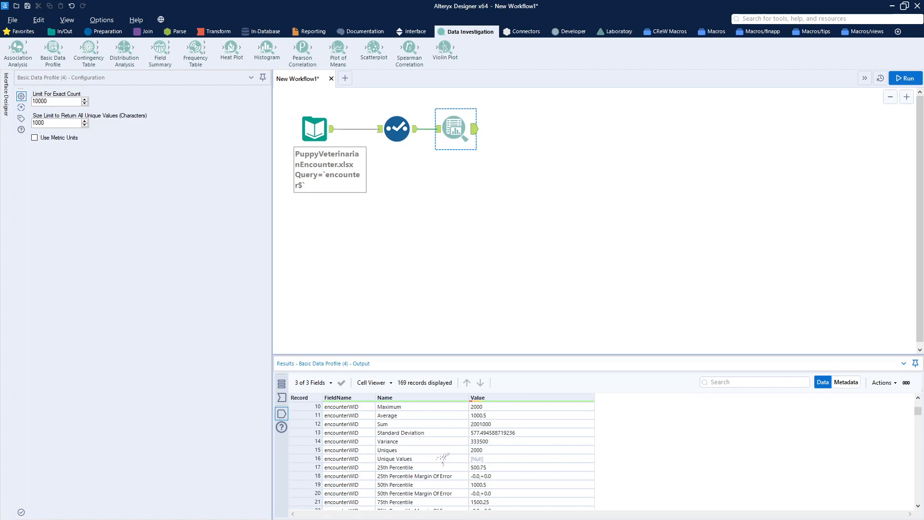
{"action": "scroll", "coordinate": [442, 459], "scroll_direction": "down", "scroll_amount": 6}
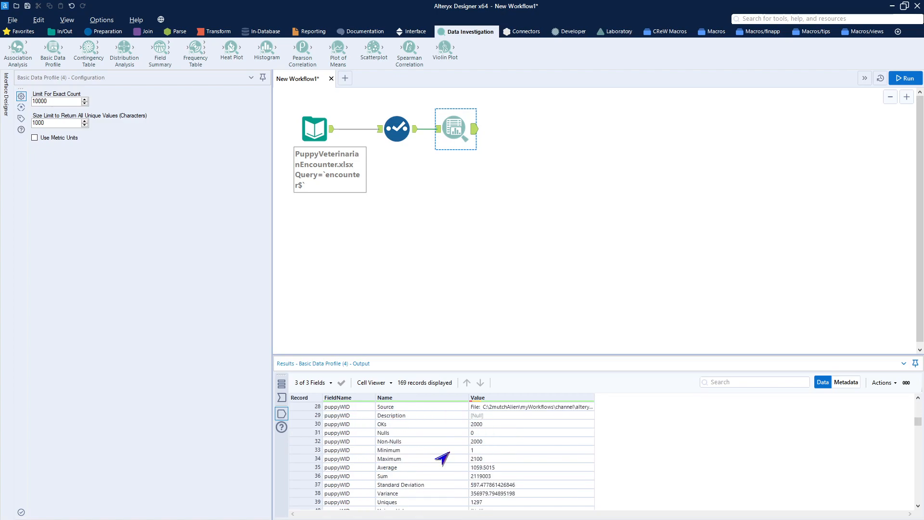
{"action": "scroll", "coordinate": [442, 459], "scroll_direction": "up", "scroll_amount": 6}
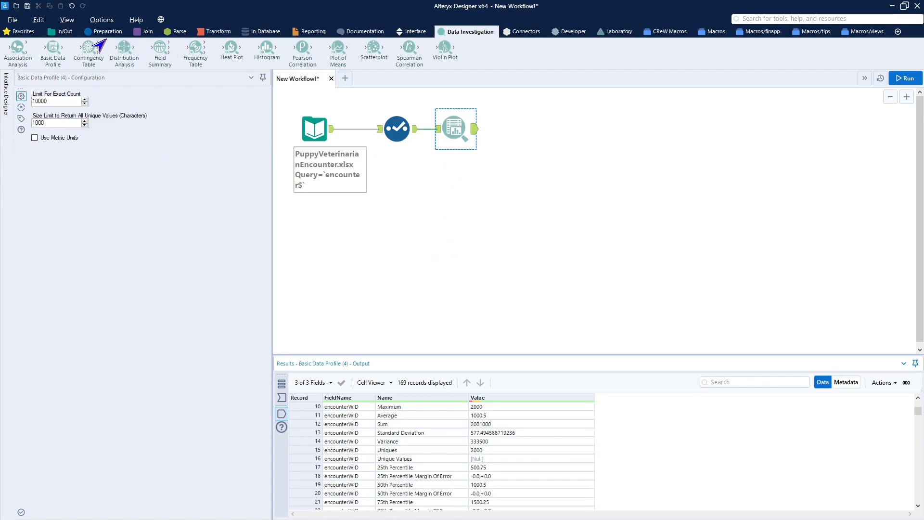
- Connect a Filter tool after the Basic Data Profile tool and switch it to a custom filter
{"action": "left_click", "coordinate": [106, 31]}
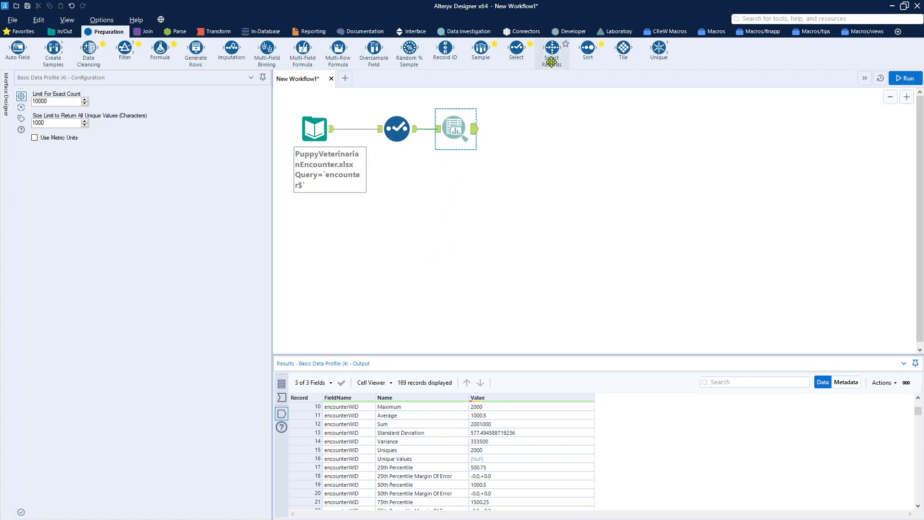
{"action": "left_click_drag", "start_coordinate": [125, 47], "coordinate": [528, 133]}
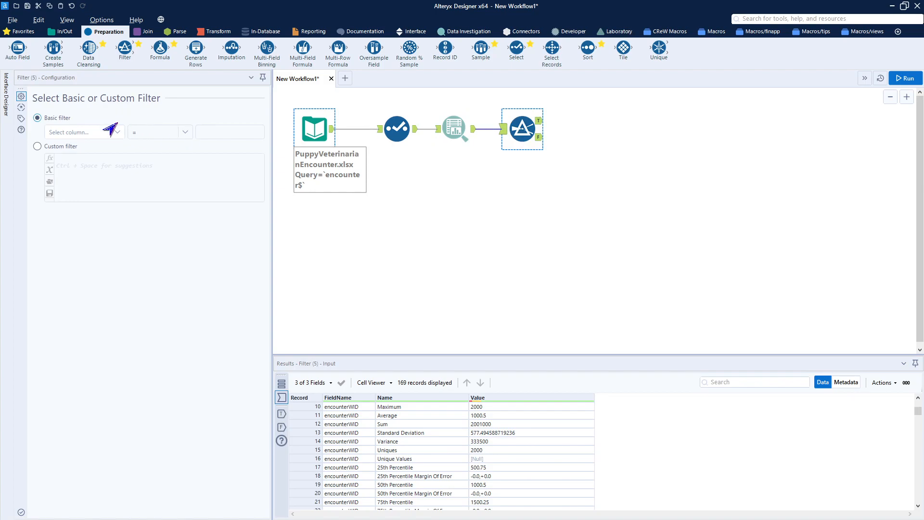
{"action": "left_click", "coordinate": [53, 149]}
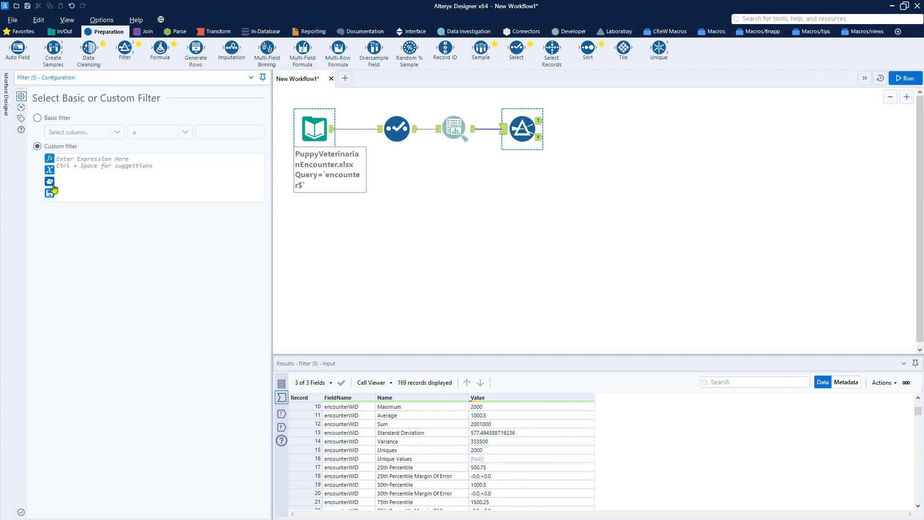
- Set the custom filter to [Name] In ('Data Type','Non-Nulls','Nulls','Size','Unique Values','Uniques'), copying the expression from the supporting text file in Programmer's File Editor
{"action": "left_click", "coordinate": [58, 160]}
{"action": "left_click_drag", "start_coordinate": [0, 96], "coordinate": [590, 151]}
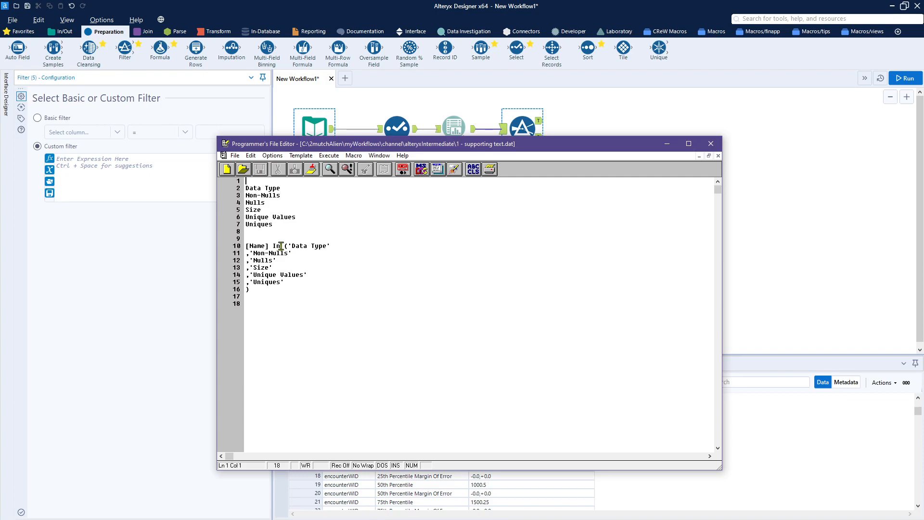
{"action": "left_click_drag", "start_coordinate": [246, 246], "coordinate": [280, 290]}
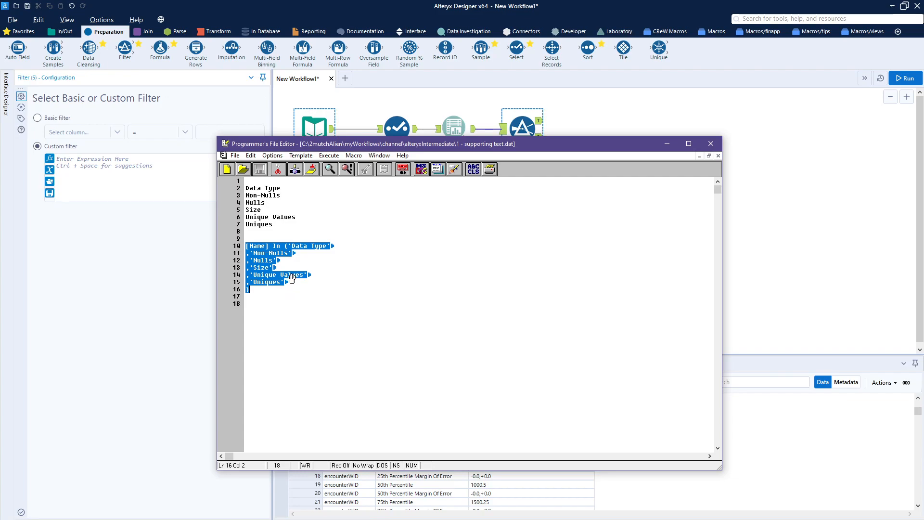
{"action": "right_click", "coordinate": [267, 261]}
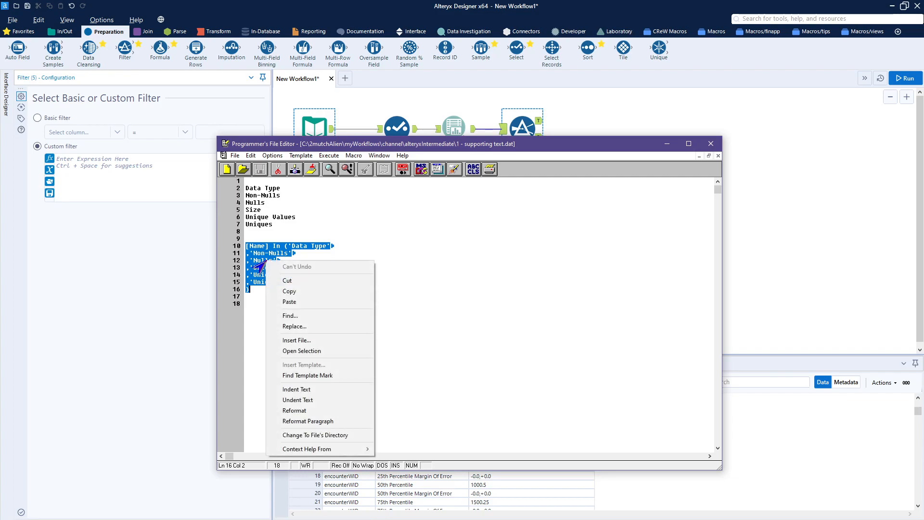
{"action": "left_click", "coordinate": [299, 292]}
{"action": "left_click", "coordinate": [175, 171]}
{"action": "right_click", "coordinate": [180, 167]}
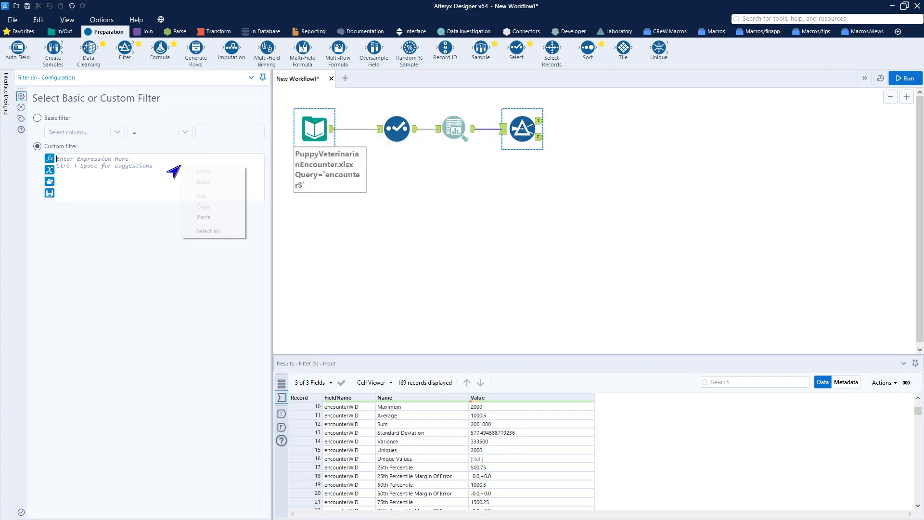
{"action": "left_click", "coordinate": [190, 218]}
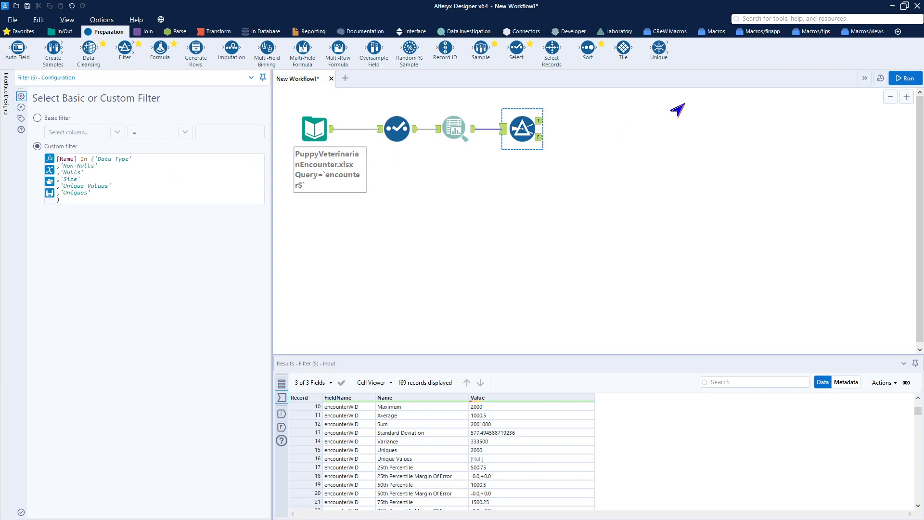
- Run the workflow and review the records in the Filter tool's True and False outputs
{"action": "left_click", "coordinate": [899, 81]}
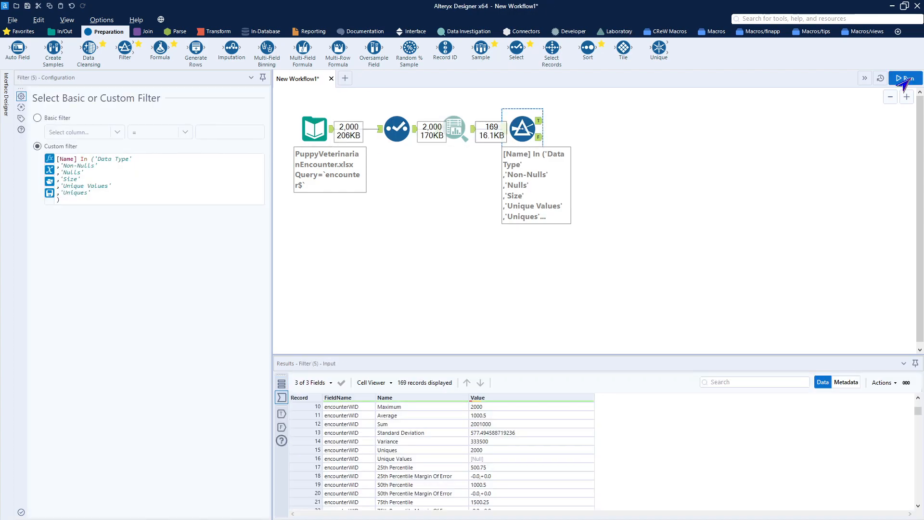
{"action": "left_click", "coordinate": [540, 122]}
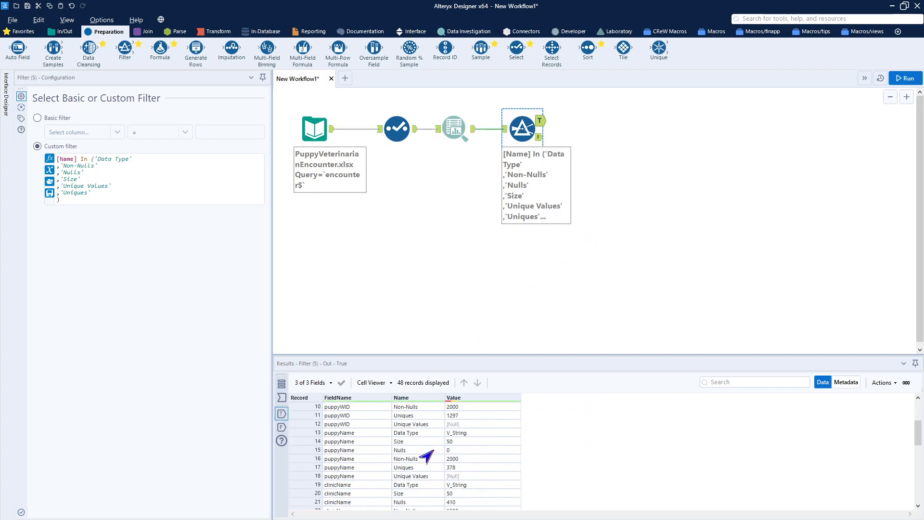
{"action": "left_click", "coordinate": [540, 137]}
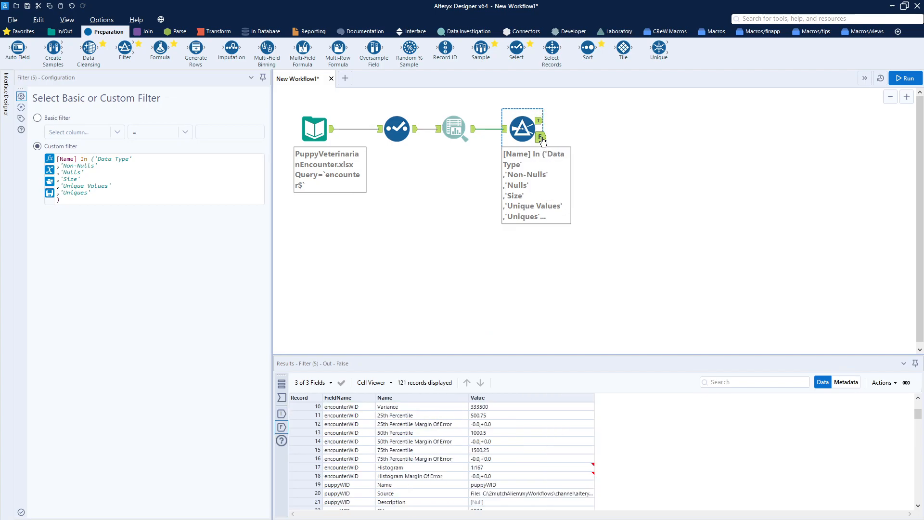
{"action": "scroll", "coordinate": [507, 448], "scroll_direction": "up", "scroll_amount": 12}
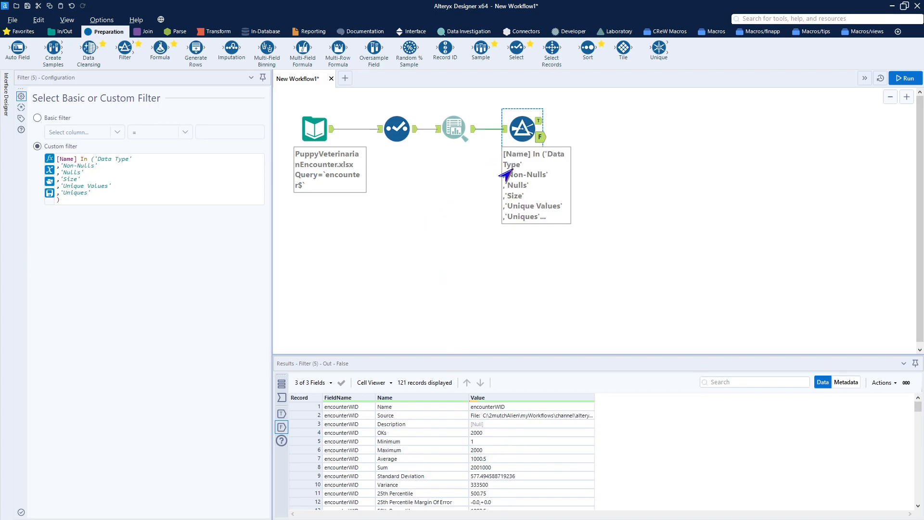
- Shorten the Filter tool's annotation to "[Name] In"
{"action": "left_click", "coordinate": [21, 118]}
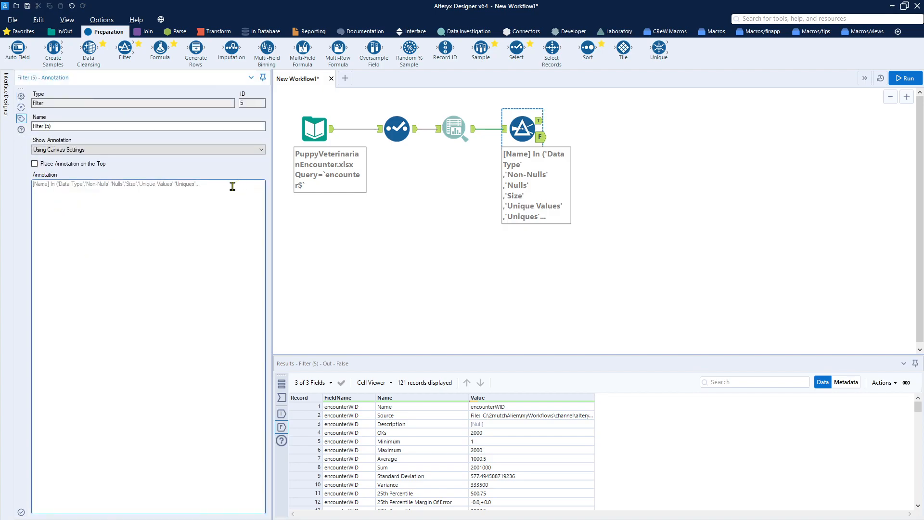
{"action": "left_click_drag", "start_coordinate": [200, 184], "coordinate": [55, 186]}
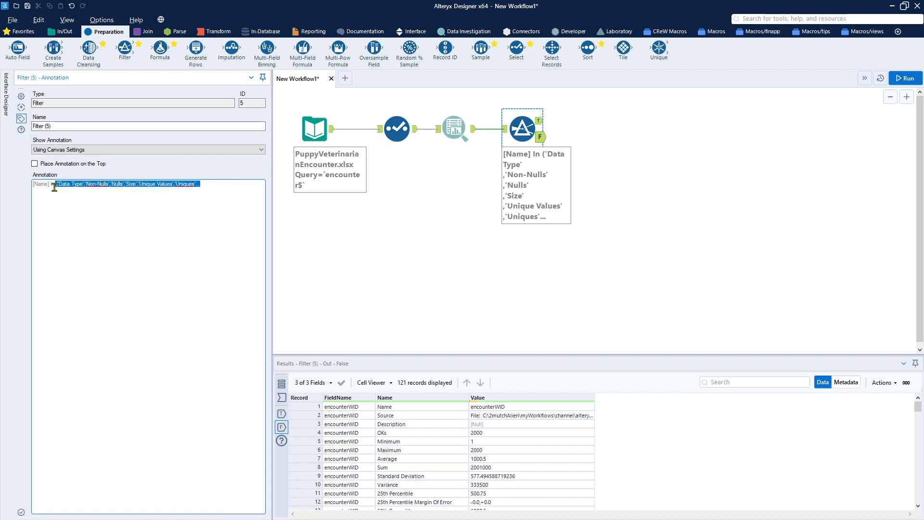
{"action": "key", "text": "BackSpace"}
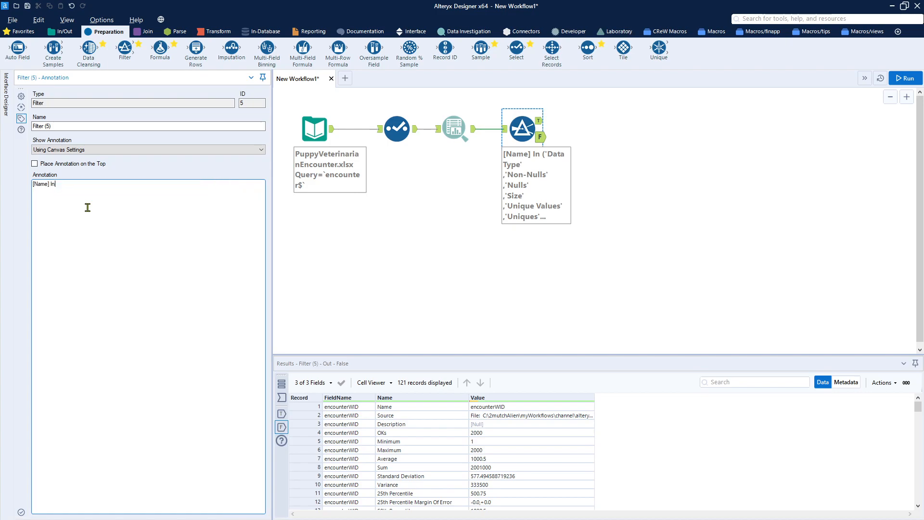
{"action": "left_click", "coordinate": [393, 257]}
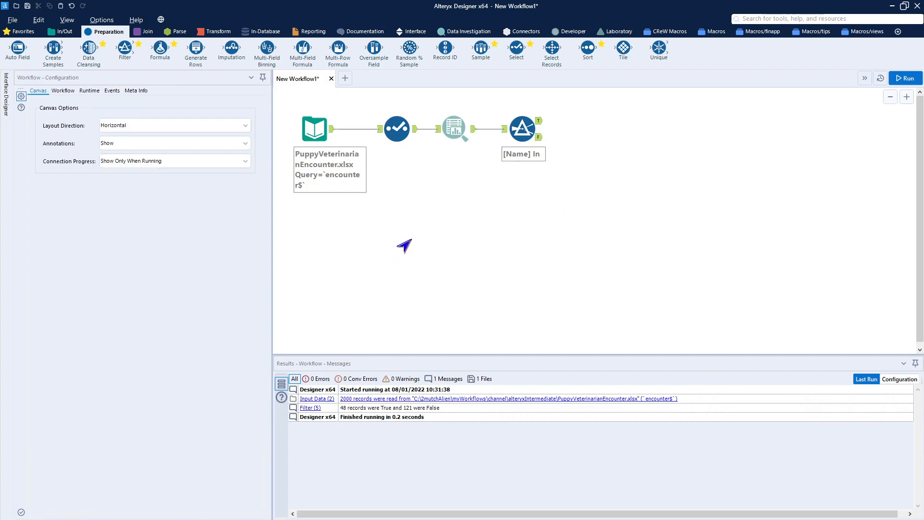
- Review the Filter tool's True output and connect a Cross Tab tool to it
{"action": "left_click", "coordinate": [539, 124]}
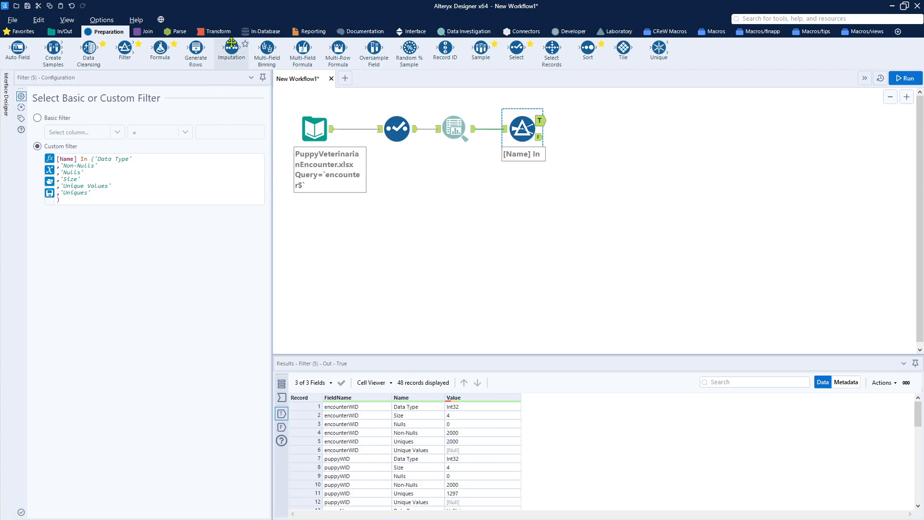
{"action": "left_click", "coordinate": [212, 31]}
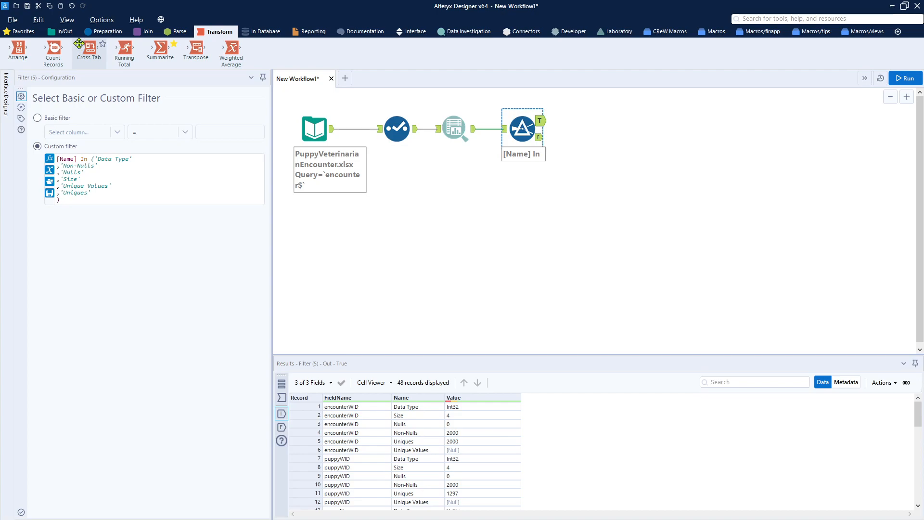
{"action": "left_click_drag", "start_coordinate": [89, 50], "coordinate": [590, 127]}
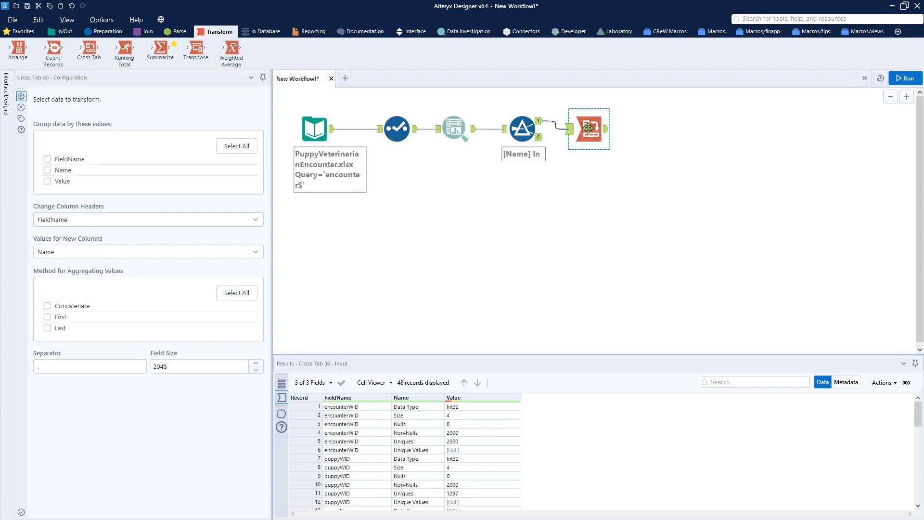
- Configure the Cross Tab to group by FieldName, with Name as column headers, Value as the new columns' values and First as aggregation method
{"action": "left_click", "coordinate": [69, 165]}
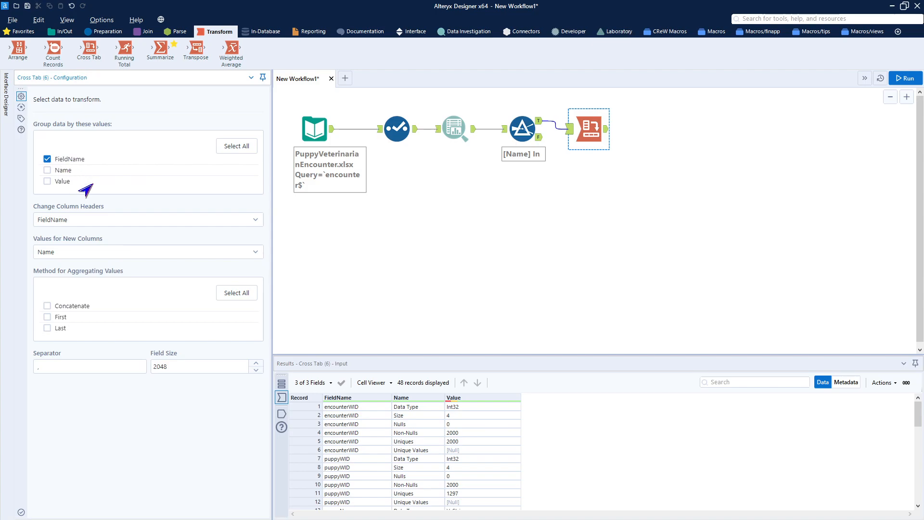
{"action": "left_click", "coordinate": [101, 220]}
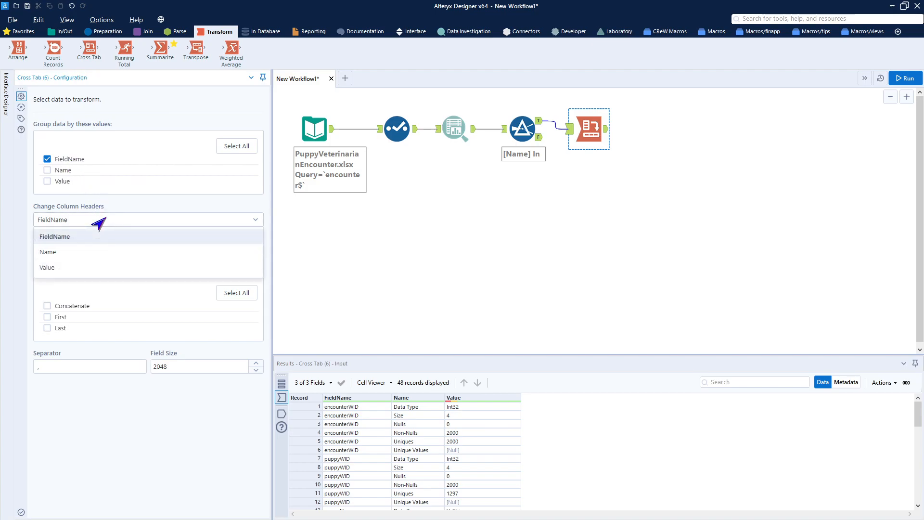
{"action": "left_click", "coordinate": [96, 252]}
{"action": "left_click", "coordinate": [96, 255]}
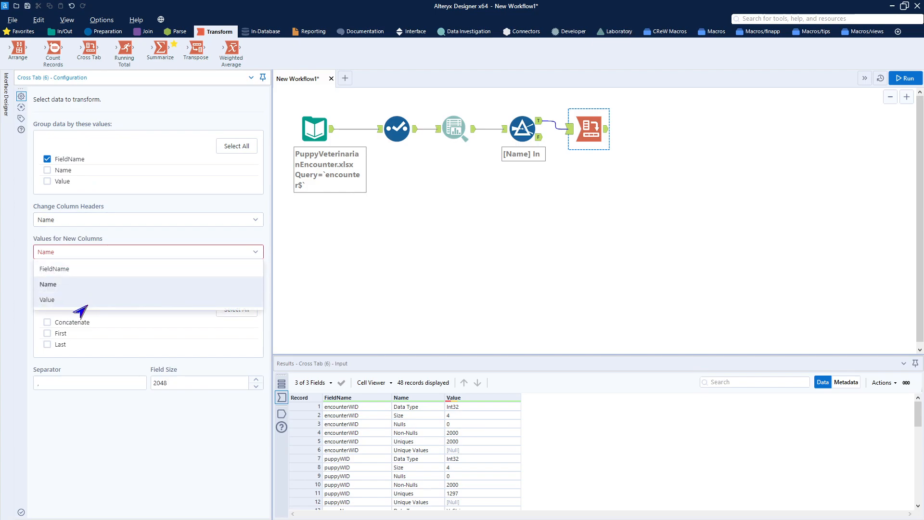
{"action": "left_click", "coordinate": [52, 299]}
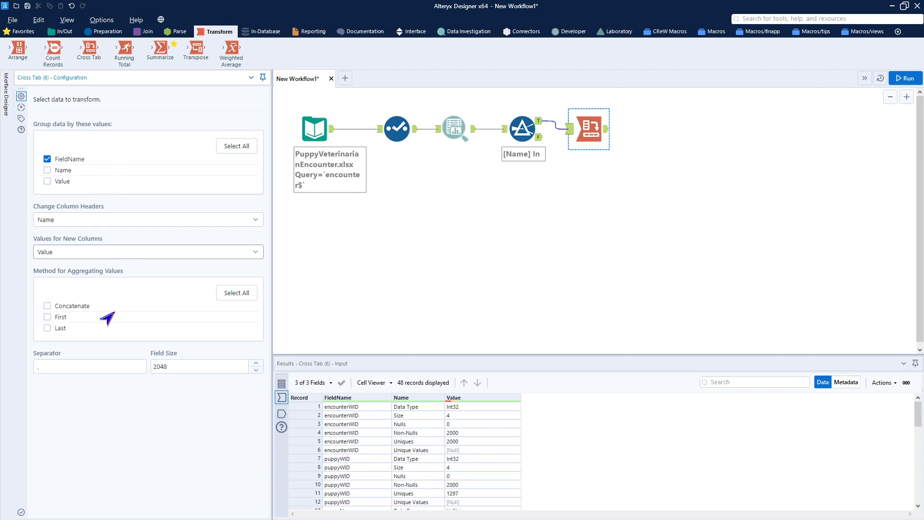
{"action": "left_click", "coordinate": [61, 318]}
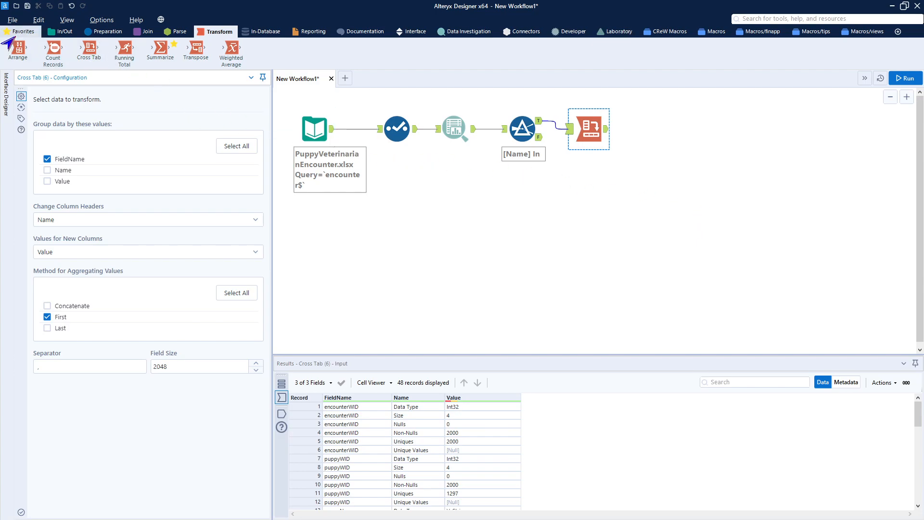
- Connect a Browse tool after the Cross Tab, run the workflow and inspect the Unique_Values cell for clinicName
{"action": "left_click", "coordinate": [21, 31]}
{"action": "left_click_drag", "start_coordinate": [19, 48], "coordinate": [697, 130]}
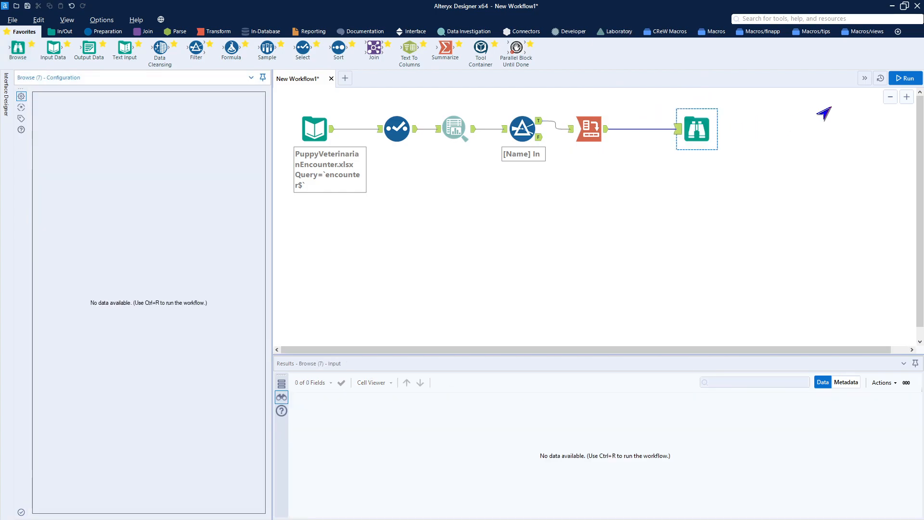
{"action": "left_click", "coordinate": [896, 82]}
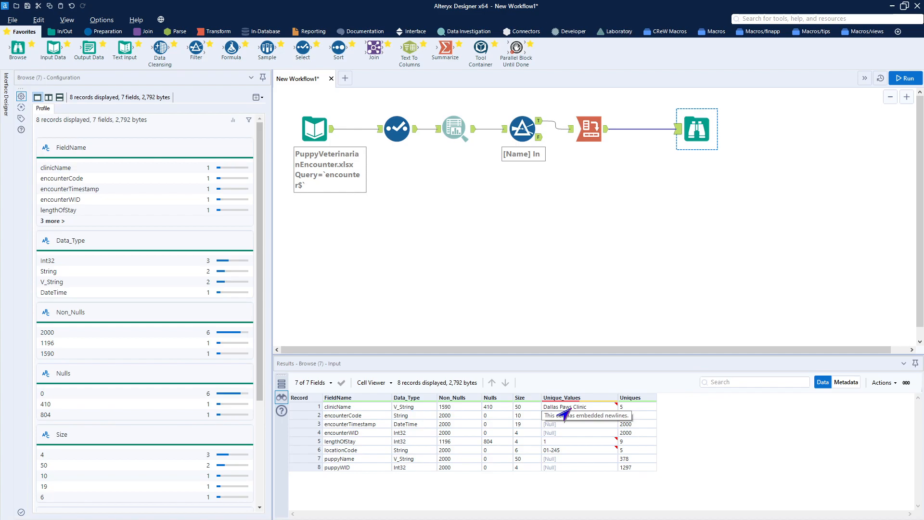
{"action": "left_click", "coordinate": [566, 409]}
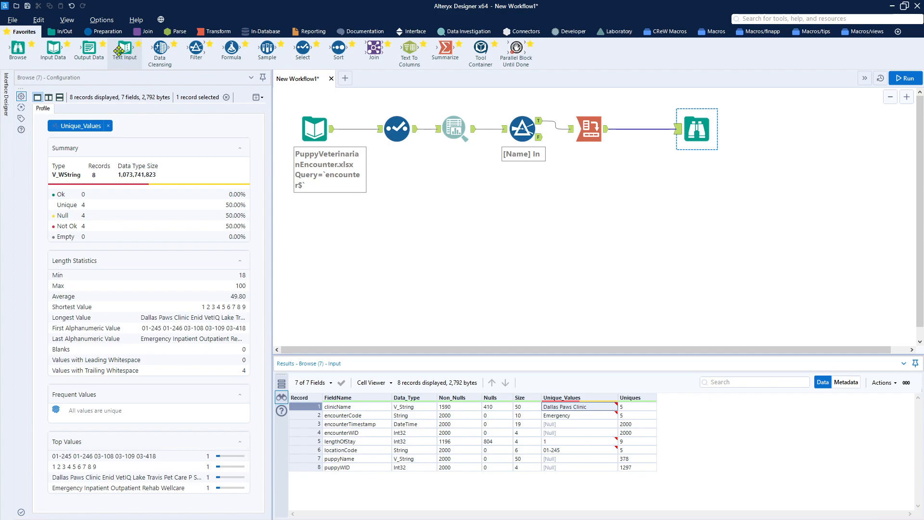
- Place a Text Input tool below the Basic Data Profile tool and copy the list from Data Type to Uniques in the Programmer's File Editor text file
{"action": "mouse_move", "coordinate": [125, 50]}
{"action": "left_mouse_down"}
{"action": "mouse_move", "coordinate": [190, 103]}
{"action": "mouse_move", "coordinate": [438, 194]}
{"action": "mouse_move", "coordinate": [458, 190]}
{"action": "mouse_move", "coordinate": [458, 205]}
{"action": "left_mouse_up"}
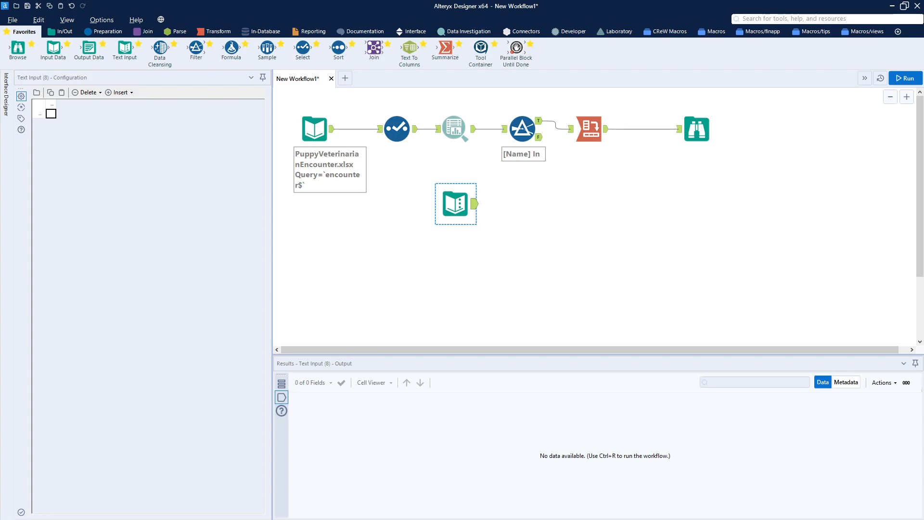
{"action": "key", "text": "alt+Tab"}
{"action": "left_click_drag", "start_coordinate": [281, 225], "coordinate": [242, 188]}
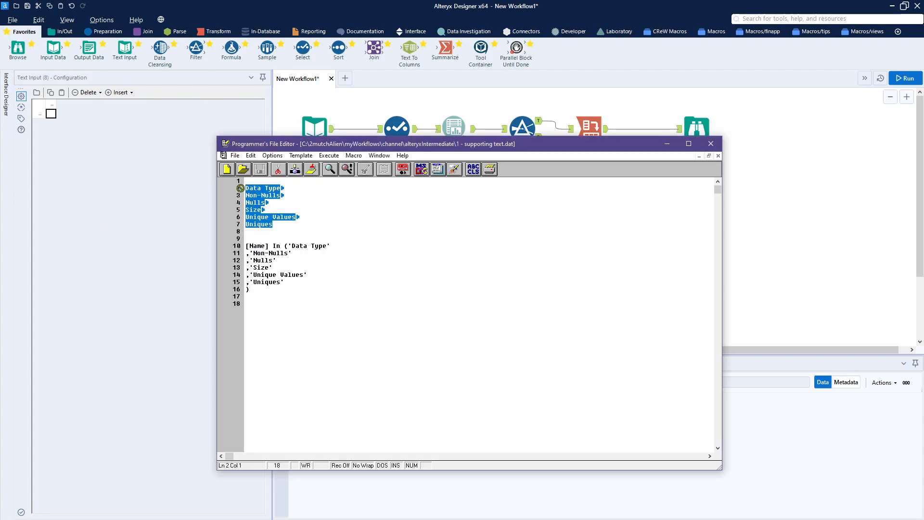
{"action": "left_click", "coordinate": [242, 188]}
{"action": "left_click_drag", "start_coordinate": [450, 145], "coordinate": [0, 129]}
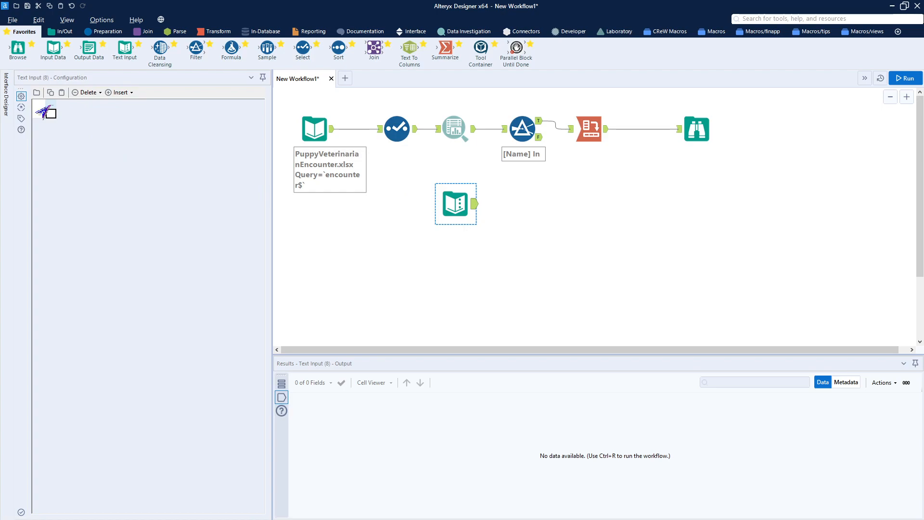
- Name the first column of the Text Input table "Name"
{"action": "left_click", "coordinate": [47, 109]}
{"action": "type", "text": "Name"}
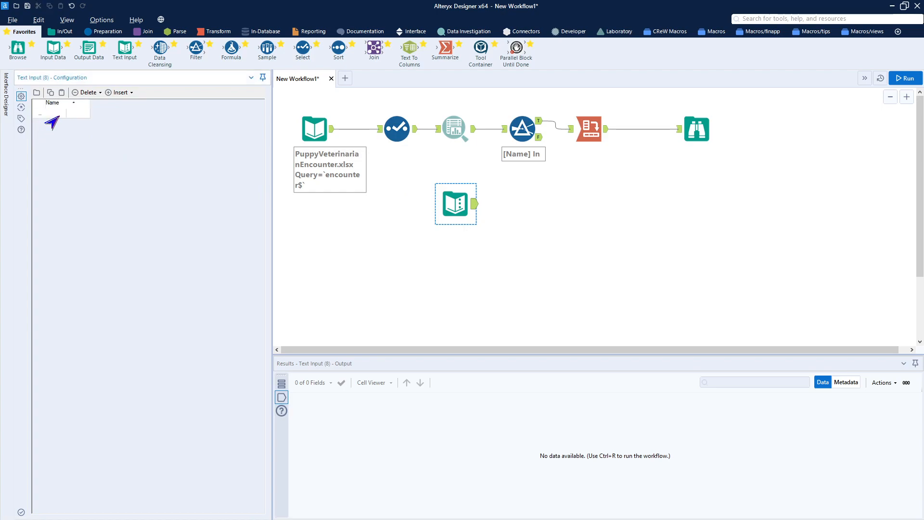
- Fill the Name column of the Text Input with Data Type, Non-Nulls, Nulls, Size, Unique Values and Uniques, one per row
{"action": "key", "text": "Return"}
{"action": "type", "text": "Data Type Non-Nulls Nulls Size Unique Values Uniques"}
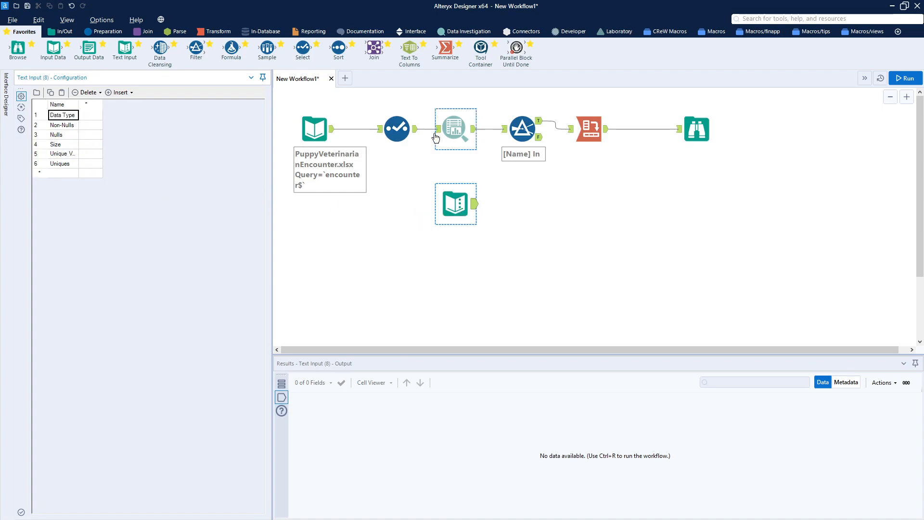
- Add a Join tool with Basic Data Profile as left input and the Text Input as right input, joined on Name
{"action": "left_click_drag", "start_coordinate": [375, 52], "coordinate": [533, 193]}
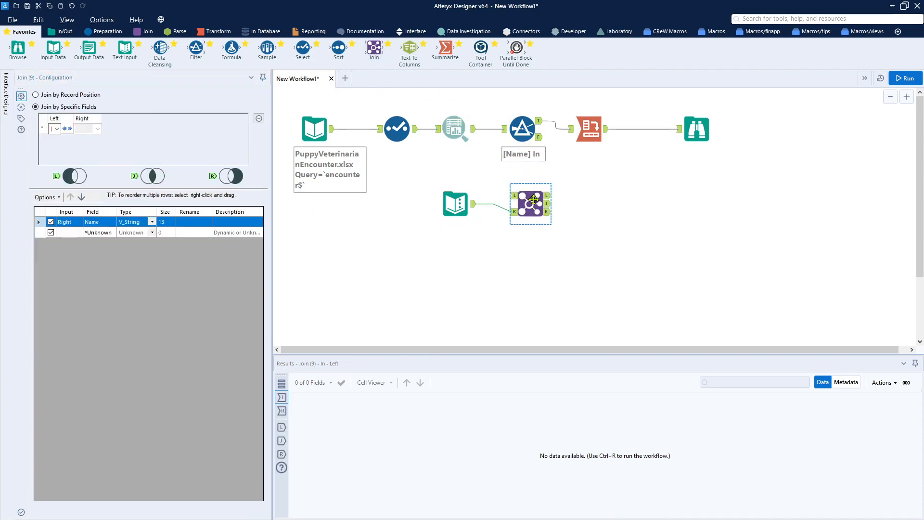
{"action": "left_click_drag", "start_coordinate": [475, 129], "coordinate": [512, 196]}
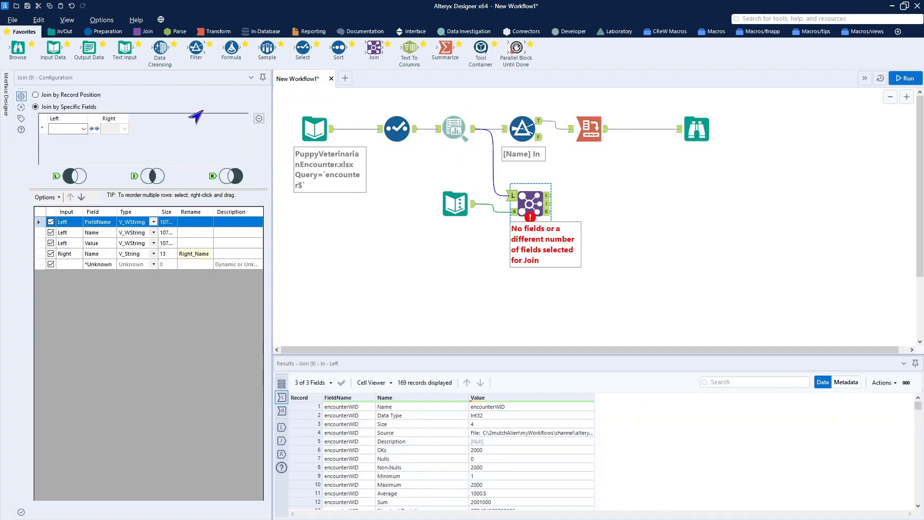
{"action": "left_click", "coordinate": [72, 129]}
{"action": "left_click", "coordinate": [67, 147]}
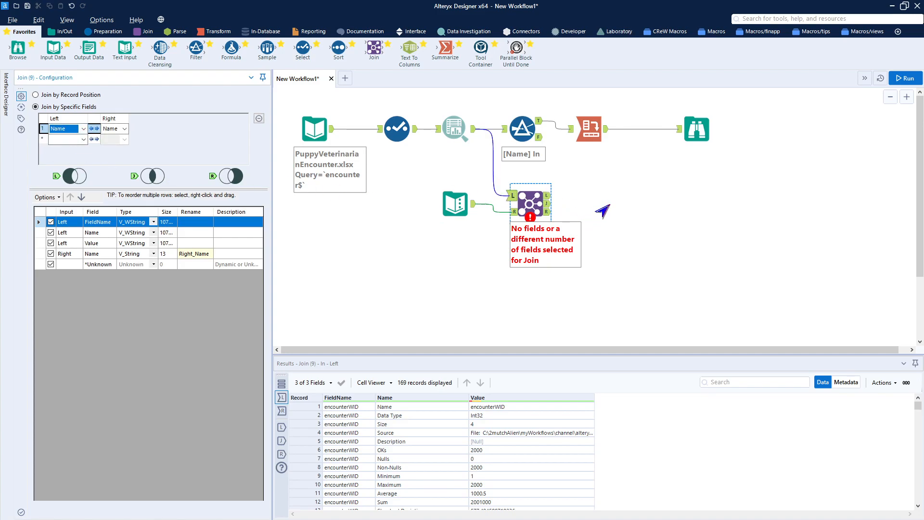
- Exclude the right input's Name field from the Join, run the workflow and view the joined output
{"action": "left_click", "coordinate": [534, 206]}
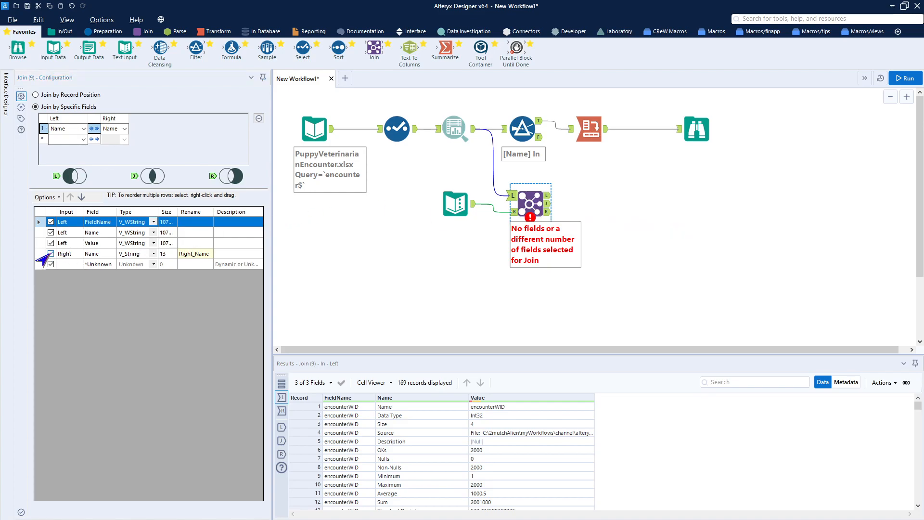
{"action": "left_click", "coordinate": [50, 253]}
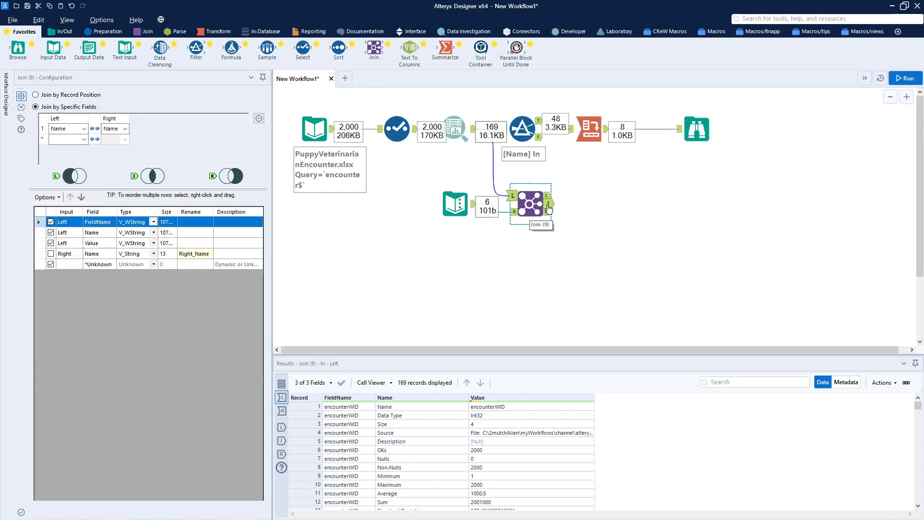
{"action": "left_click", "coordinate": [549, 208]}
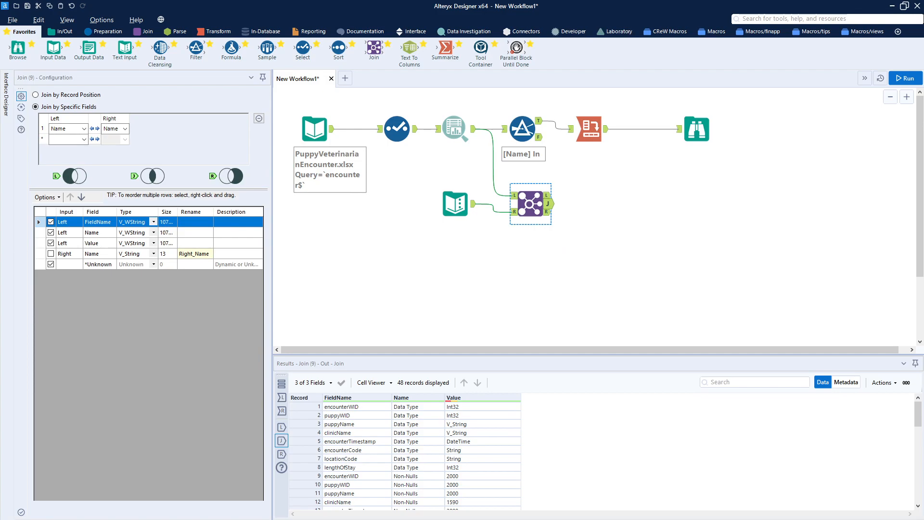
- Copy the Cross Tab onto the Join's joined output and group it by FieldName
{"action": "left_click", "coordinate": [595, 126]}
{"action": "right_click", "coordinate": [598, 124]}
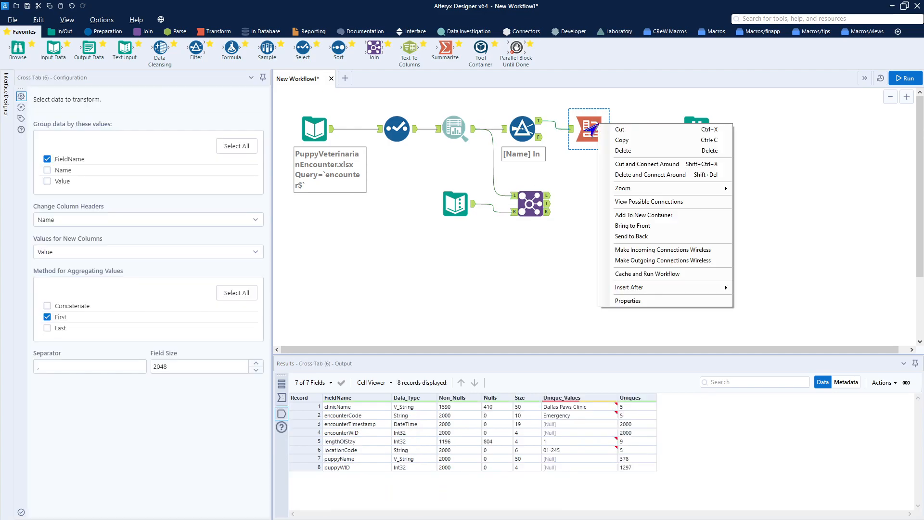
{"action": "left_click", "coordinate": [621, 141]}
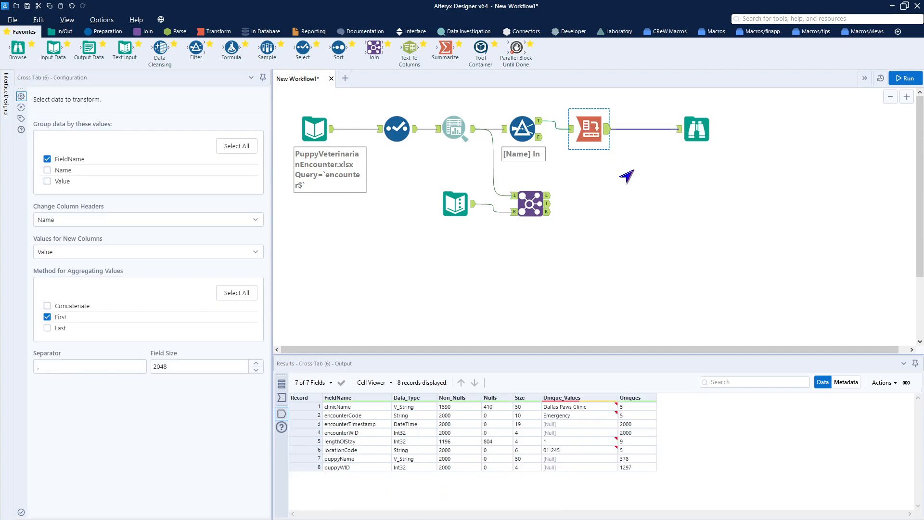
{"action": "right_click", "coordinate": [604, 208]}
{"action": "mouse_move", "coordinate": [625, 231]}
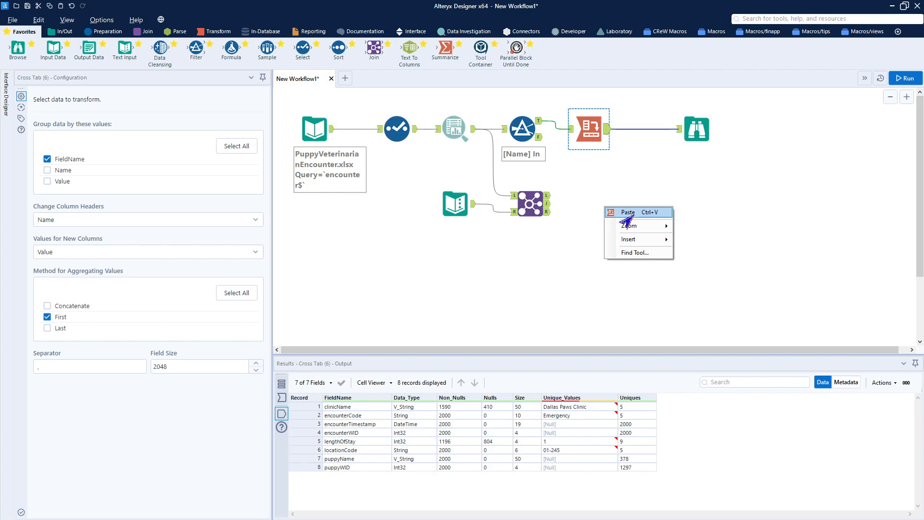
{"action": "left_click", "coordinate": [629, 213]}
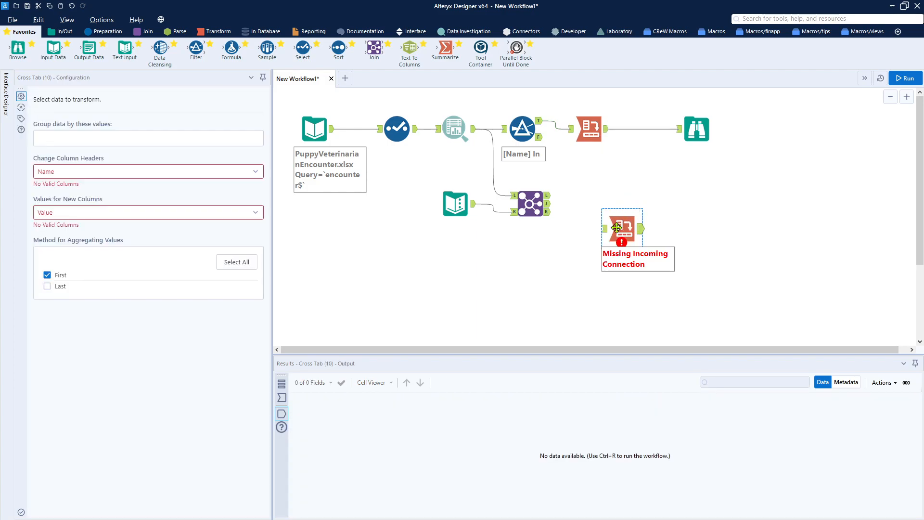
{"action": "left_click_drag", "start_coordinate": [604, 214], "coordinate": [582, 202]}
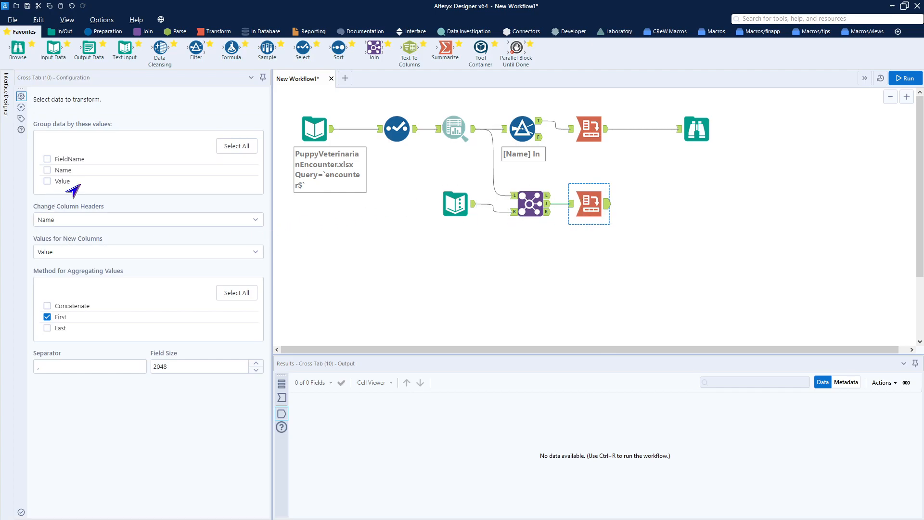
{"action": "left_click", "coordinate": [48, 159]}
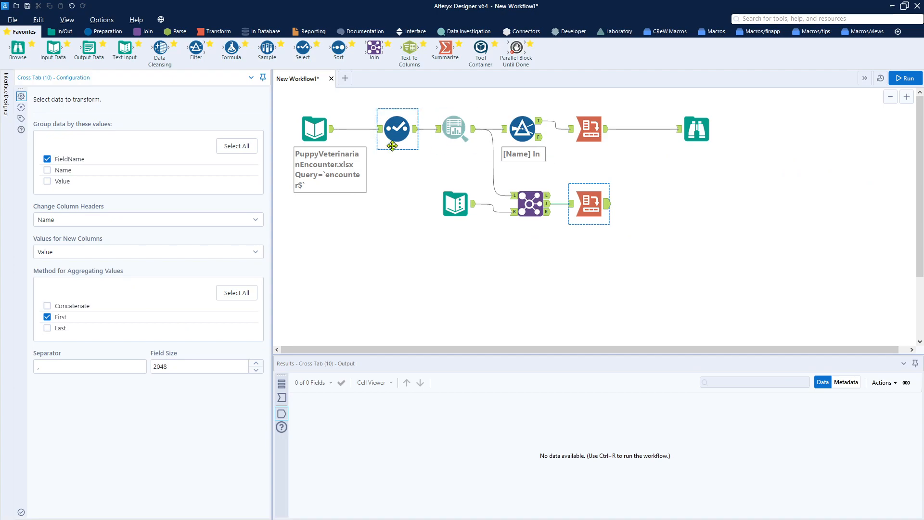
- Connect a Browse tool after the second Cross Tab and run the workflow
{"action": "left_click_drag", "start_coordinate": [18, 48], "coordinate": [700, 198]}
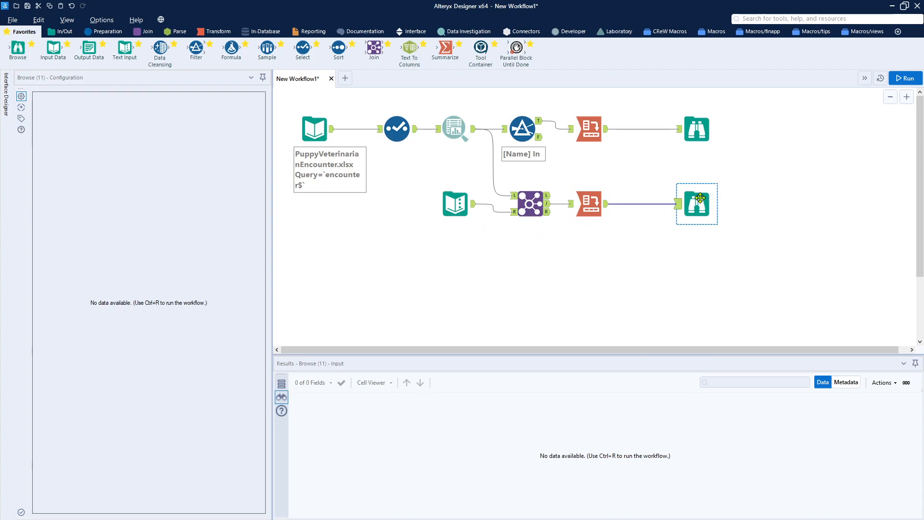
{"action": "left_click", "coordinate": [901, 81]}
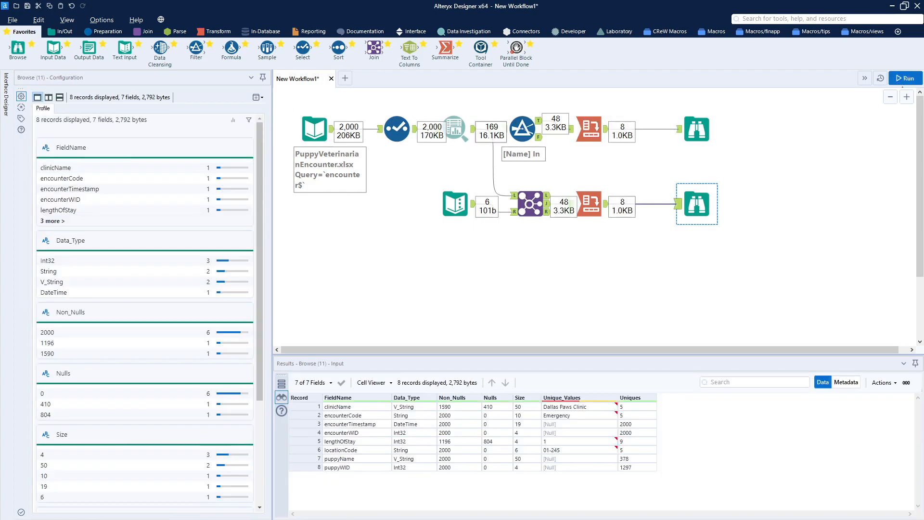
{"action": "left_click", "coordinate": [902, 82]}
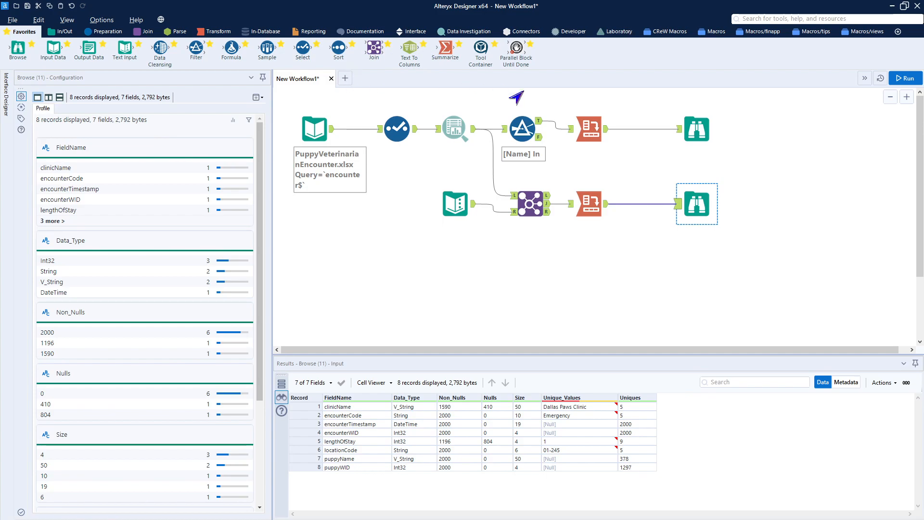
- Paste another Cross Tab below the Join, connect it to the Basic Data Profile output and group it by FieldName
{"action": "left_click", "coordinate": [594, 202]}
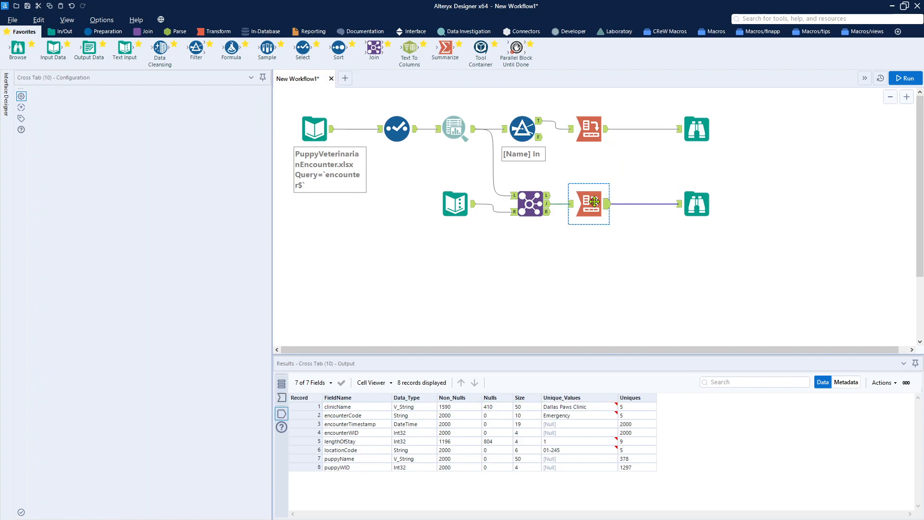
{"action": "right_click", "coordinate": [595, 203]}
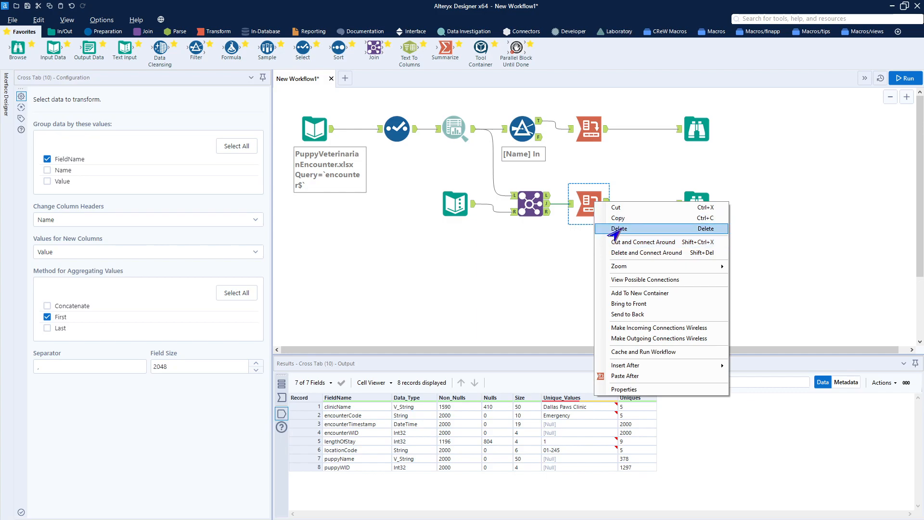
{"action": "left_click", "coordinate": [762, 218]}
{"action": "right_click", "coordinate": [541, 292]}
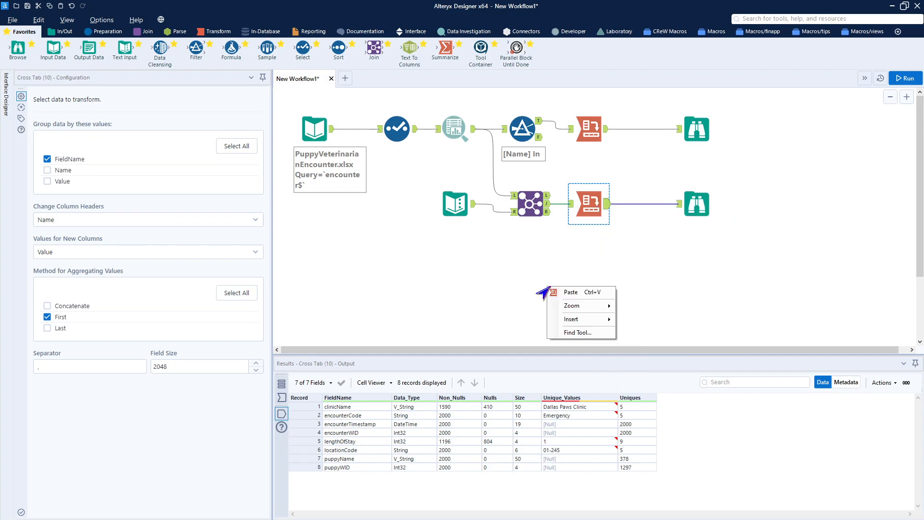
{"action": "left_click", "coordinate": [574, 295]}
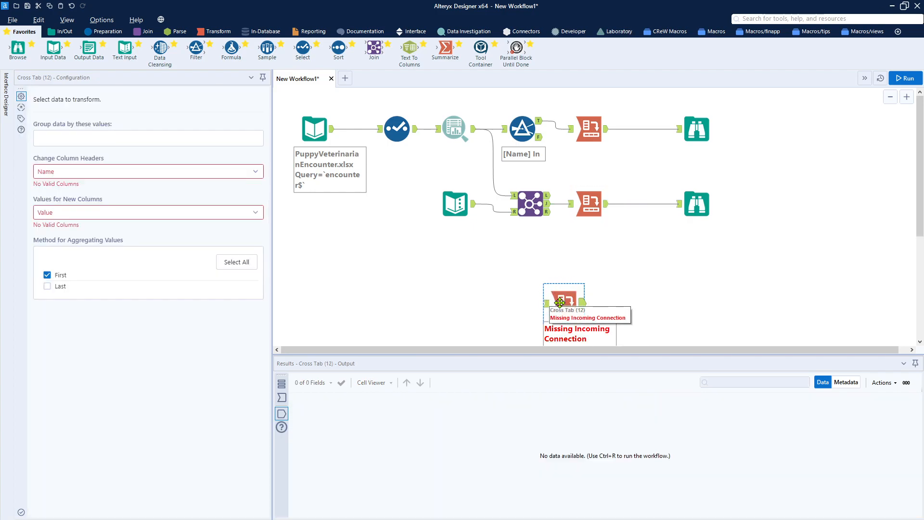
{"action": "left_click_drag", "start_coordinate": [560, 302], "coordinate": [527, 260]}
{"action": "left_click_drag", "start_coordinate": [474, 129], "coordinate": [513, 262]}
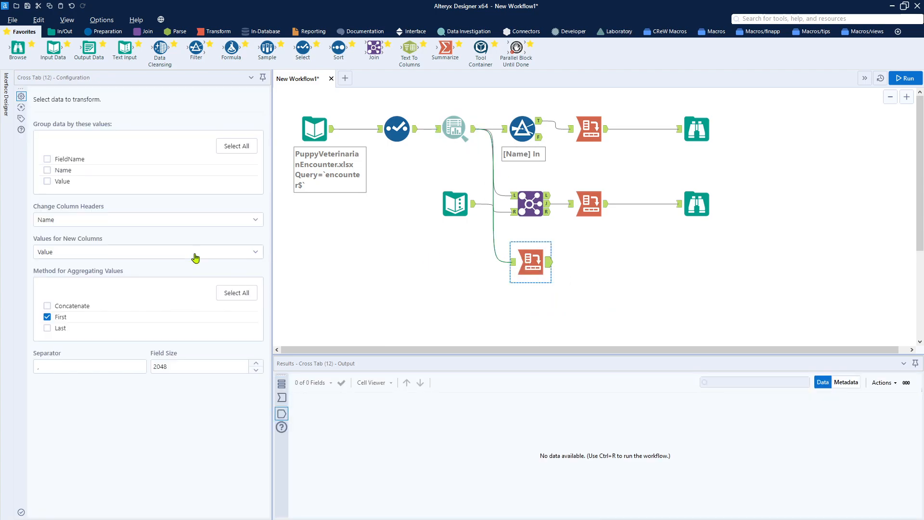
{"action": "left_click", "coordinate": [63, 159]}
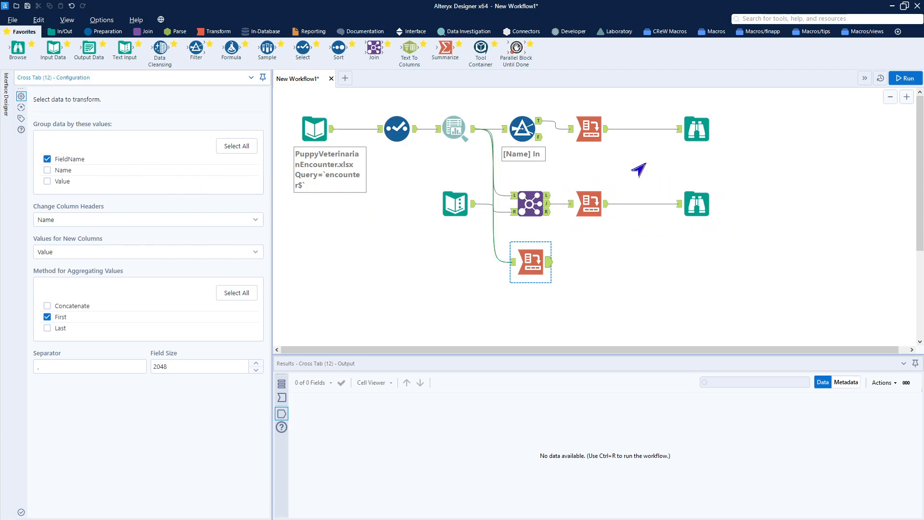
- Run the workflow, then connect a Select tool after the third Cross Tab and deselect all its fields
{"action": "left_click", "coordinate": [903, 79]}
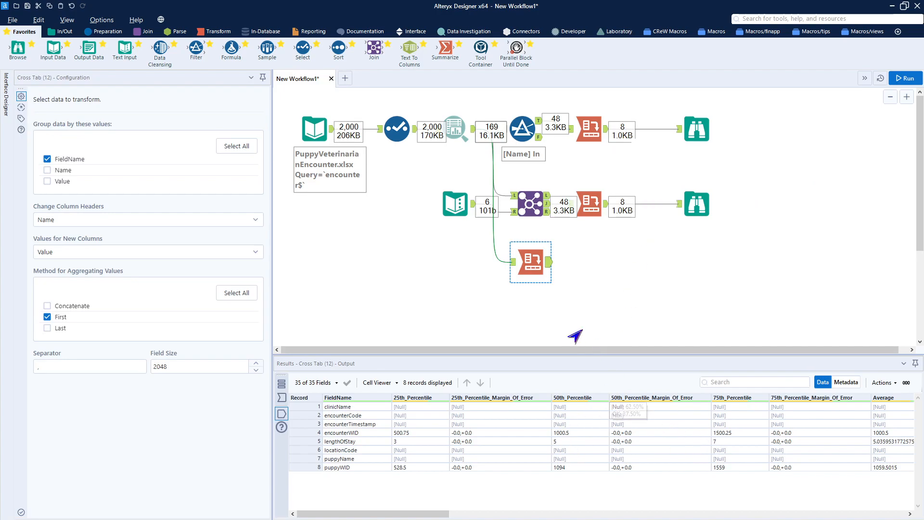
{"action": "left_click_drag", "start_coordinate": [303, 48], "coordinate": [590, 261]}
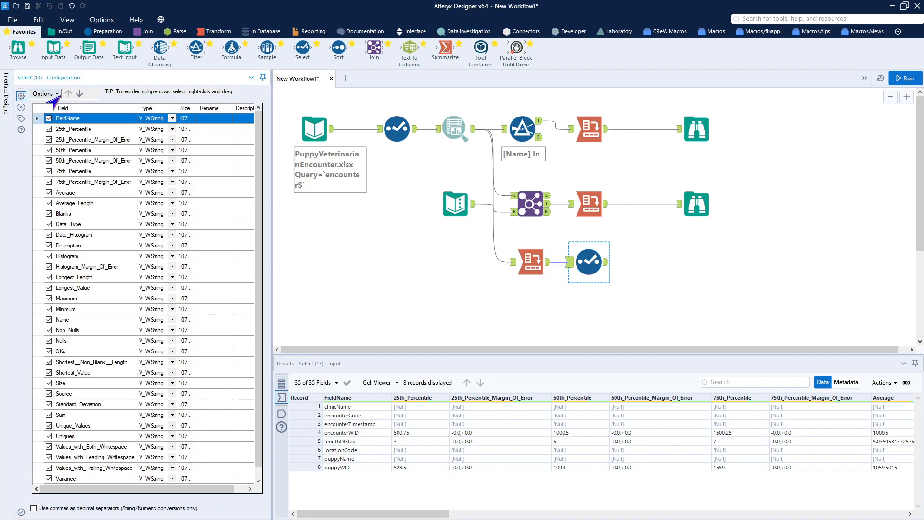
{"action": "scroll", "coordinate": [155, 310], "scroll_direction": "down", "scroll_amount": 1}
{"action": "scroll", "coordinate": [155, 310], "scroll_direction": "up", "scroll_amount": 1}
{"action": "scroll", "coordinate": [155, 311], "scroll_direction": "down", "scroll_amount": 1}
{"action": "scroll", "coordinate": [155, 311], "scroll_direction": "up", "scroll_amount": 1}
{"action": "left_click", "coordinate": [51, 94]}
{"action": "mouse_move", "coordinate": [70, 115]}
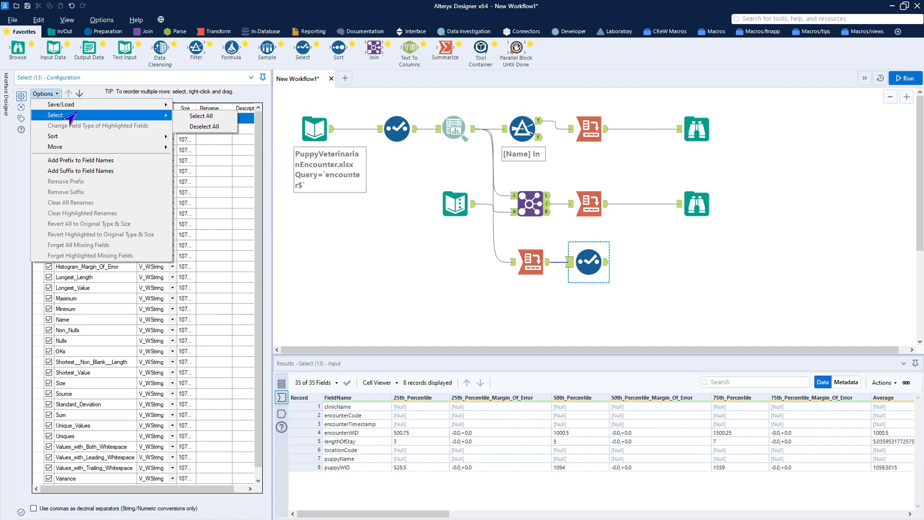
{"action": "left_click", "coordinate": [204, 126]}
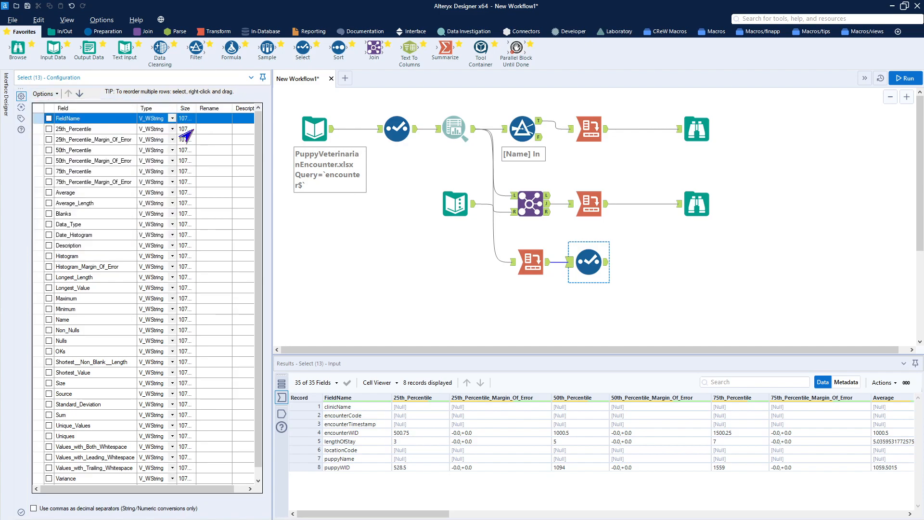
- Include only FieldName, Data_Type, Non_Nulls, Nulls, Size, Unique_Values and Uniques in the Select tool
{"action": "left_click", "coordinate": [48, 119]}
{"action": "left_click", "coordinate": [48, 224]}
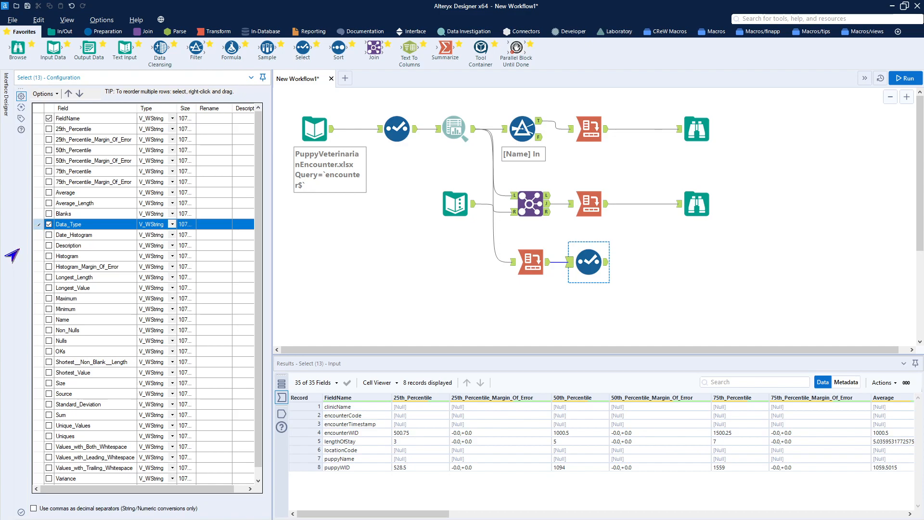
{"action": "left_click", "coordinate": [48, 330]}
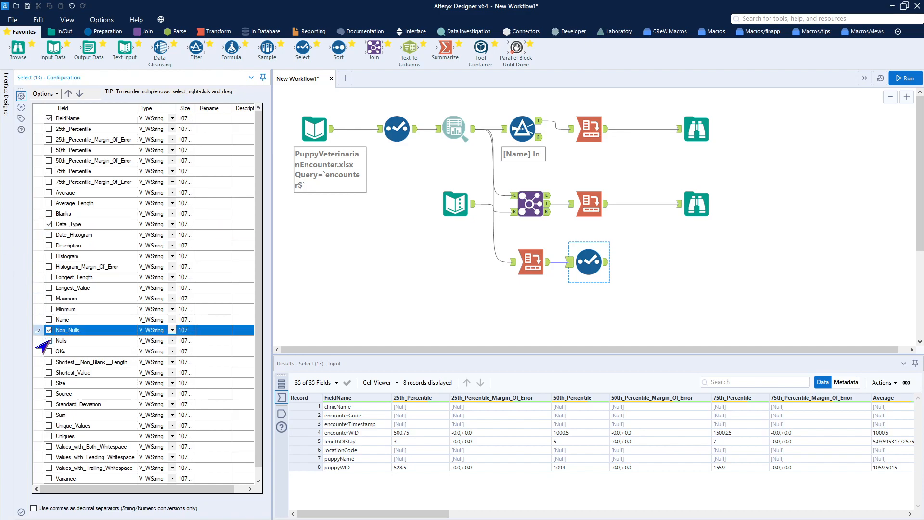
{"action": "left_click", "coordinate": [48, 341]}
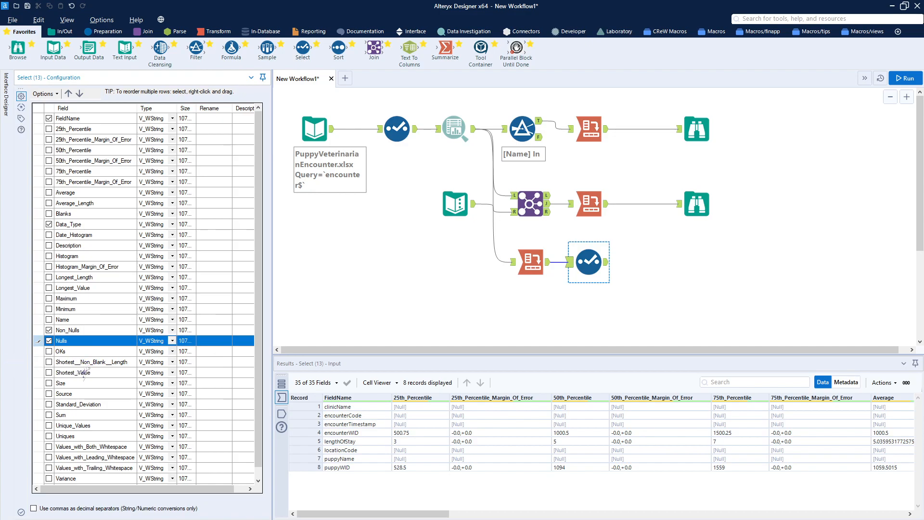
{"action": "left_click", "coordinate": [49, 384]}
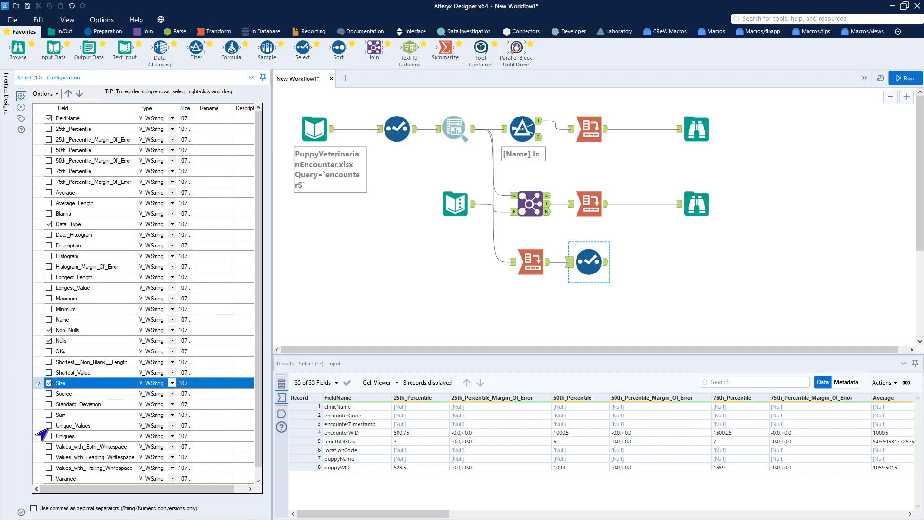
{"action": "left_click", "coordinate": [49, 426]}
{"action": "left_click", "coordinate": [49, 436]}
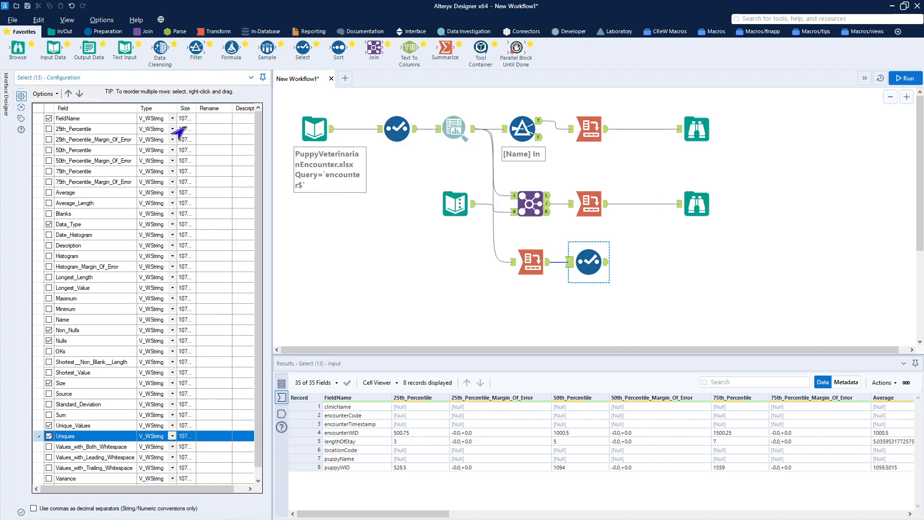
- Set the FieldName field's type to V_String and its size to 200 in the Select tool
{"action": "left_click", "coordinate": [155, 123]}
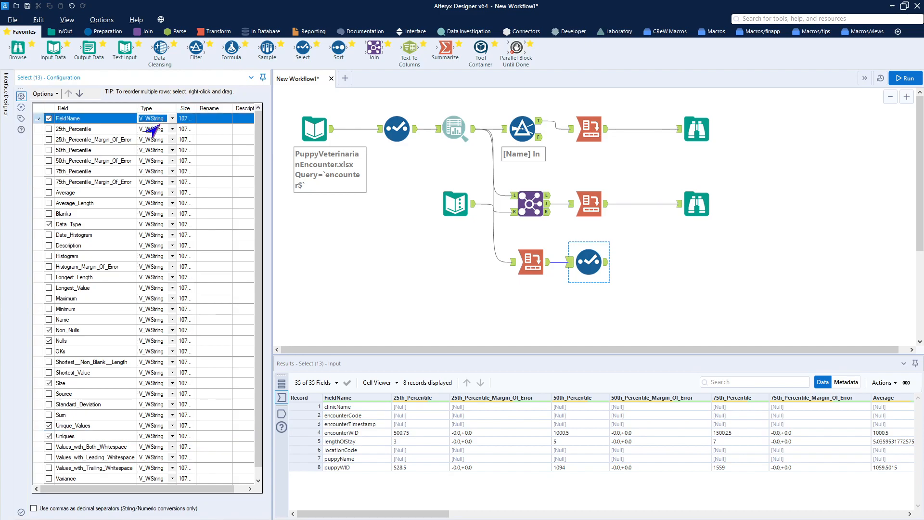
{"action": "key", "text": "Down"}
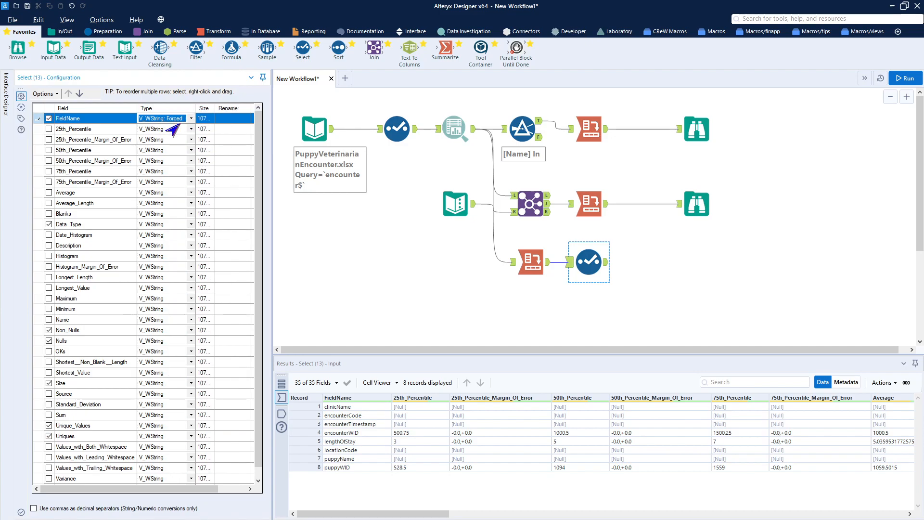
{"action": "key", "text": "v"}
{"action": "left_click", "coordinate": [190, 119]}
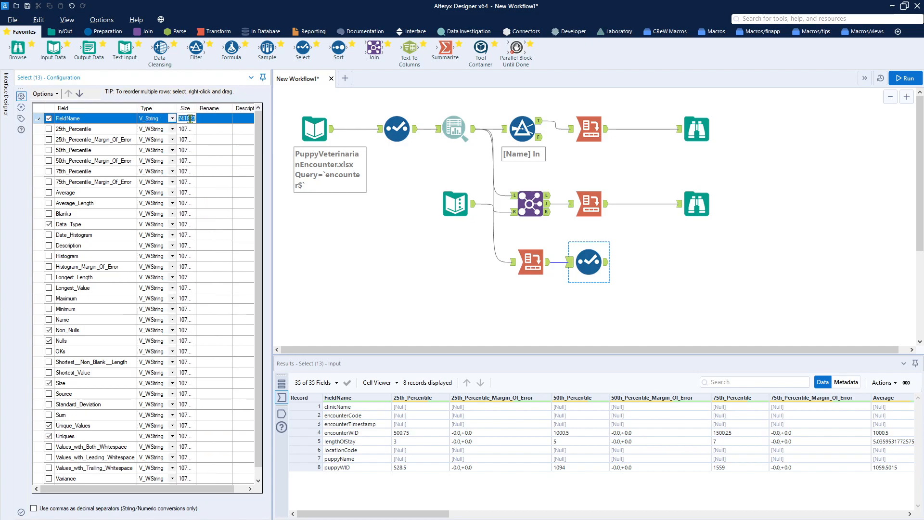
{"action": "type", "text": "200"}
- Set the Data_Type field's type to V_String and its size to 200 in the Select tool
{"action": "left_click", "coordinate": [171, 225]}
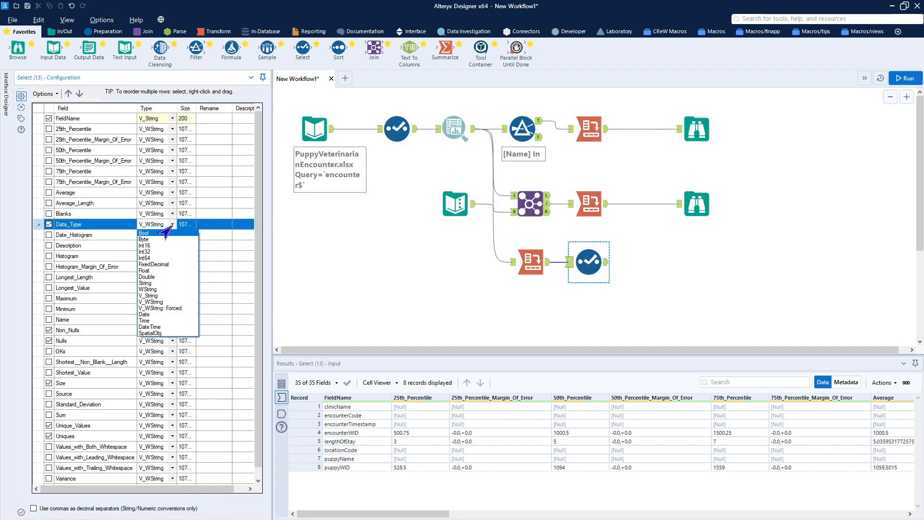
{"action": "left_click", "coordinate": [174, 296]}
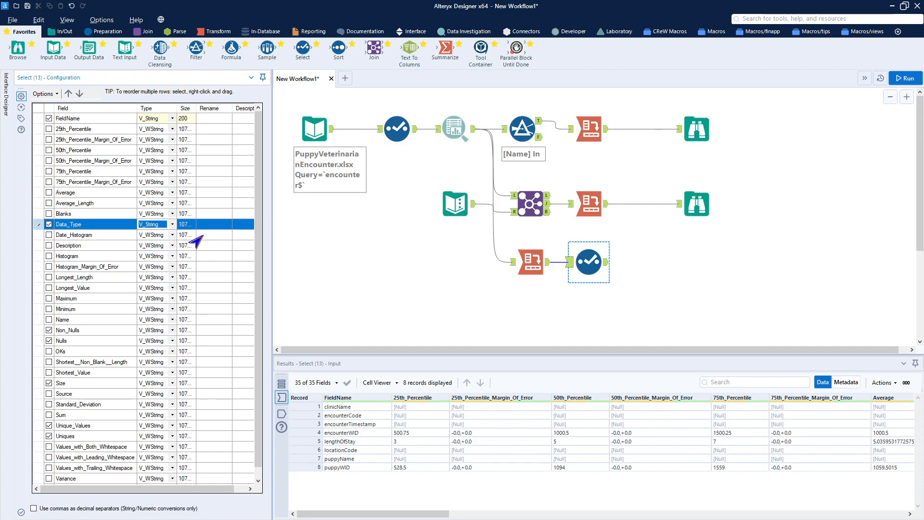
{"action": "left_click", "coordinate": [184, 224]}
{"action": "type", "text": "200"}
{"action": "key", "text": "Return"}
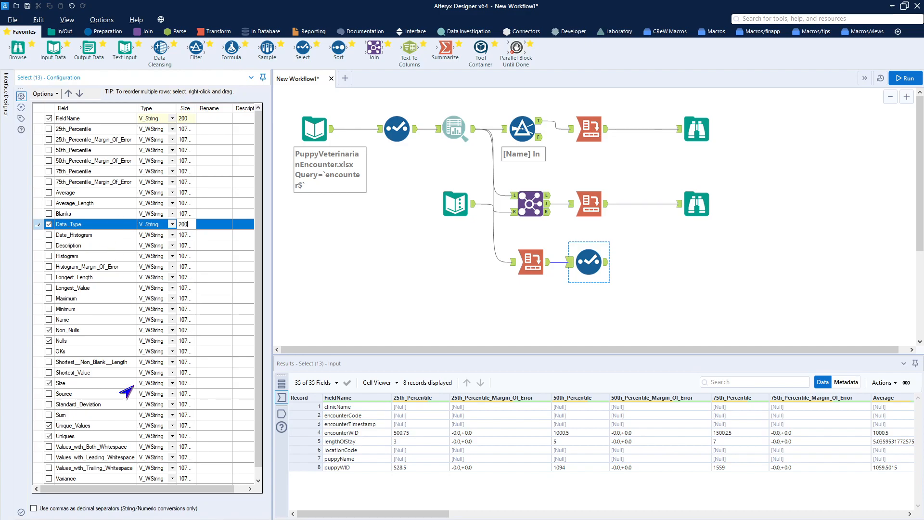
- Change the Non_Nulls, Nulls, Size and Uniques fields to Int32, and run the workflow to view the Select tool's output
{"action": "left_click", "coordinate": [158, 383]}
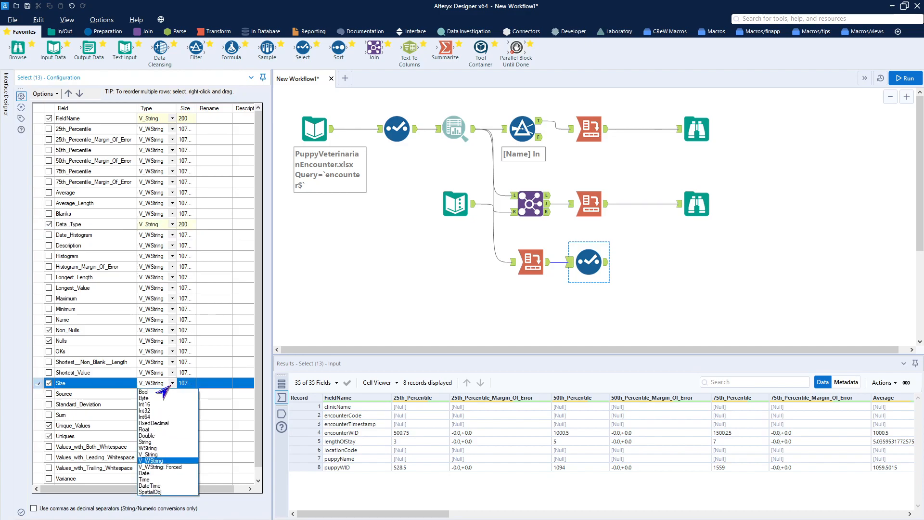
{"action": "key", "text": "Escape"}
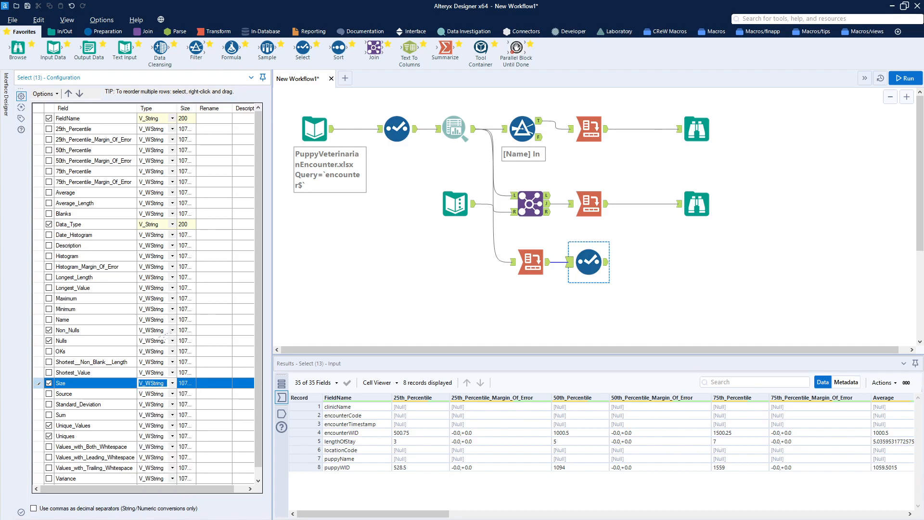
{"action": "left_click", "coordinate": [162, 331]}
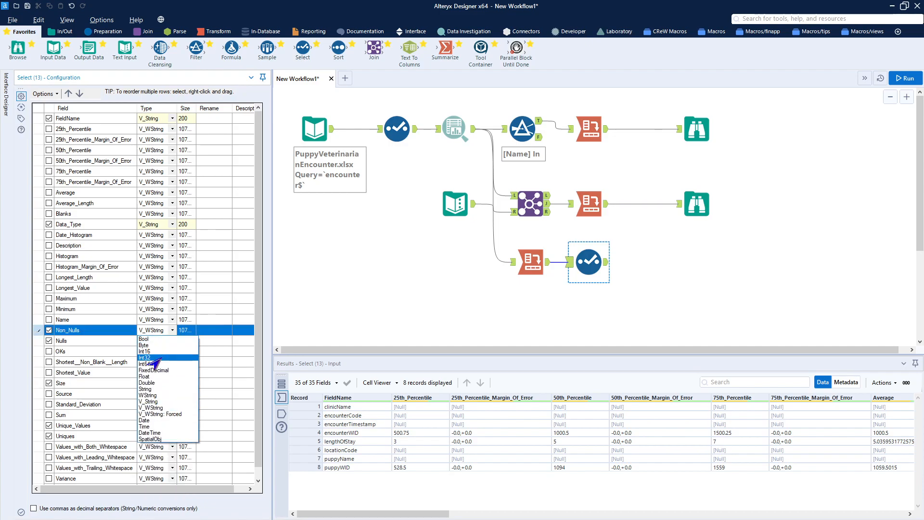
{"action": "left_click", "coordinate": [154, 358]}
{"action": "left_click", "coordinate": [172, 341]}
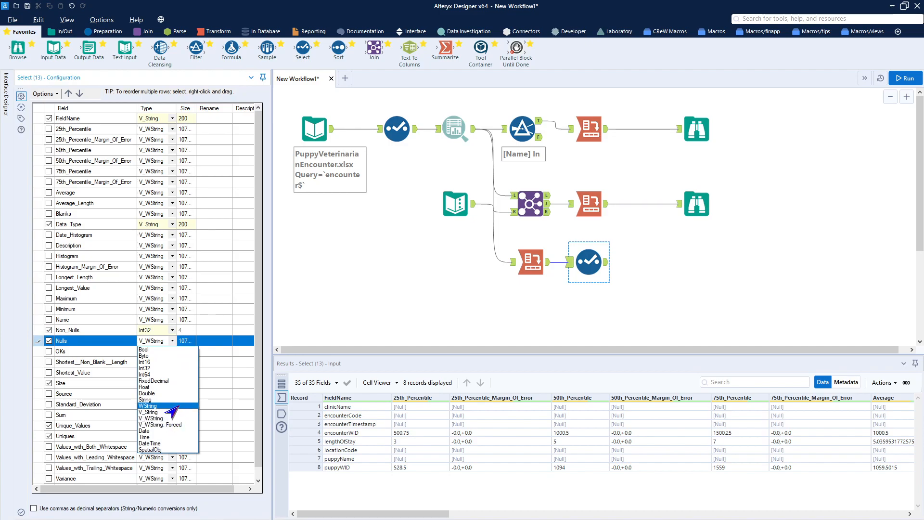
{"action": "left_click", "coordinate": [164, 369]}
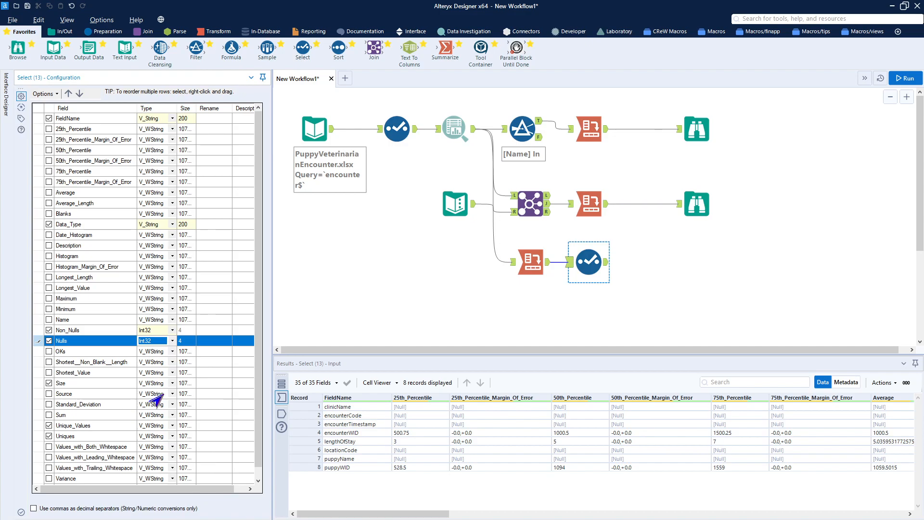
{"action": "left_click", "coordinate": [172, 383]}
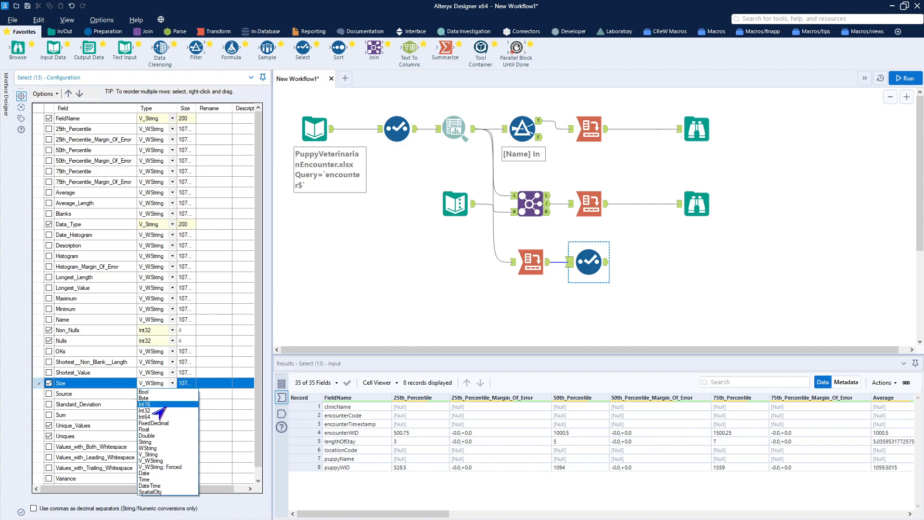
{"action": "left_click", "coordinate": [155, 411]}
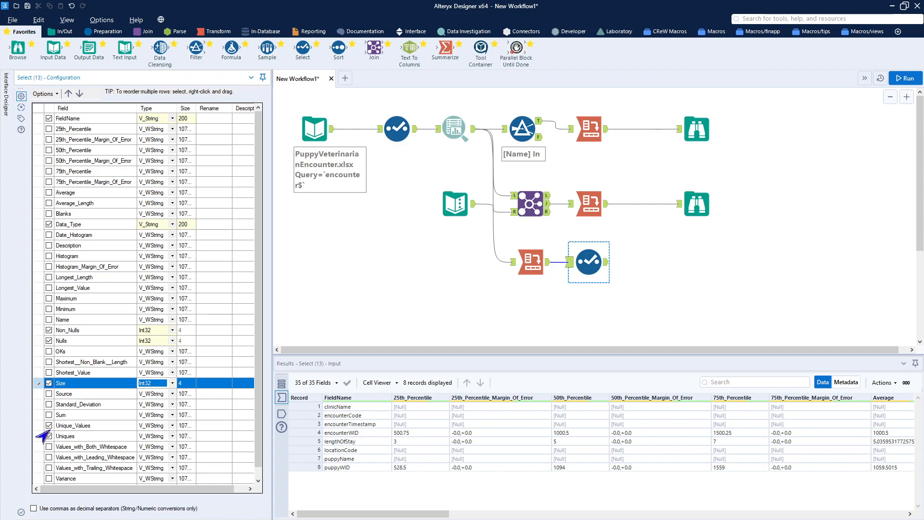
{"action": "left_click", "coordinate": [172, 436]}
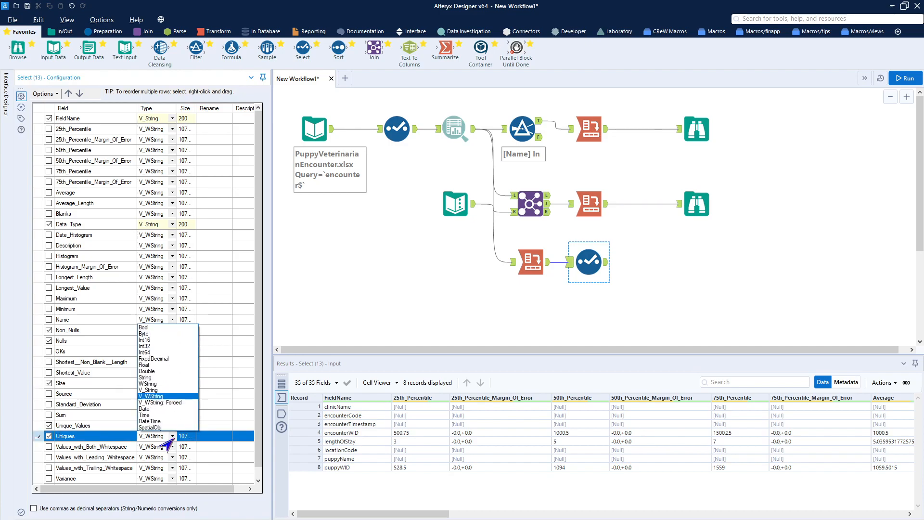
{"action": "left_click", "coordinate": [144, 346]}
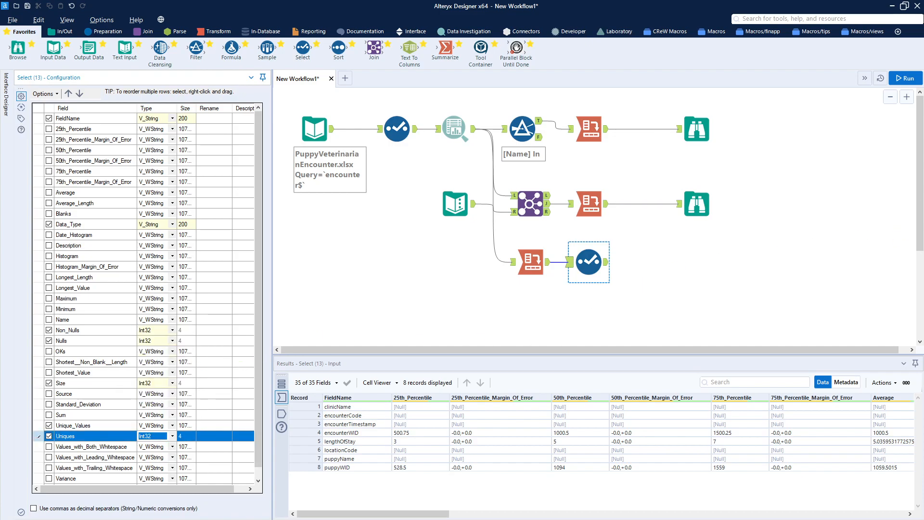
{"action": "left_click", "coordinate": [901, 81]}
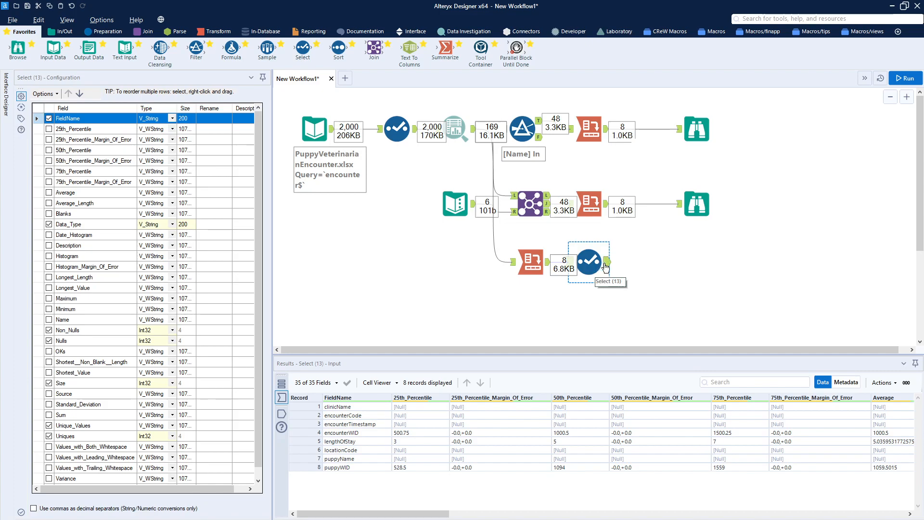
{"action": "left_click", "coordinate": [606, 263]}
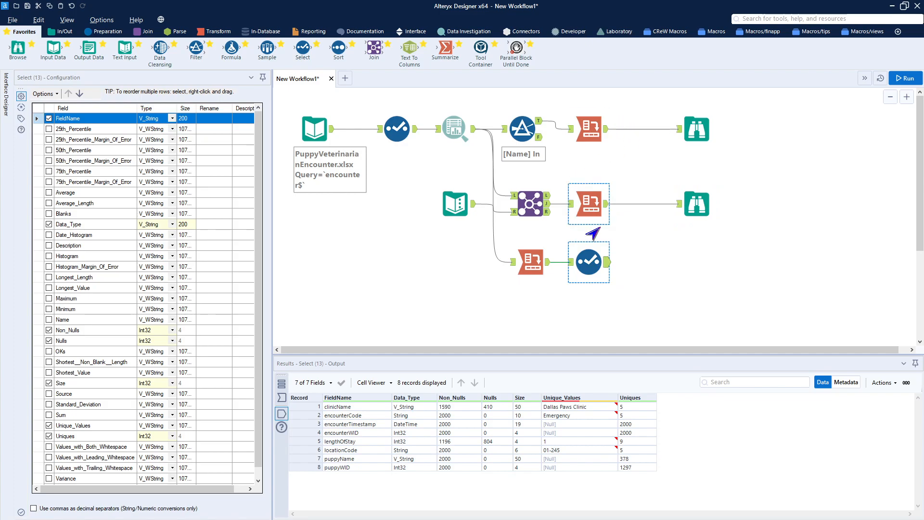
- Copy the configured Select tool and insert the copy between the Filter branch's Cross Tab and Browse tools
{"action": "right_click", "coordinate": [597, 266]}
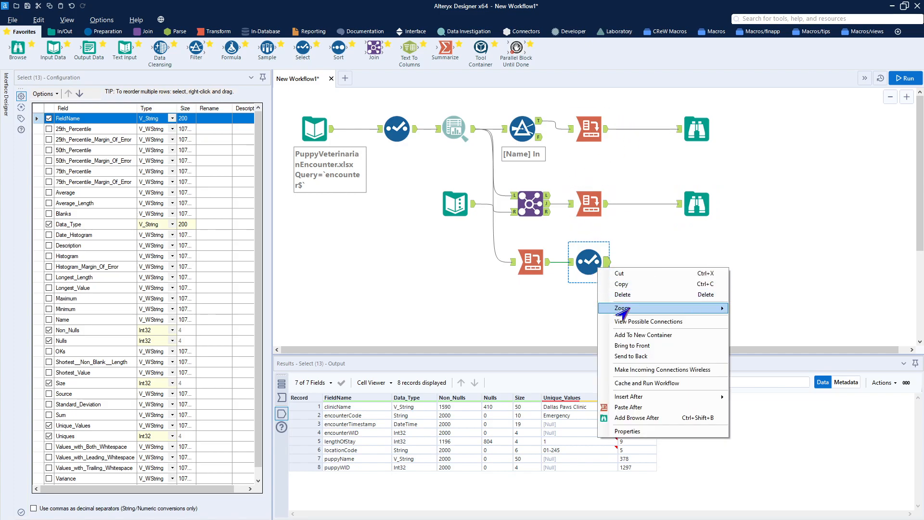
{"action": "left_click", "coordinate": [624, 285]}
{"action": "right_click", "coordinate": [693, 287]}
{"action": "left_click", "coordinate": [703, 287]}
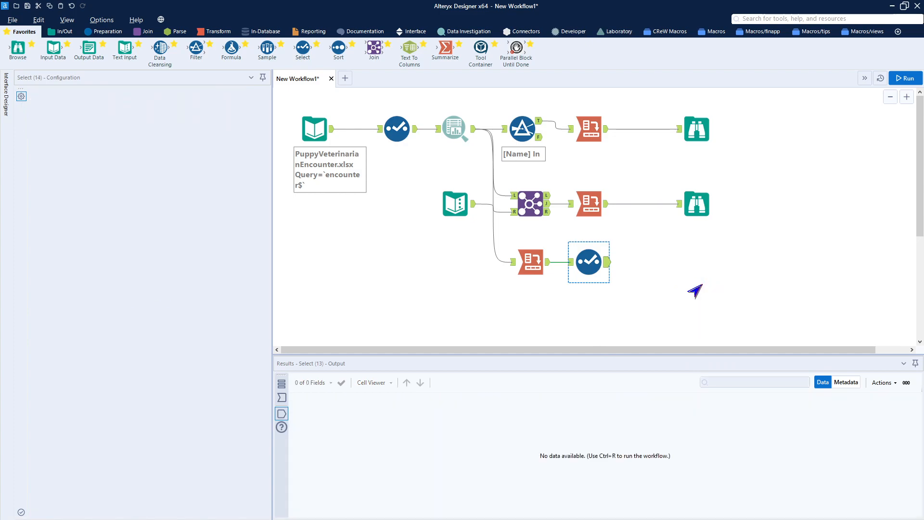
{"action": "left_click_drag", "start_coordinate": [719, 299], "coordinate": [648, 130]}
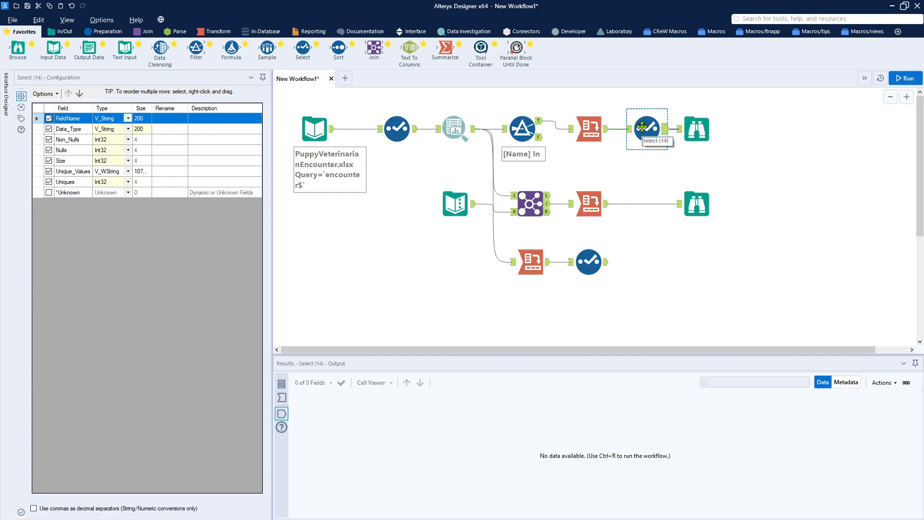
- Paste another copy of the Select tool and insert it between the Join branch's Cross Tab and Browse tools
{"action": "left_click", "coordinate": [645, 275]}
{"action": "right_click", "coordinate": [647, 277]}
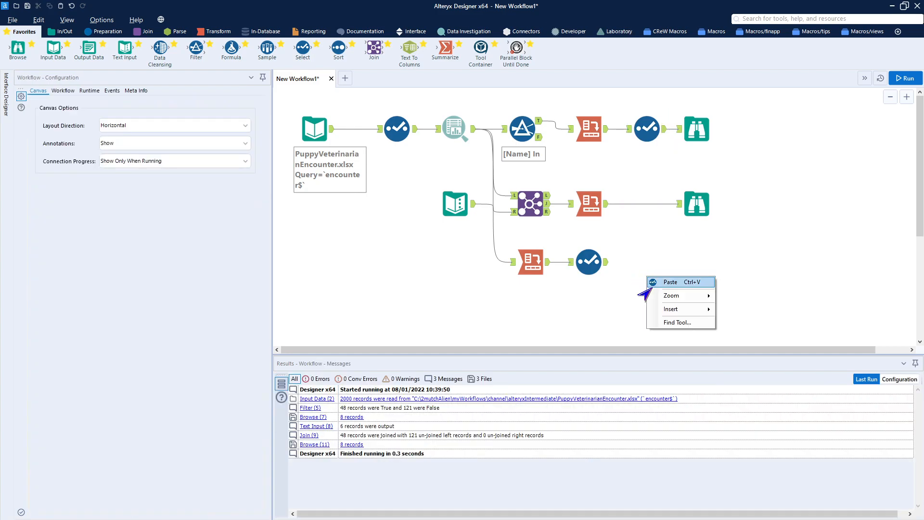
{"action": "left_click", "coordinate": [664, 285]}
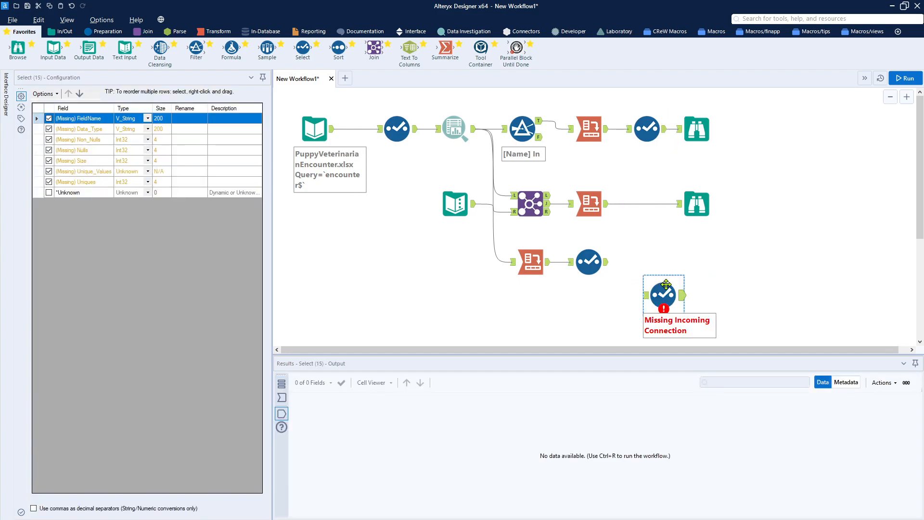
{"action": "left_click_drag", "start_coordinate": [664, 285], "coordinate": [645, 199]}
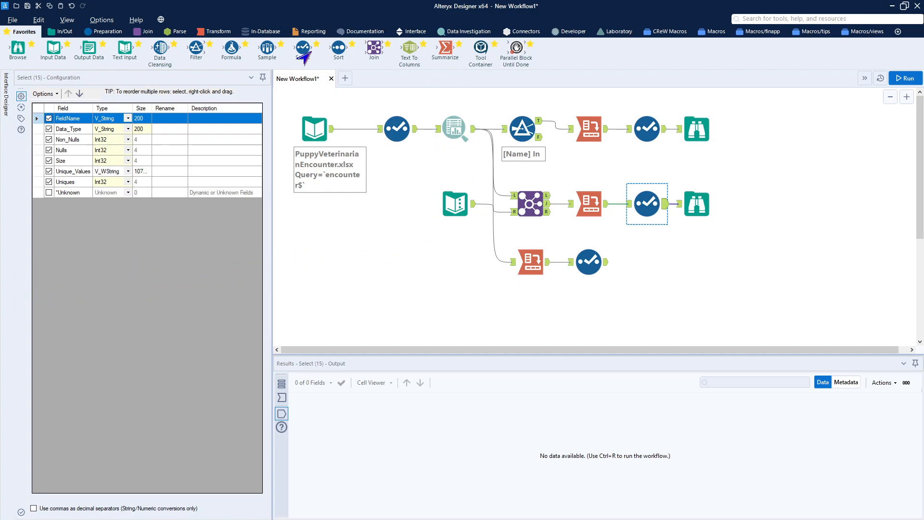
- Connect a Formula tool after the third branch's Select tool and add a new output column named PctNull
{"action": "left_click_drag", "start_coordinate": [231, 49], "coordinate": [647, 261]}
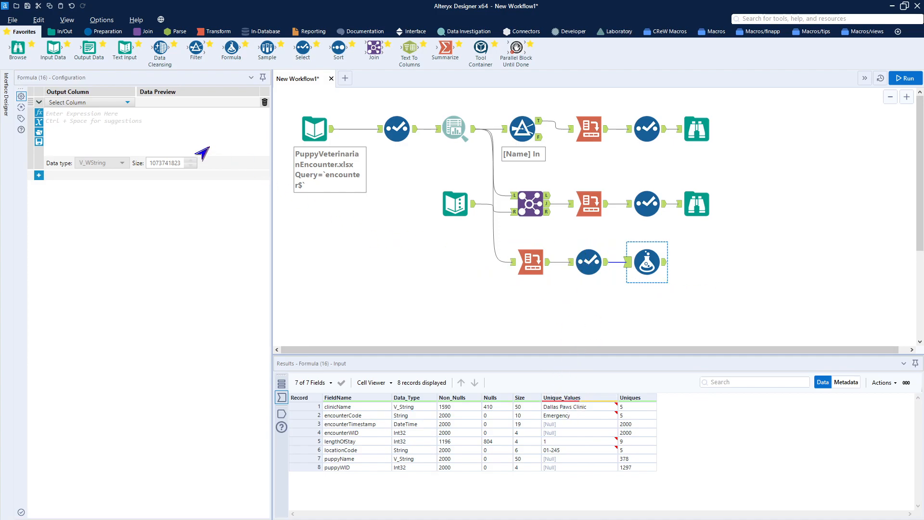
{"action": "left_click", "coordinate": [121, 103]}
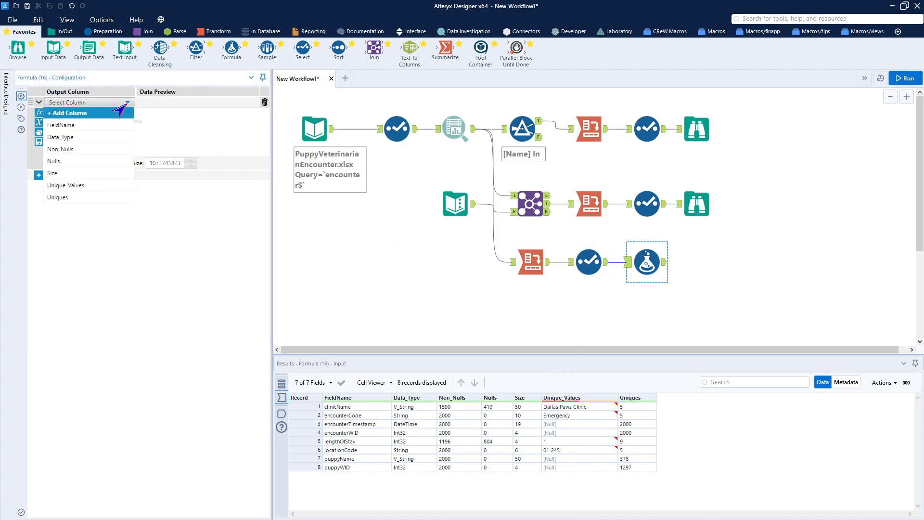
{"action": "left_click", "coordinate": [107, 114]}
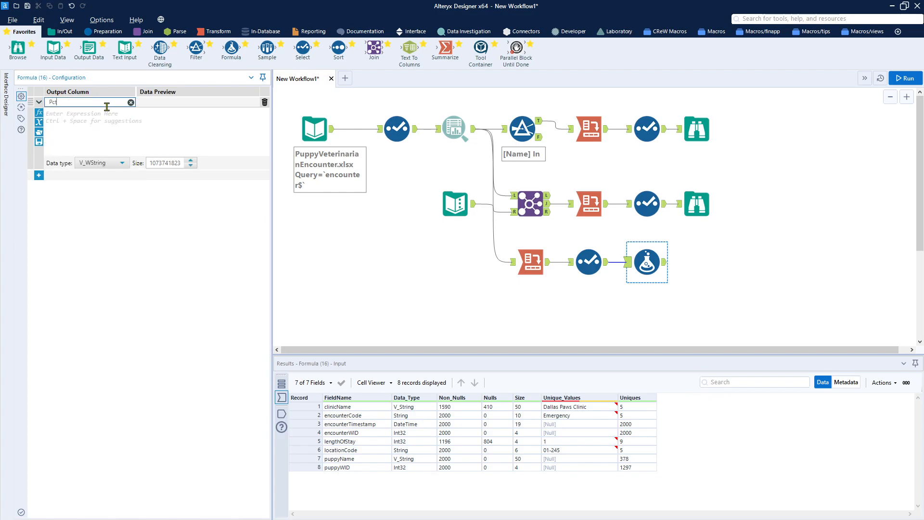
{"action": "key", "text": "BackSpace"}
- Enter the PctNull expression [Nulls]/([Nulls]+[Non_Nulls])*100. in the Formula tool
{"action": "left_click", "coordinate": [104, 124]}
{"action": "type", "text": "["}
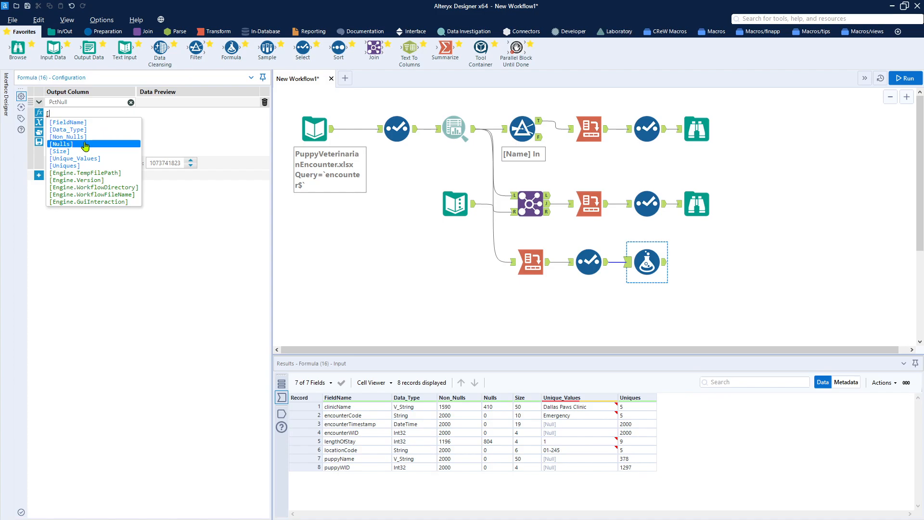
{"action": "double_click", "coordinate": [85, 144]}
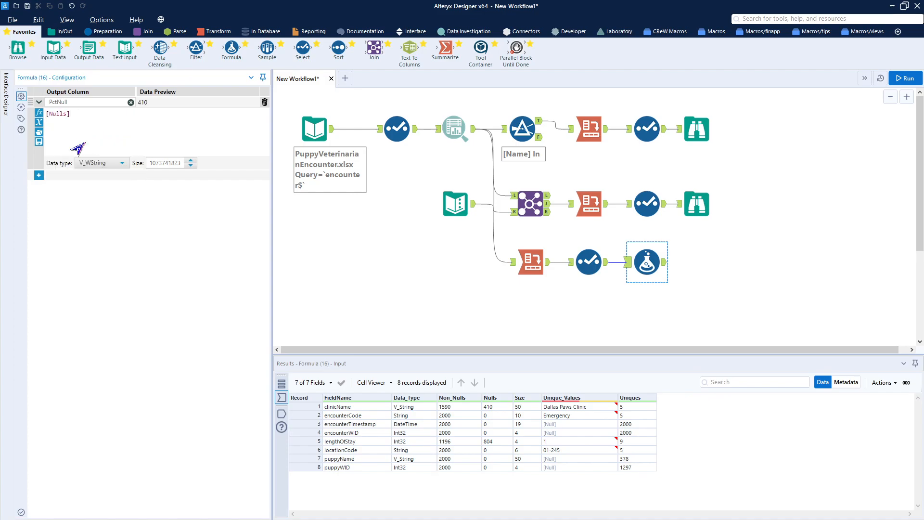
{"action": "type", "text": "/("}
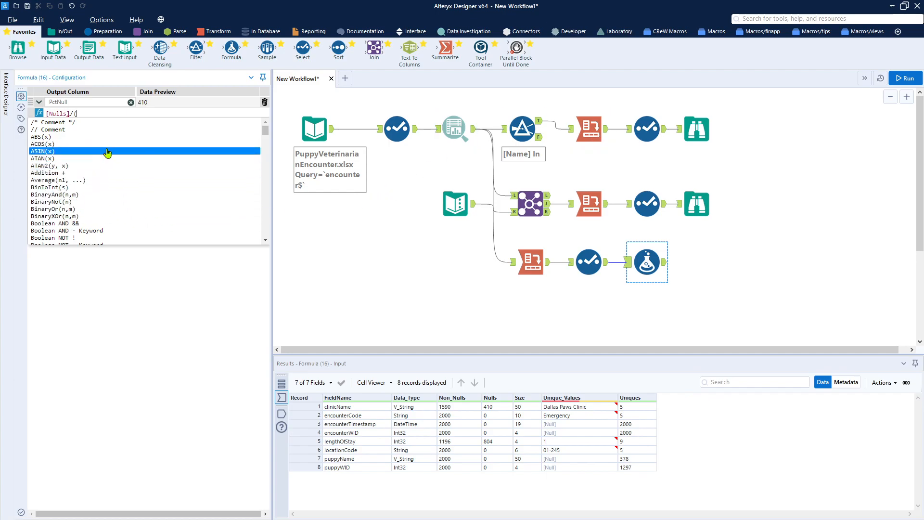
{"action": "type", "text": "["}
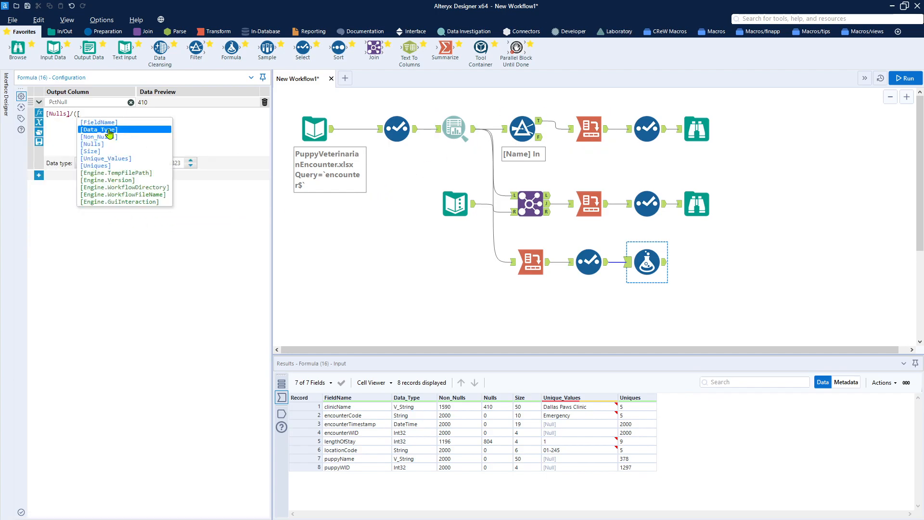
{"action": "double_click", "coordinate": [110, 144]}
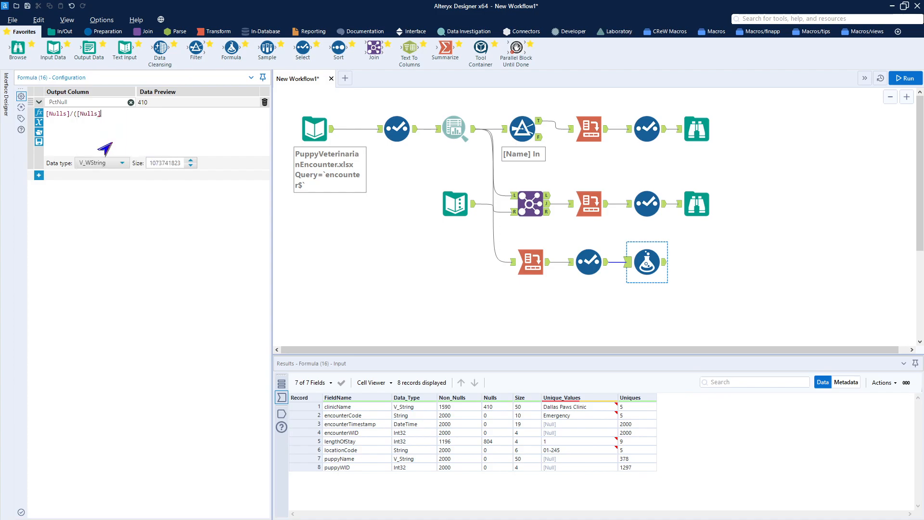
{"action": "type", "text": "+["}
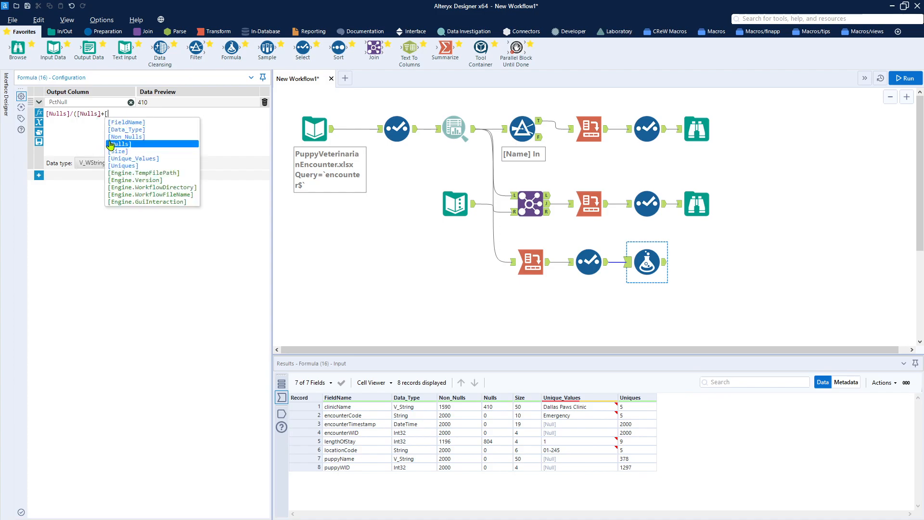
{"action": "double_click", "coordinate": [116, 137]}
{"action": "scroll", "coordinate": [155, 140], "scroll_direction": "up", "scroll_amount": 3}
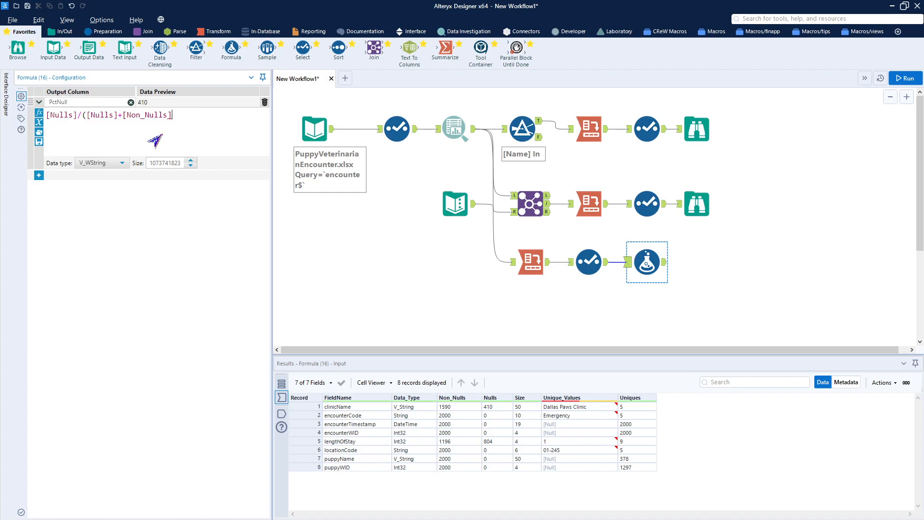
{"action": "type", "text": ")*100."}
- Set the PctNull column's data type to FixedDecimal with precision 10 and scale 3
{"action": "left_click", "coordinate": [115, 164]}
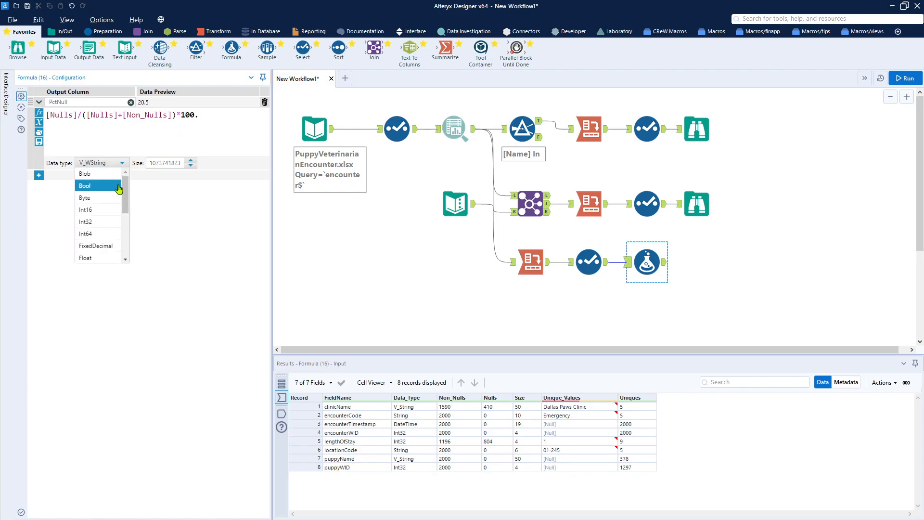
{"action": "left_click", "coordinate": [97, 246]}
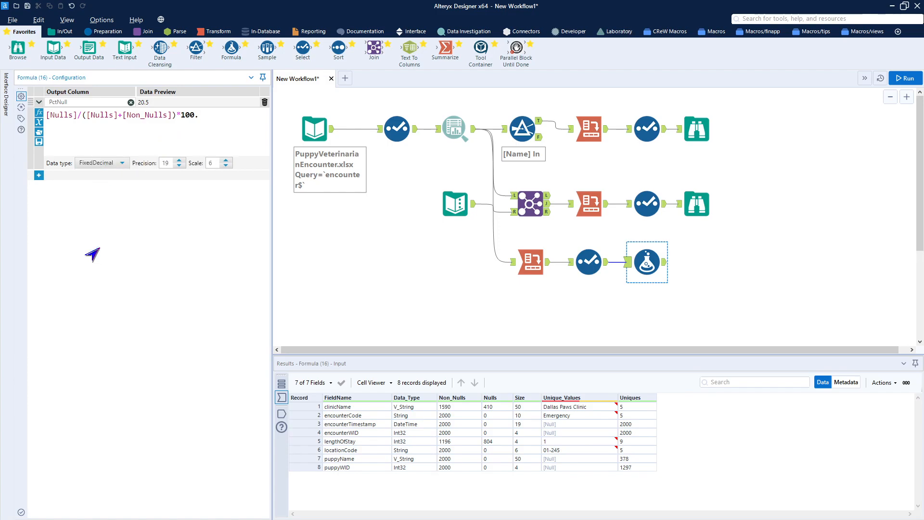
{"action": "double_click", "coordinate": [166, 163]}
{"action": "type", "text": "7"}
{"action": "key", "text": "Tab"}
{"action": "type", "text": "3"}
- Add a second output column named PctNotNull to the Formula tool
{"action": "left_click", "coordinate": [38, 175]}
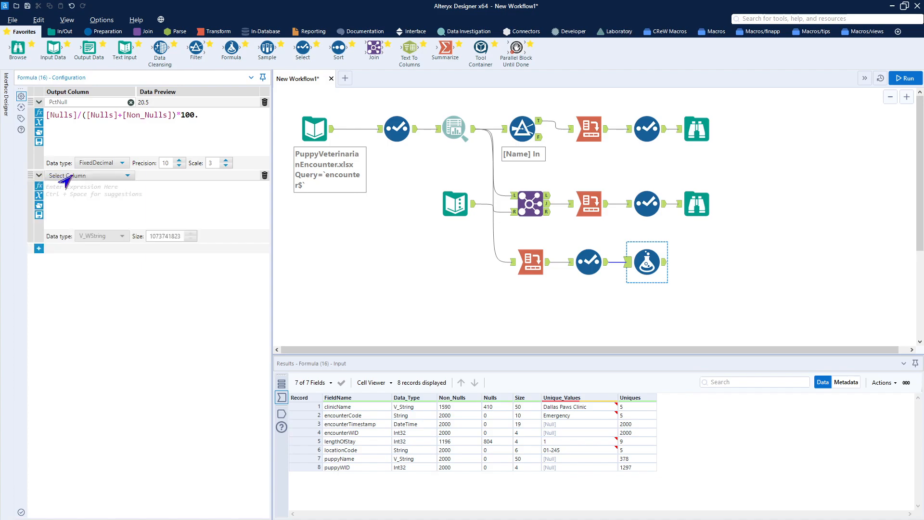
{"action": "left_click", "coordinate": [62, 176]}
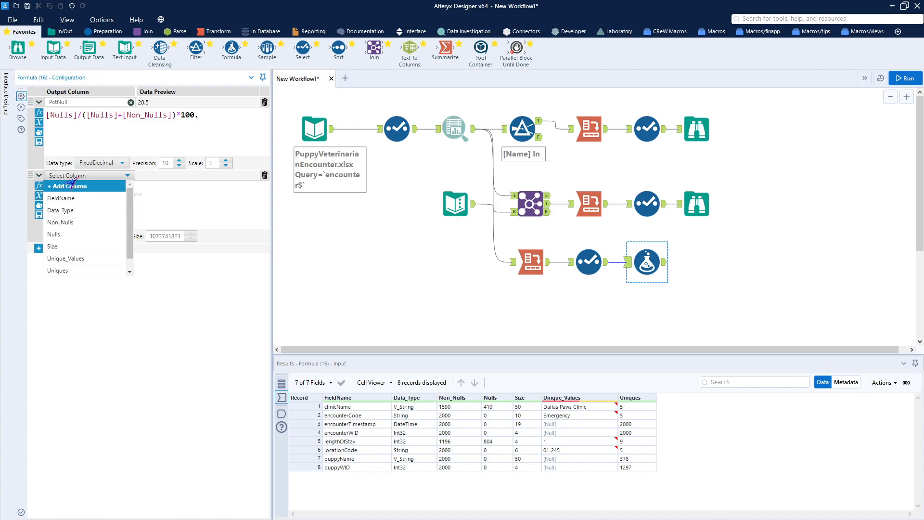
{"action": "left_click", "coordinate": [86, 186]}
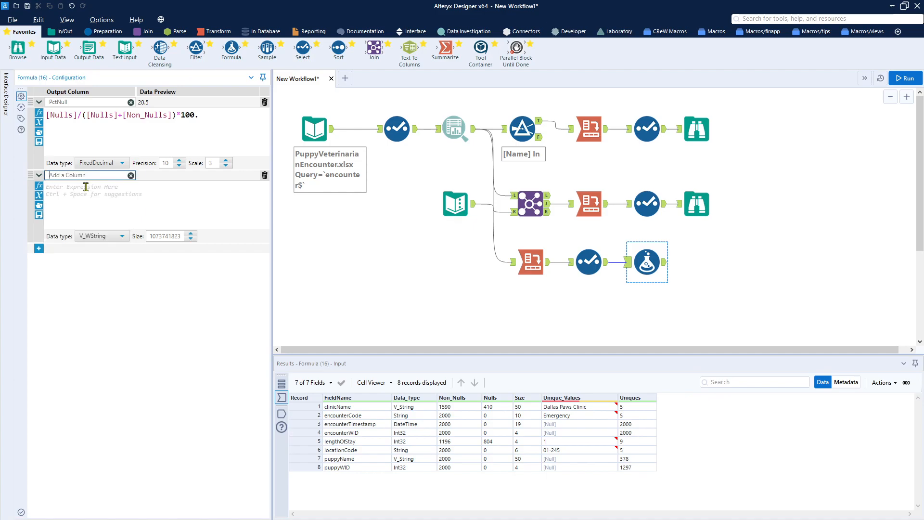
{"action": "type", "text": "PctNotNull"}
- Reuse the recent PctNull expression for PctNotNull, change it to [Non_Nulls]/([Nulls]+[Non_Nulls])*100. and add a third expression to the Formula tool
{"action": "left_click", "coordinate": [94, 208]}
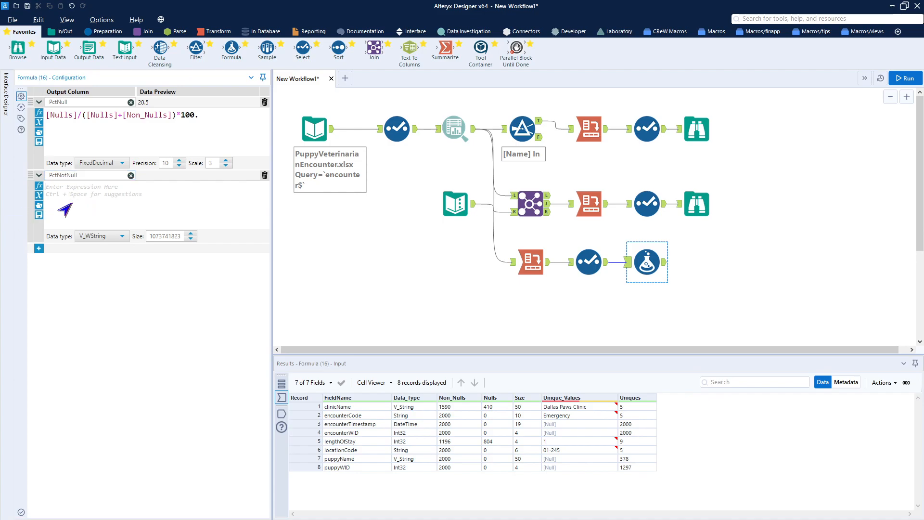
{"action": "left_click", "coordinate": [40, 210]}
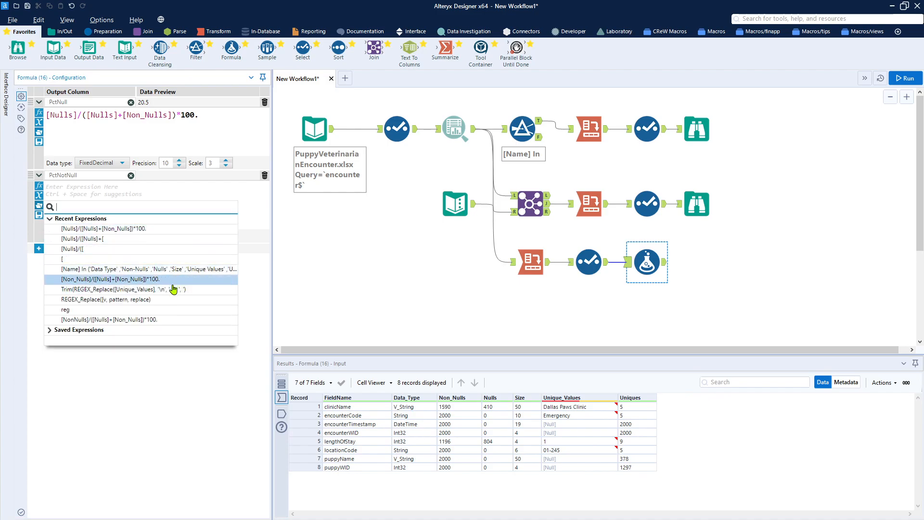
{"action": "left_click", "coordinate": [148, 230]}
{"action": "left_click", "coordinate": [60, 186]}
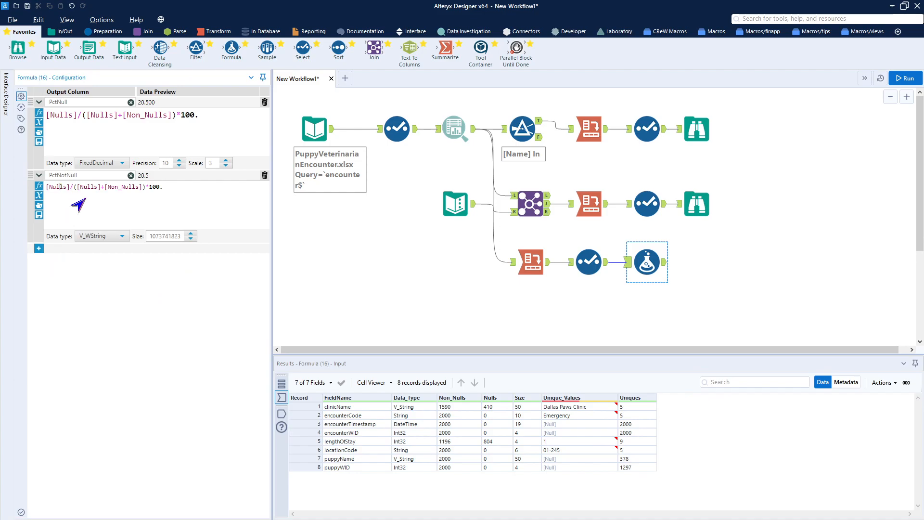
{"action": "key", "text": "Right"}
{"action": "key", "text": "Right"}
{"action": "key", "text": "BackSpace"}
{"action": "key", "text": "BackSpace"}
{"action": "key", "text": "BackSpace"}
{"action": "key", "text": "BackSpace"}
{"action": "key", "text": "BackSpace"}
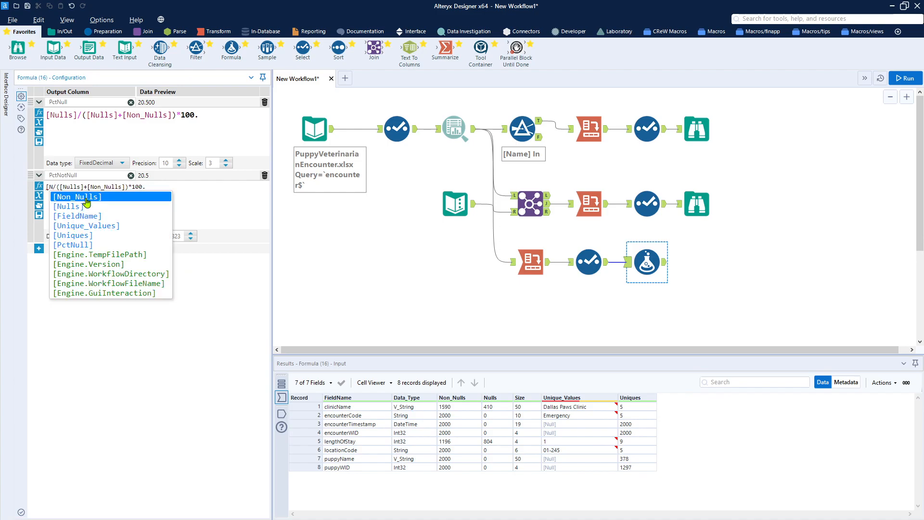
{"action": "left_click", "coordinate": [86, 197]}
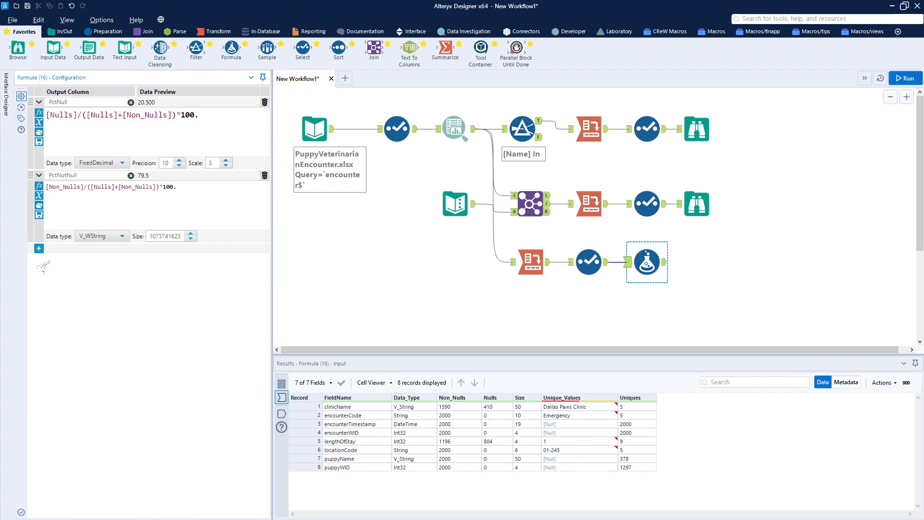
{"action": "left_click", "coordinate": [41, 249]}
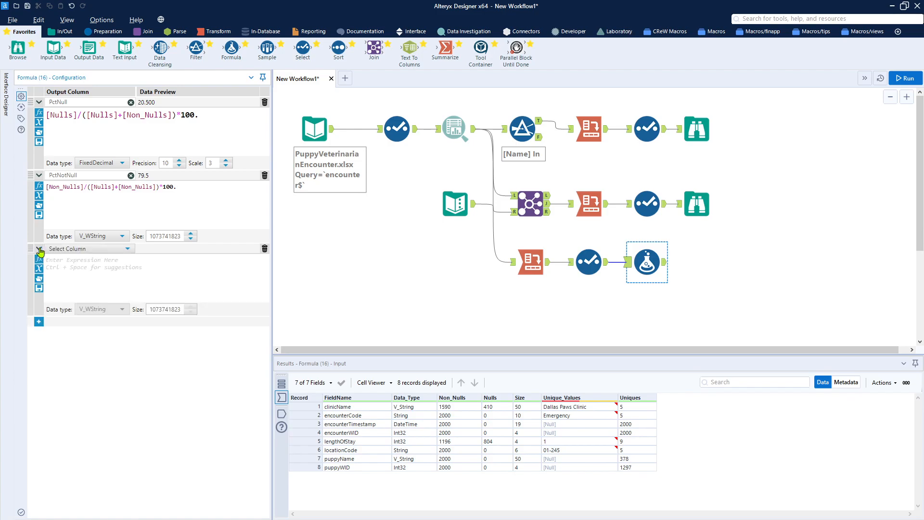
{"action": "left_click", "coordinate": [69, 249]}
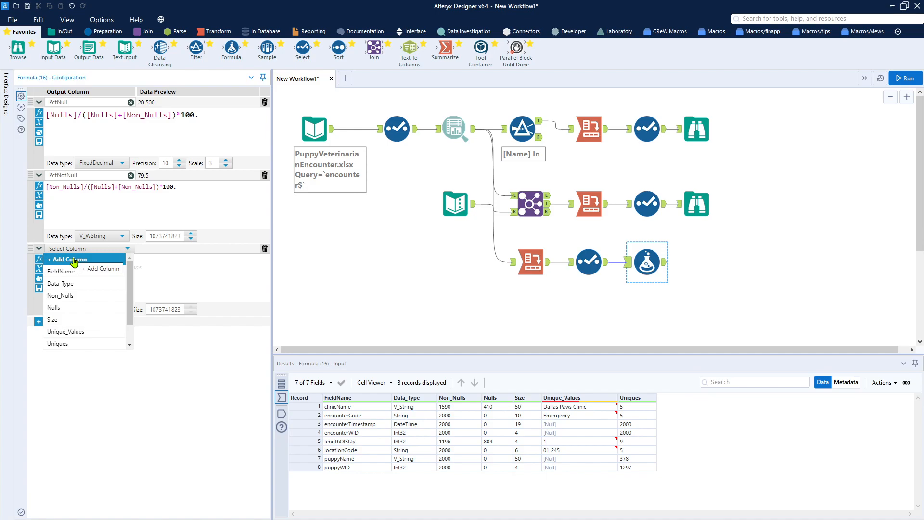
{"action": "left_click", "coordinate": [73, 260]}
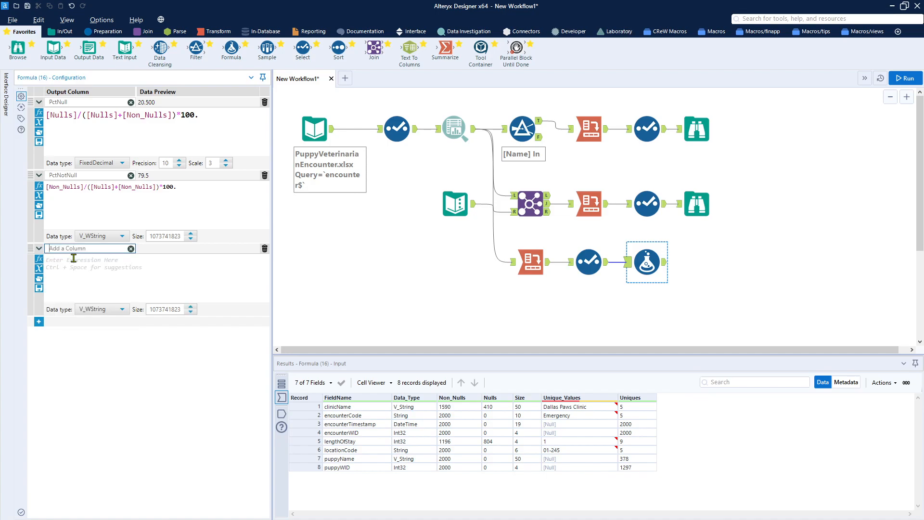
{"action": "type", "text": "Unique_Values"}
{"action": "key", "text": "BackSpace"}
{"action": "key", "text": "BackSpace"}
{"action": "key", "text": "BackSpace"}
{"action": "key", "text": "BackSpace"}
{"action": "key", "text": "BackSpace"}
{"action": "key", "text": "BackSpace"}
{"action": "key", "text": "BackSpace"}
{"action": "key", "text": "BackSpace"}
{"action": "key", "text": "BackSpace"}
{"action": "key", "text": "BackSpace"}
{"action": "key", "text": "BackSpace"}
{"action": "key", "text": "BackSpace"}
{"action": "key", "text": "BackSpace"}
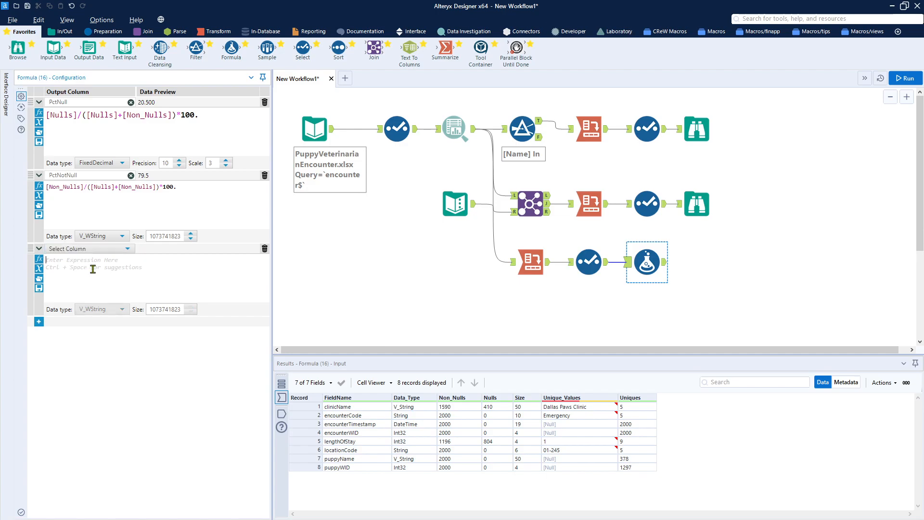
- Choose the existing Unique_Values column as the third expression's output and insert the REGEX_Replace function
{"action": "left_click", "coordinate": [118, 251]}
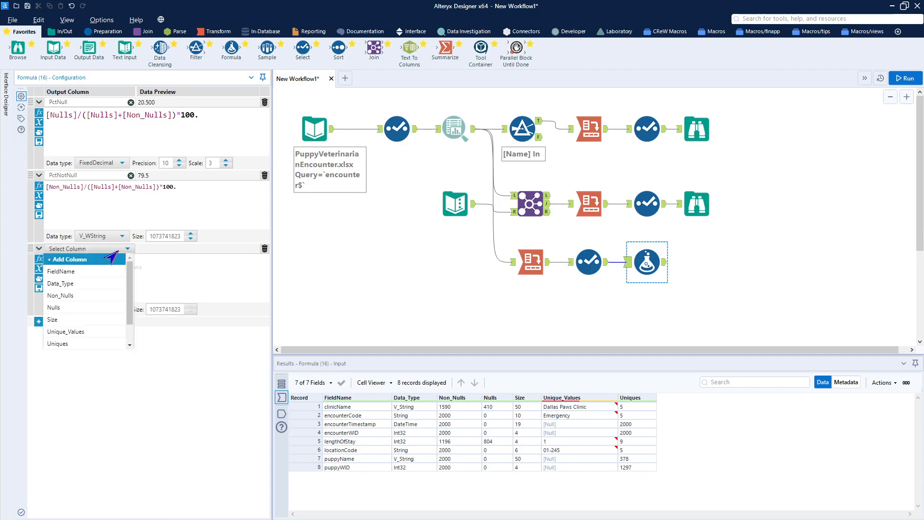
{"action": "left_click", "coordinate": [94, 332]}
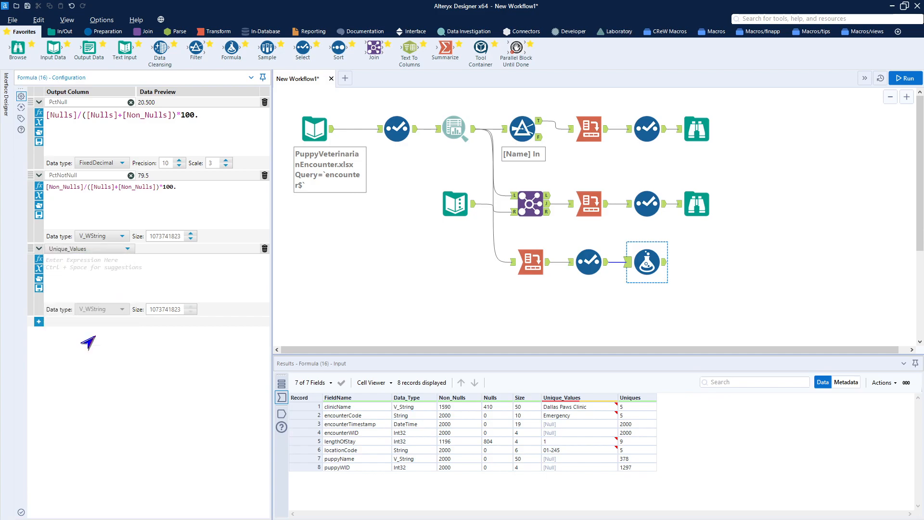
{"action": "left_click", "coordinate": [102, 259]}
{"action": "type", "text": "g"}
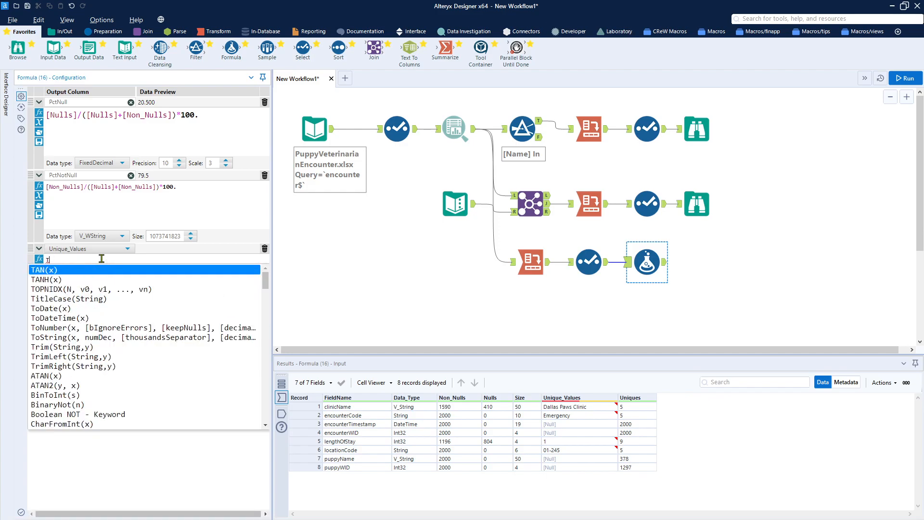
{"action": "key", "text": "BackSpace"}
{"action": "type", "text": "reg"}
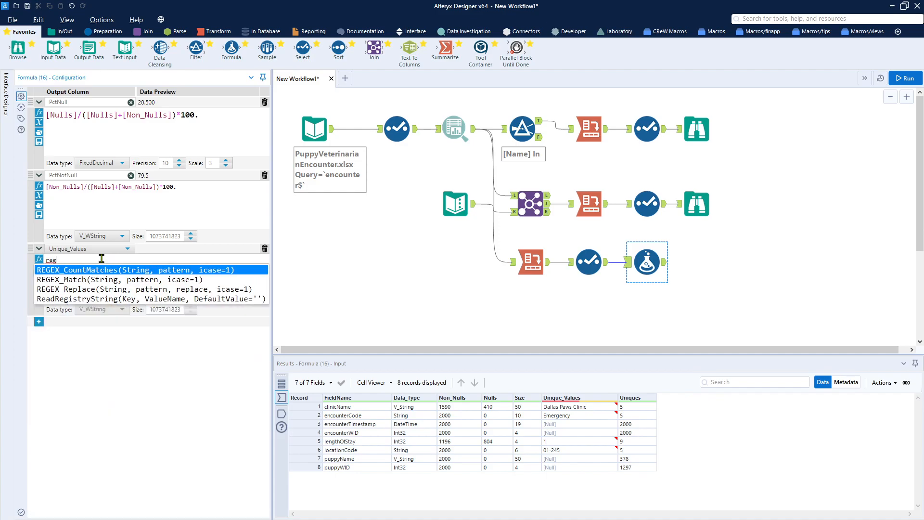
{"action": "left_click", "coordinate": [98, 290]}
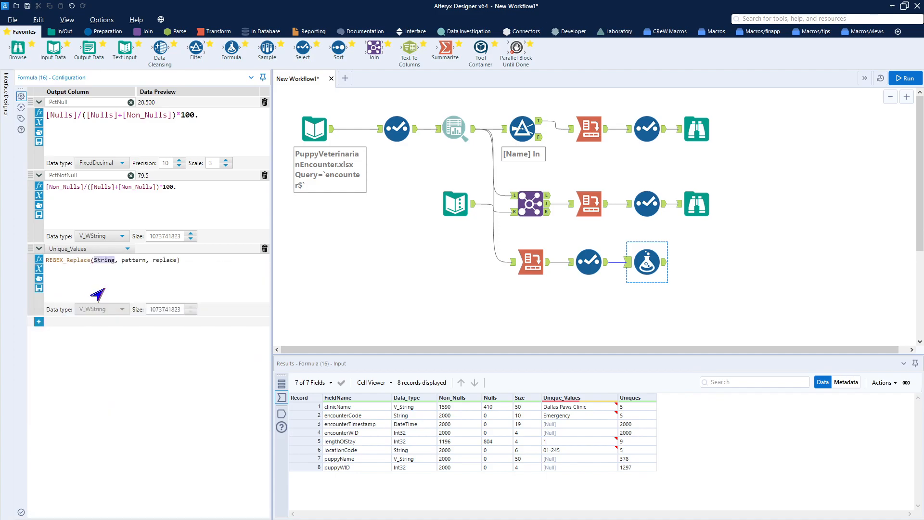
- Fill in the REGEX_Replace arguments with [Unique_Values], the pattern '\n' and the replacement ', '
{"action": "type", "text": "["}
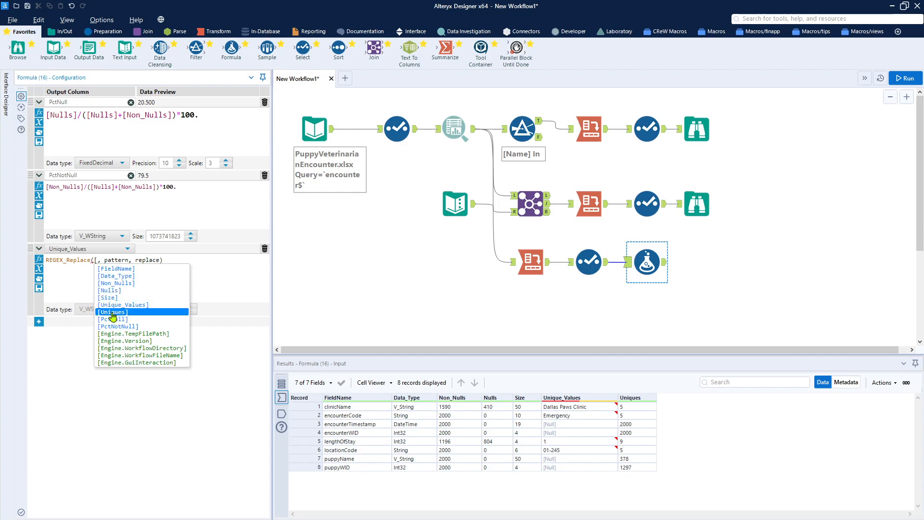
{"action": "left_click", "coordinate": [115, 304]}
{"action": "double_click", "coordinate": [166, 259]}
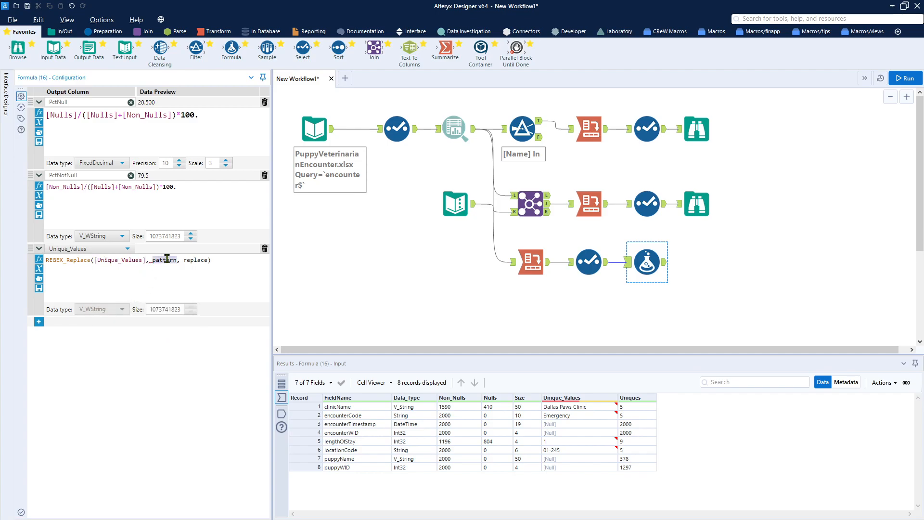
{"action": "type", "text": "'\\n '"}
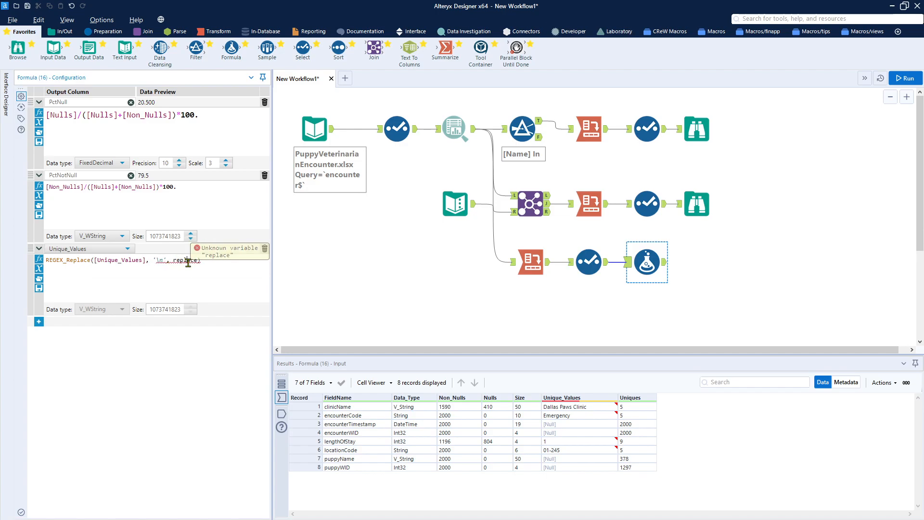
{"action": "double_click", "coordinate": [186, 260]}
{"action": "type", "text": "' '"}
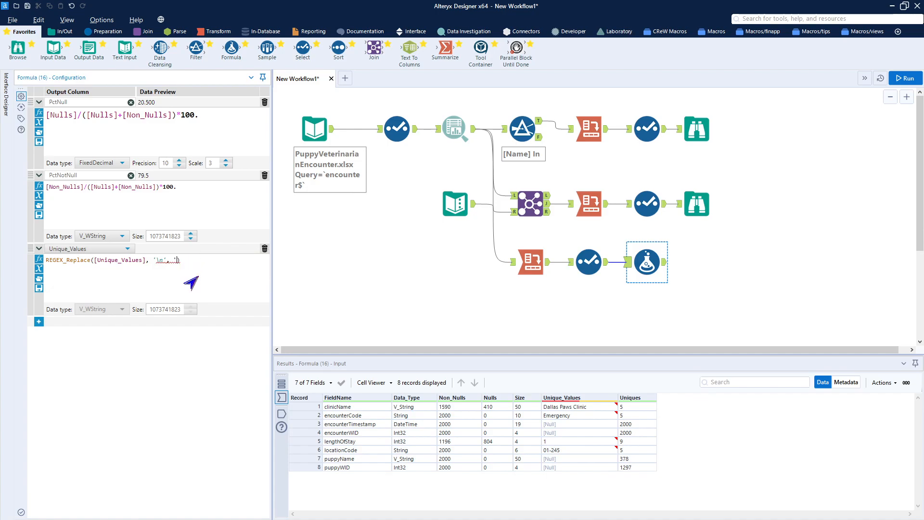
{"action": "type", "text": ","}
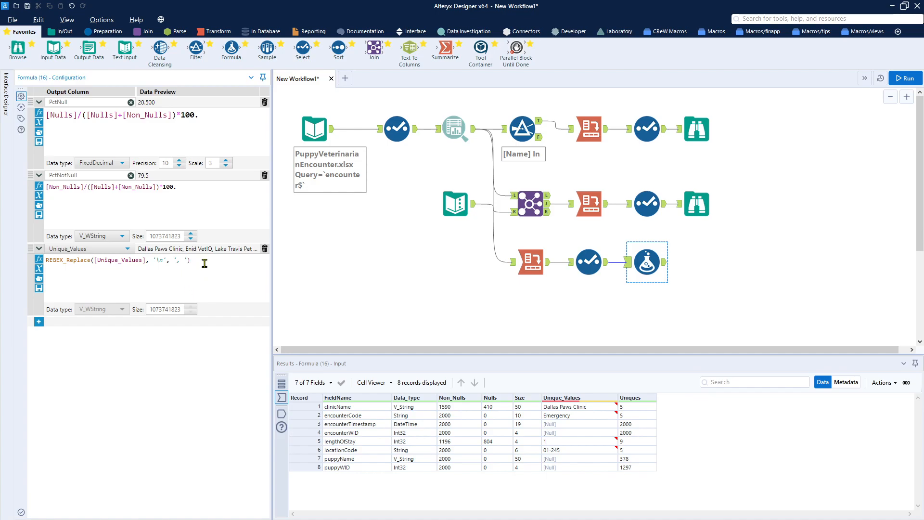
- Add Trim( on a line of its own above the REGEX_Replace call in the Unique_Values expression
{"action": "key", "text": "Return"}
{"action": "type", "text": "Trc"}
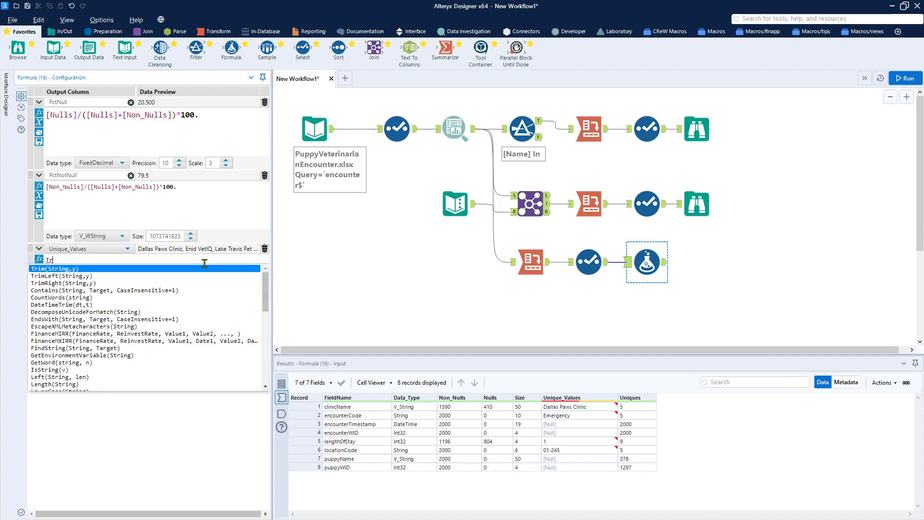
{"action": "key", "text": "BackSpace"}
{"action": "type", "text": "om"}
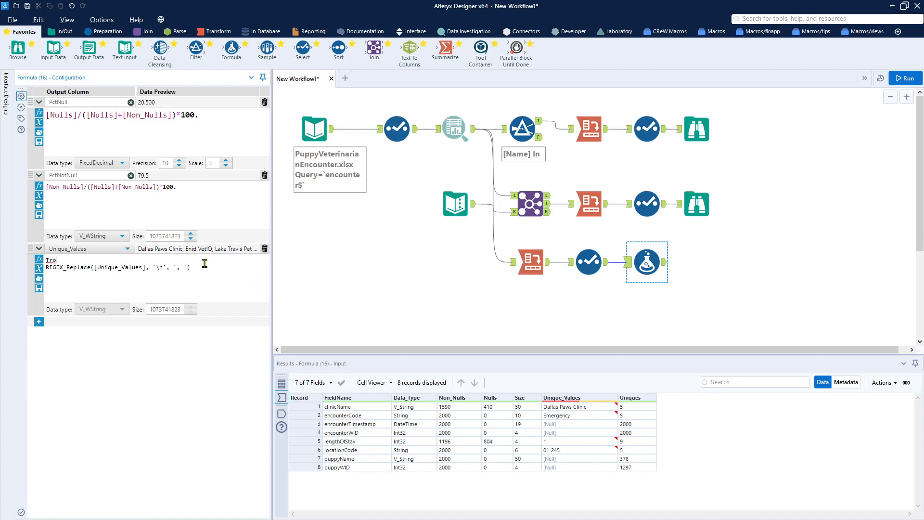
{"action": "key", "text": "BackSpace"}
{"action": "key", "text": "BackSpace"}
{"action": "type", "text": "im"}
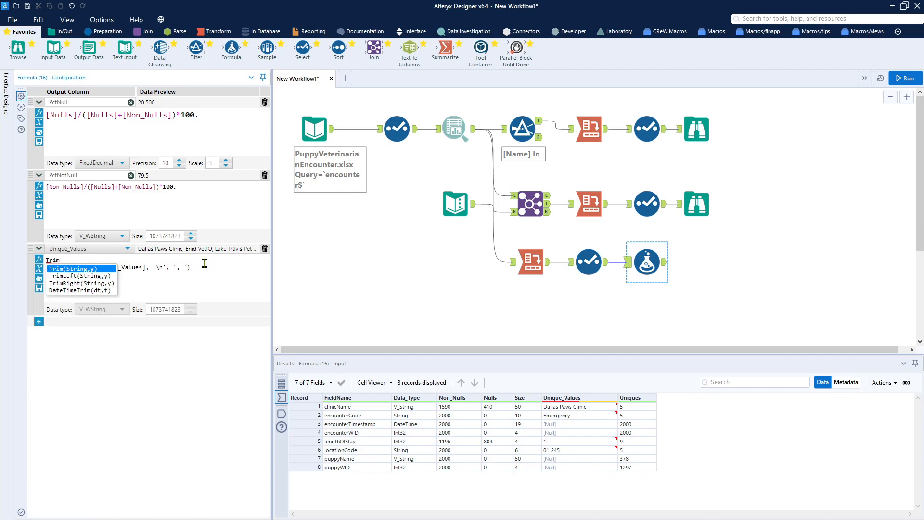
{"action": "type", "text": "("}
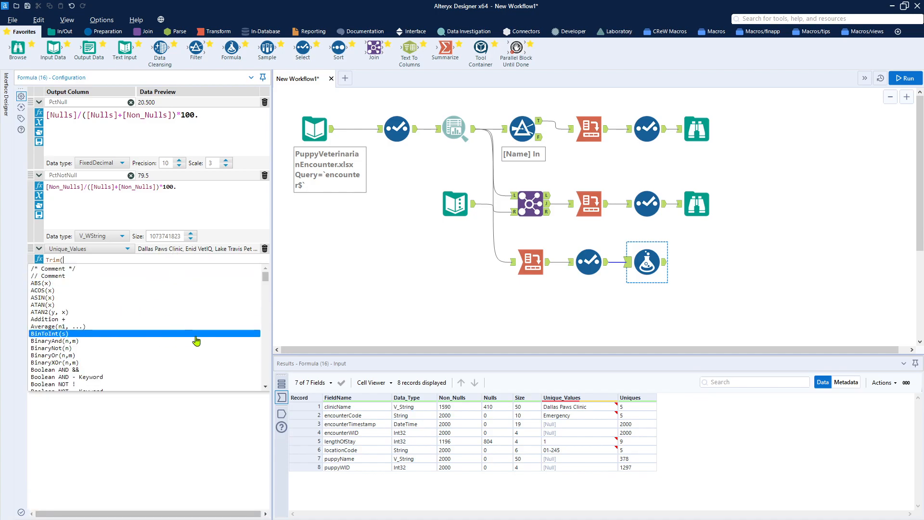
- Reopen the Formula tool's Unique_Values expression and end the Trim call with ', ') on a new line
{"action": "left_click", "coordinate": [292, 261]}
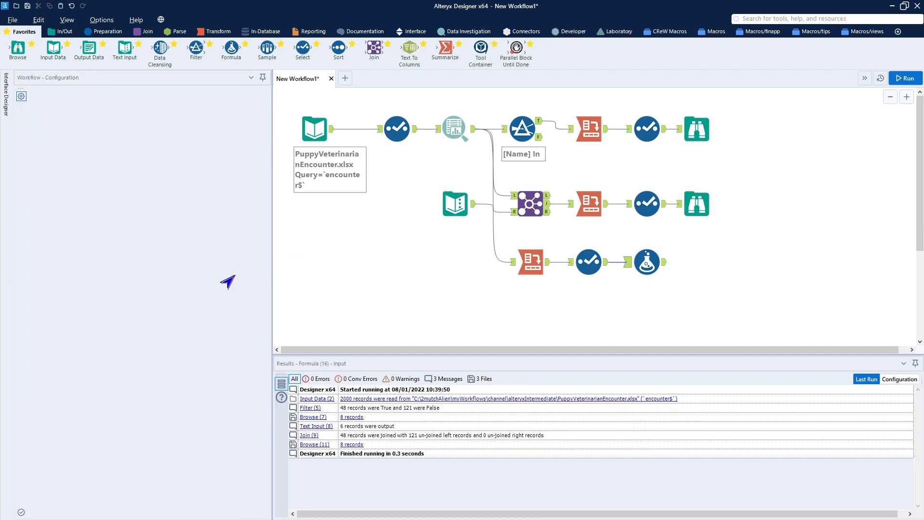
{"action": "left_click", "coordinate": [642, 264]}
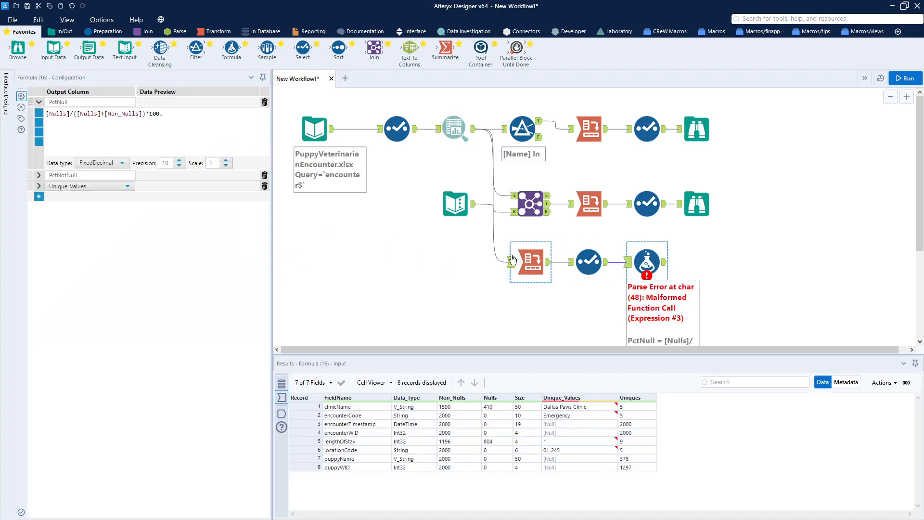
{"action": "left_click", "coordinate": [68, 223]}
{"action": "scroll", "coordinate": [89, 224], "scroll_direction": "up", "scroll_amount": 2, "text": "ctrl"}
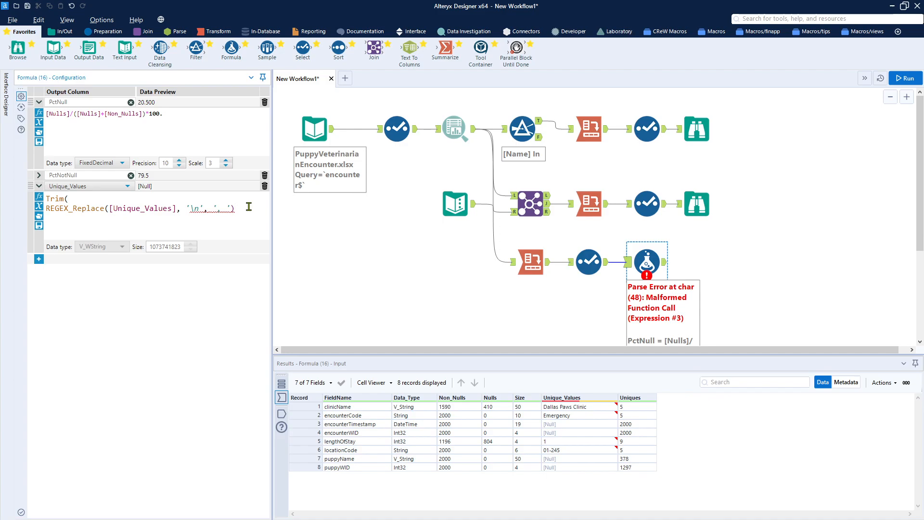
{"action": "key", "text": "Return"}
{"action": "type", "text": "', ', ''"}
{"action": "key", "text": "BackSpace"}
{"action": "key", "text": "BackSpace"}
{"action": "key", "text": "BackSpace"}
{"action": "type", "text": "')"}
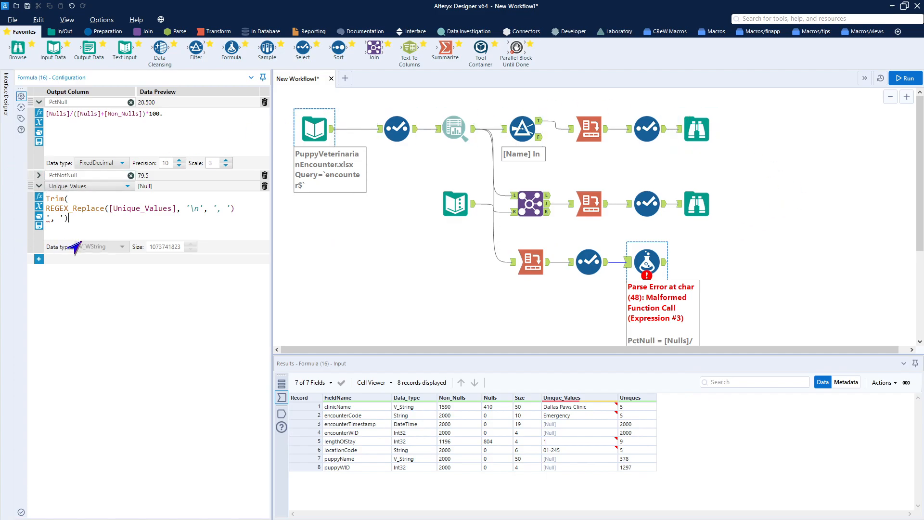
- Replace the Formula tool's annotation with "calc fields"
{"action": "left_click", "coordinate": [21, 119]}
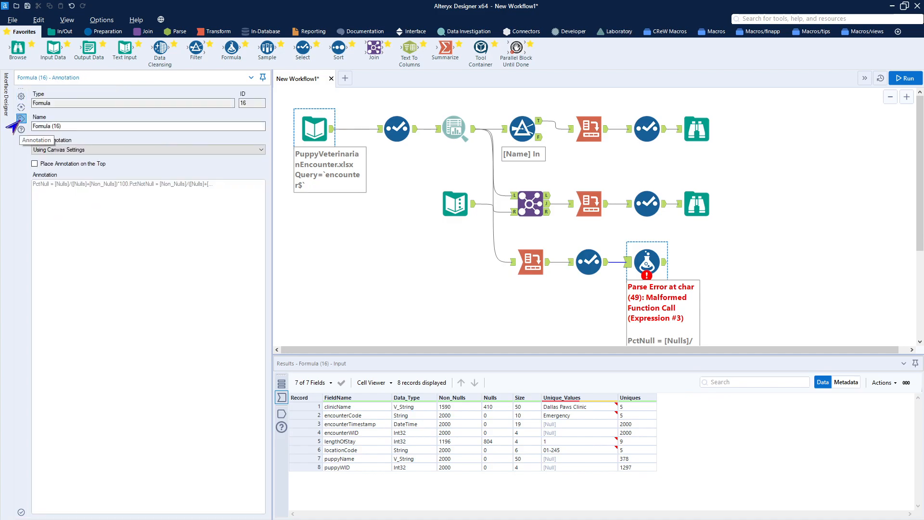
{"action": "left_click_drag", "start_coordinate": [229, 182], "coordinate": [1, 184]}
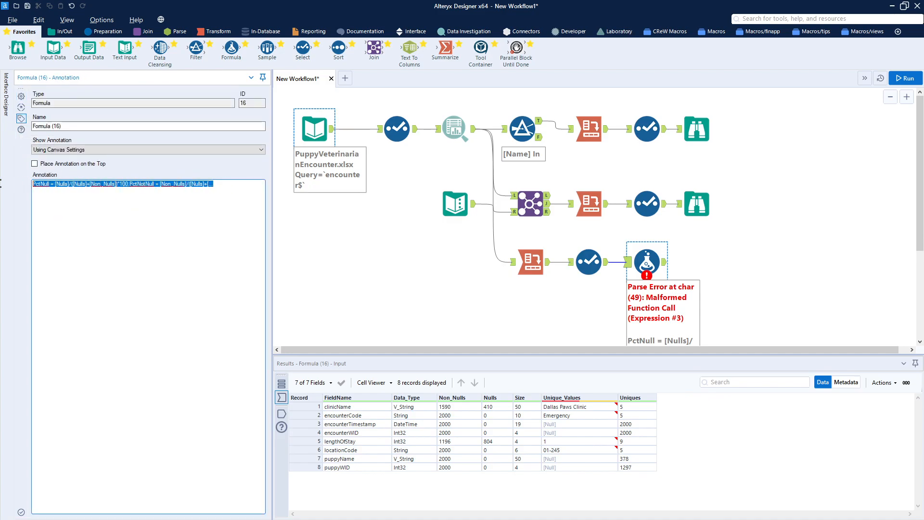
{"action": "type", "text": "calc fields"}
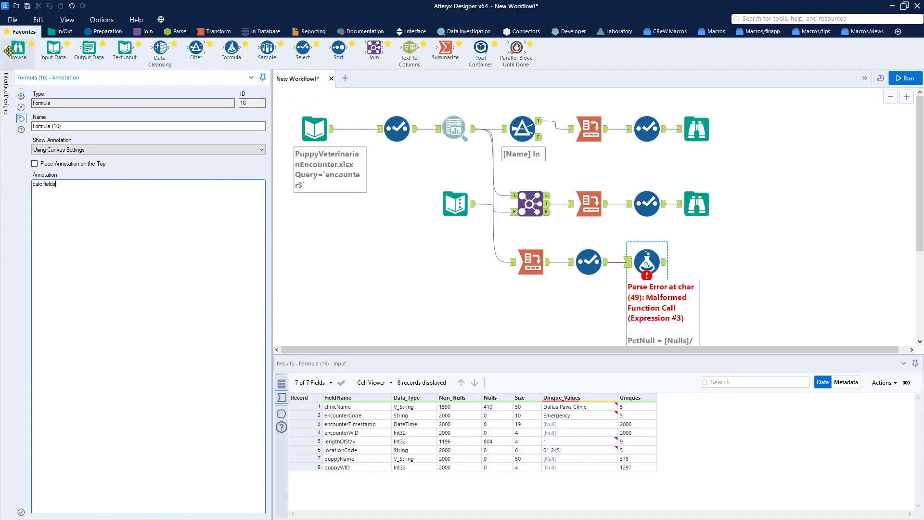
- Connect a Browse tool after the third branch's Formula tool and run the workflow
{"action": "mouse_move", "coordinate": [22, 49]}
{"action": "left_mouse_down"}
{"action": "mouse_move", "coordinate": [229, 98]}
{"action": "mouse_move", "coordinate": [588, 264]}
{"action": "mouse_move", "coordinate": [721, 288]}
{"action": "mouse_move", "coordinate": [729, 268]}
{"action": "mouse_move", "coordinate": [694, 264]}
{"action": "left_mouse_up"}
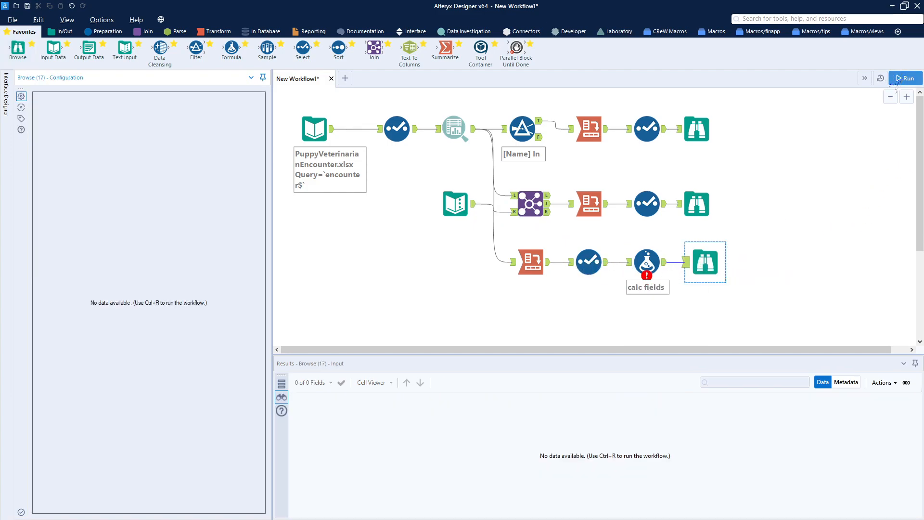
{"action": "left_click", "coordinate": [899, 79]}
- Insert the missing comma before the Trim call's ', ' argument in the Formula tool's Unique_Values expression and rerun the workflow
{"action": "left_click", "coordinate": [647, 262]}
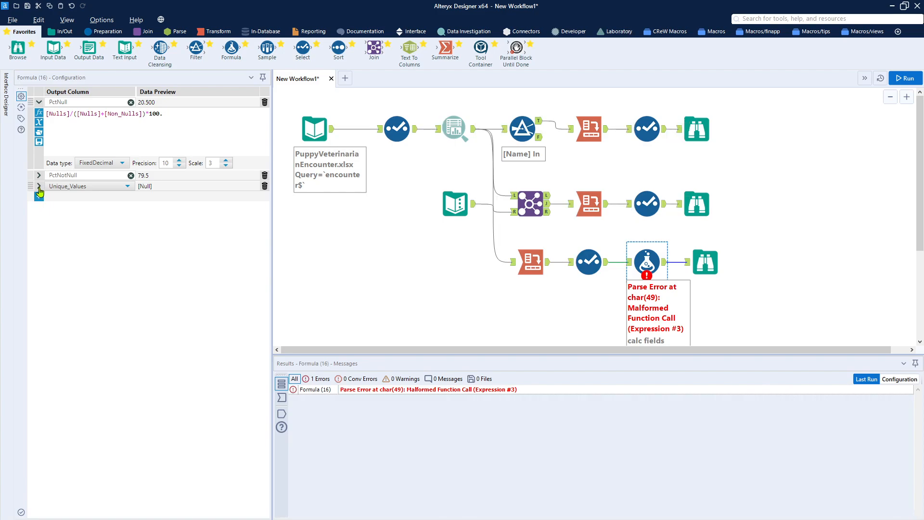
{"action": "left_click", "coordinate": [39, 187]}
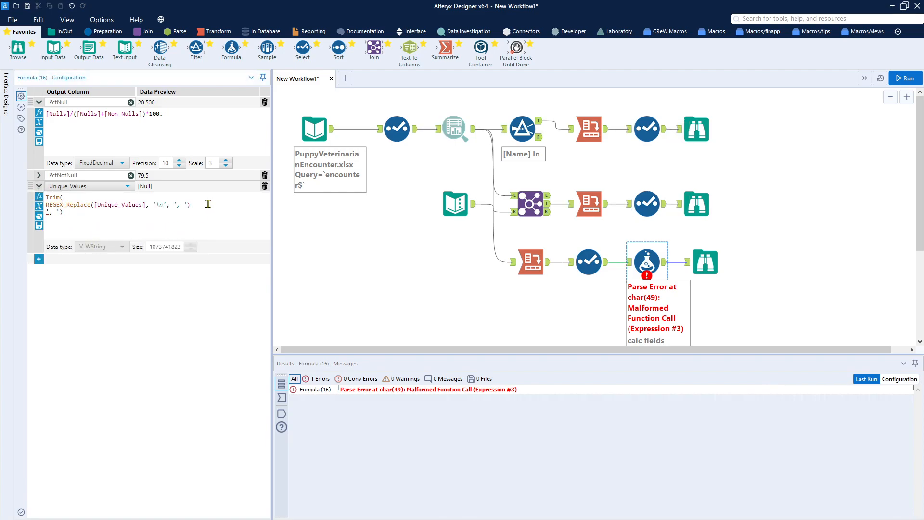
{"action": "left_click", "coordinate": [47, 212]}
{"action": "type", "text": ","}
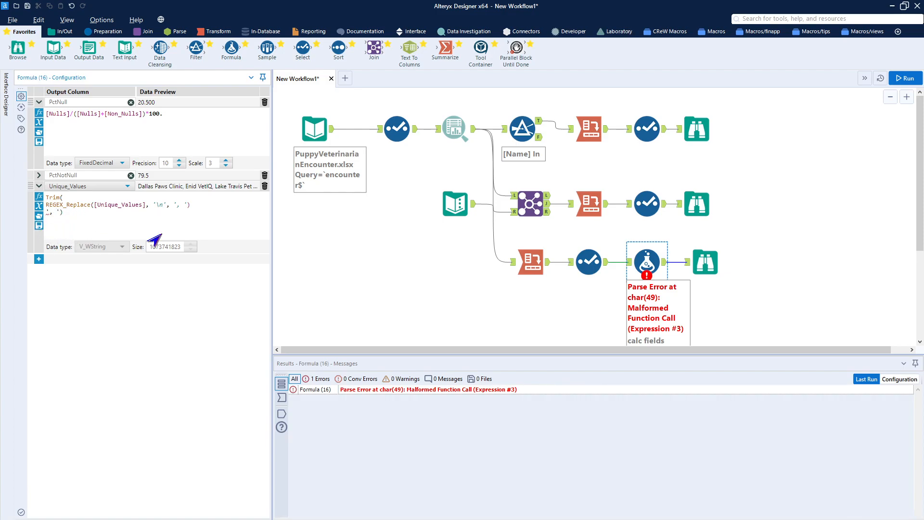
{"action": "scroll", "coordinate": [206, 206], "scroll_direction": "up", "scroll_amount": 3}
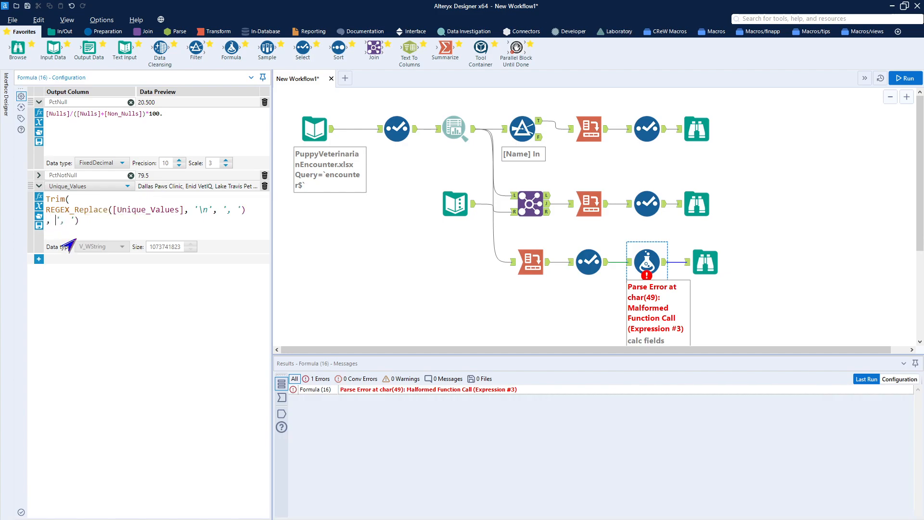
{"action": "left_click", "coordinate": [899, 80]}
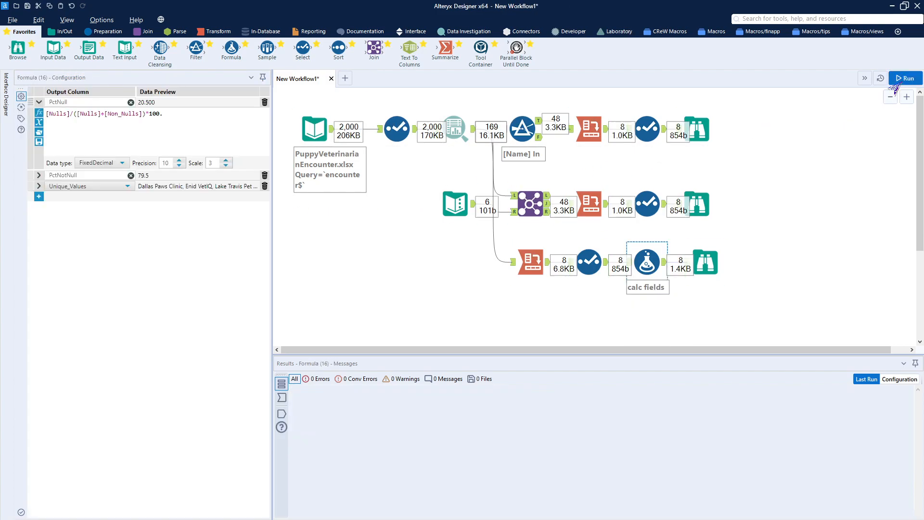
- Examine the third branch's Browse output column by column for the clinicName record, from FieldName through PctNotNull
{"action": "left_click", "coordinate": [713, 270]}
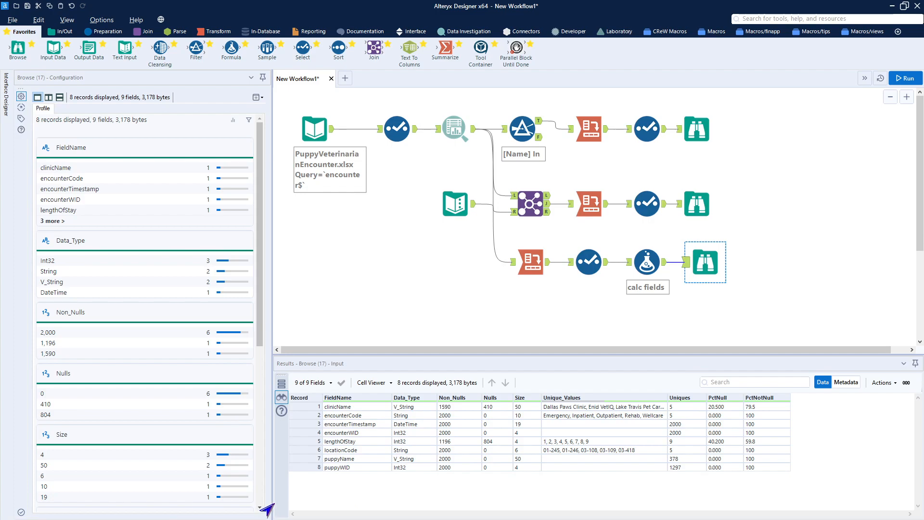
{"action": "left_click", "coordinate": [337, 408]}
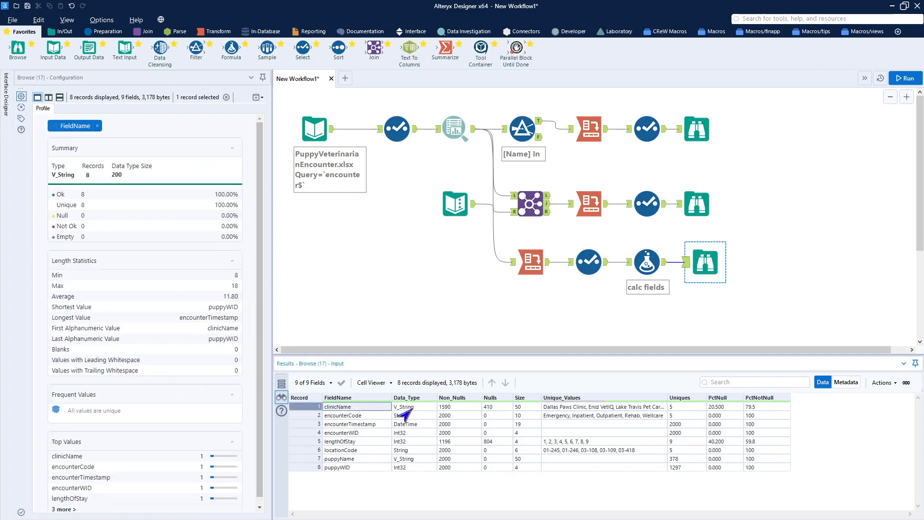
{"action": "left_click", "coordinate": [404, 409]}
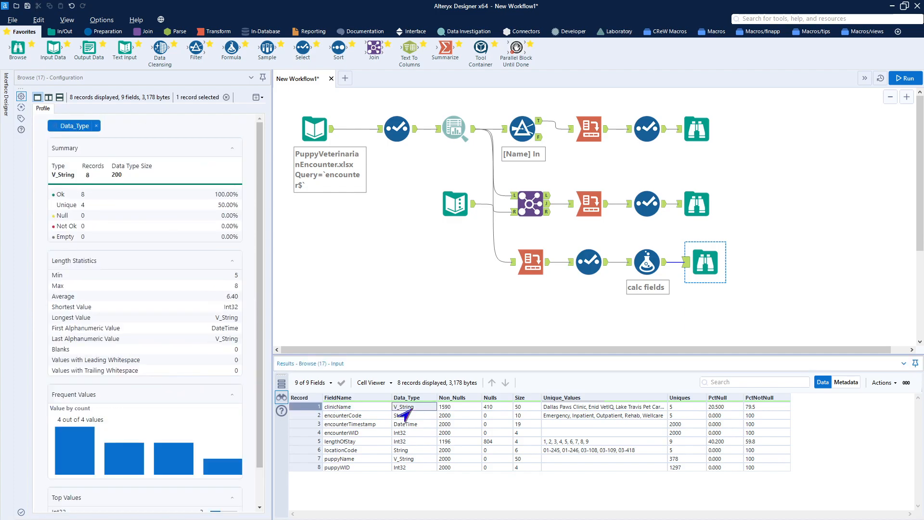
{"action": "left_click", "coordinate": [444, 408]}
{"action": "left_click", "coordinate": [487, 410]}
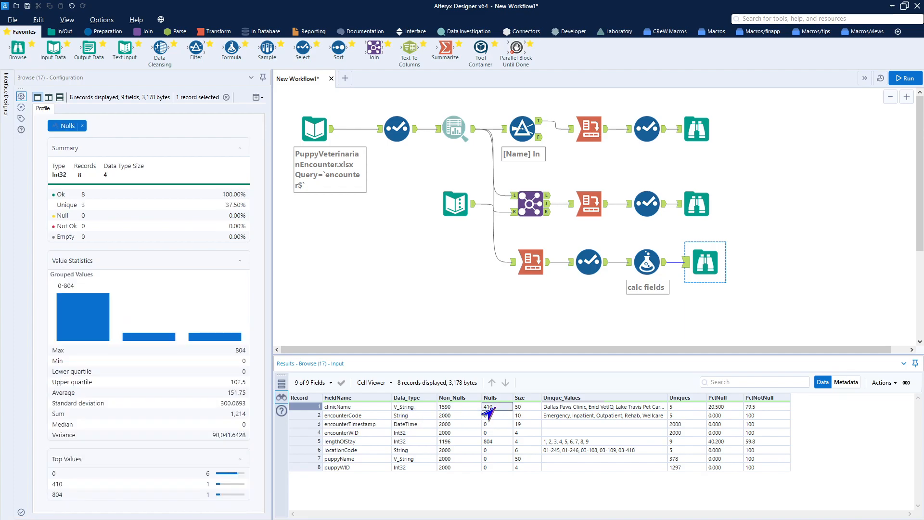
{"action": "left_click", "coordinate": [518, 408]}
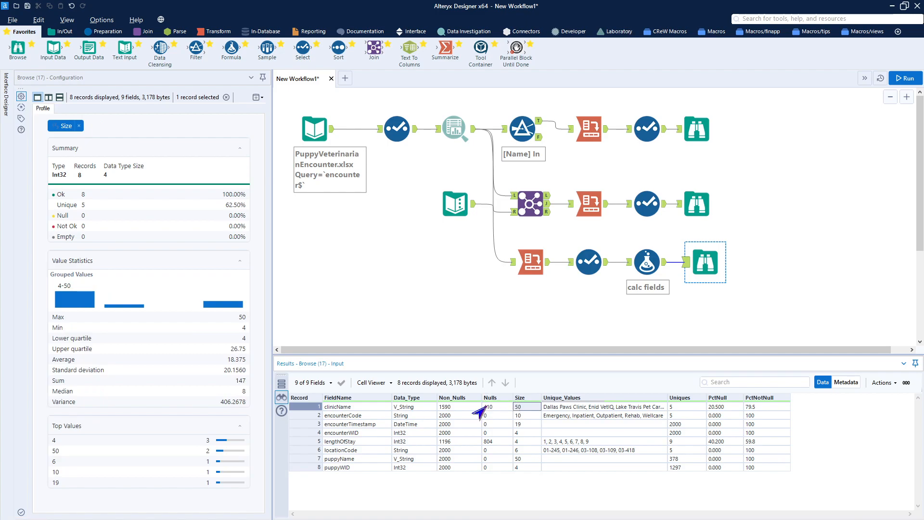
{"action": "left_click", "coordinate": [545, 409]}
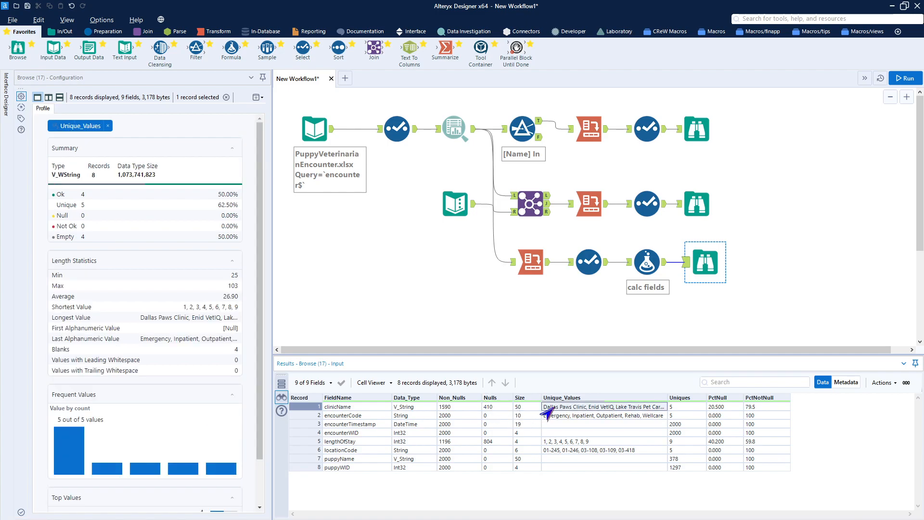
{"action": "left_click", "coordinate": [680, 409]}
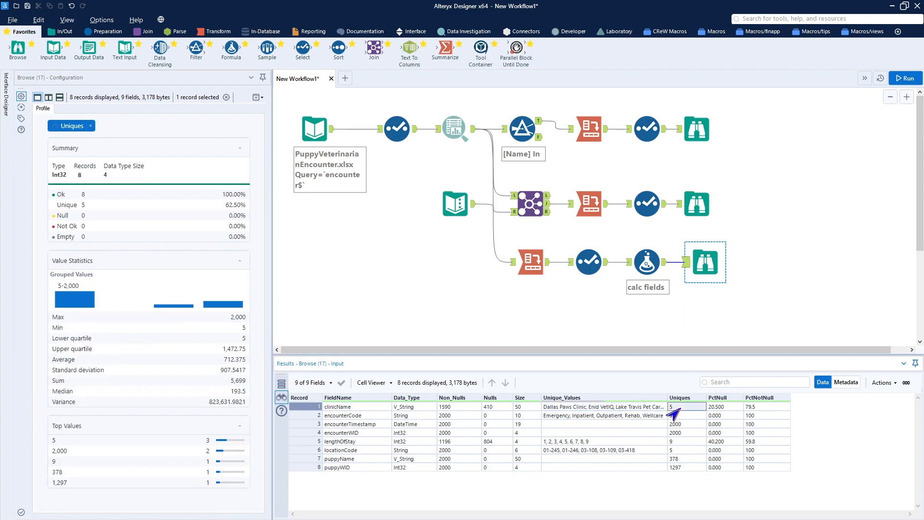
{"action": "left_click", "coordinate": [704, 408]}
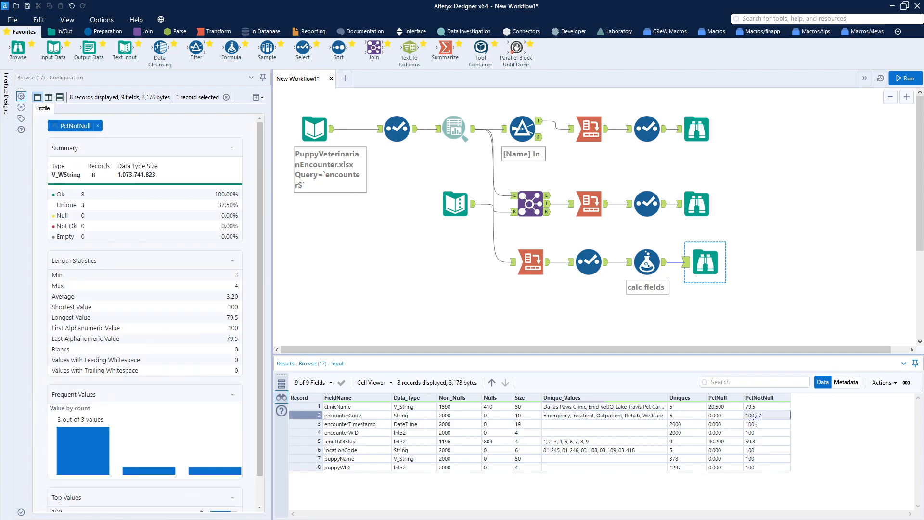
{"action": "left_click", "coordinate": [749, 409]}
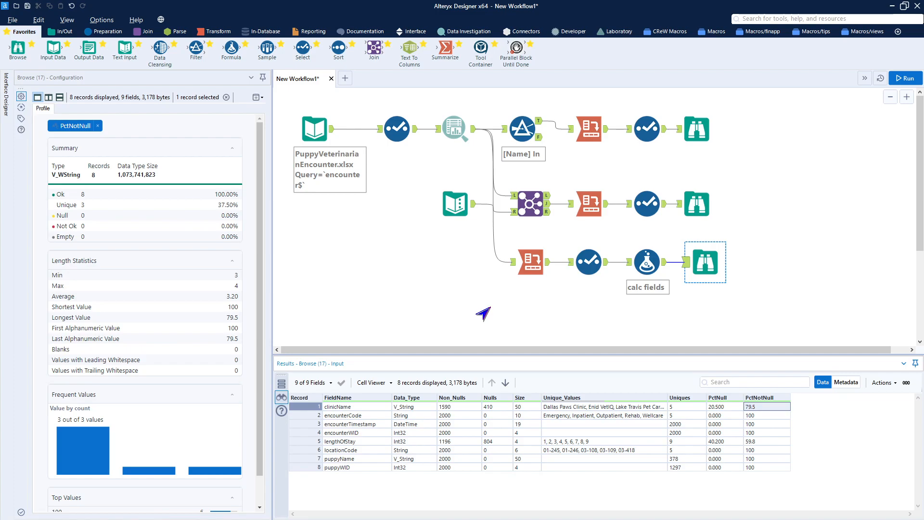
- Delete the Filter and Join branches with their downstream tools, along with the Text Input tool
{"action": "left_click_drag", "start_coordinate": [491, 98], "coordinate": [741, 230]}
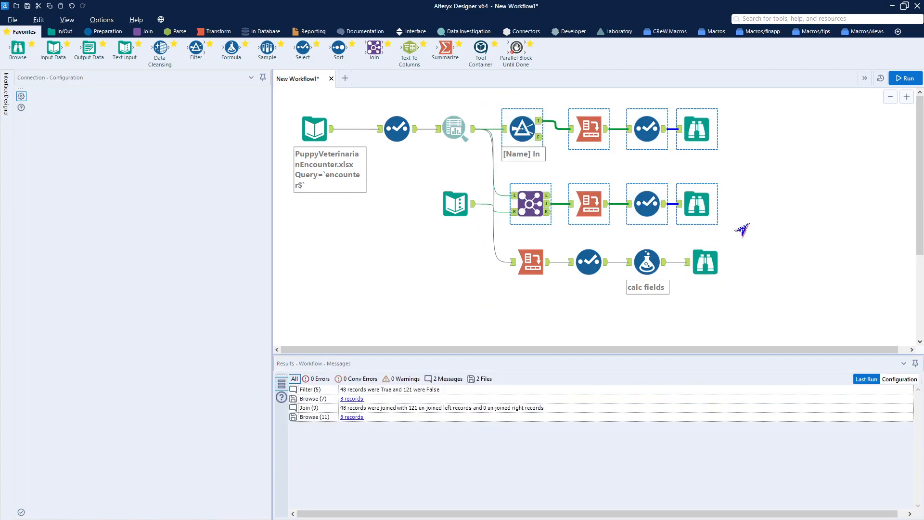
{"action": "key", "text": "Delete"}
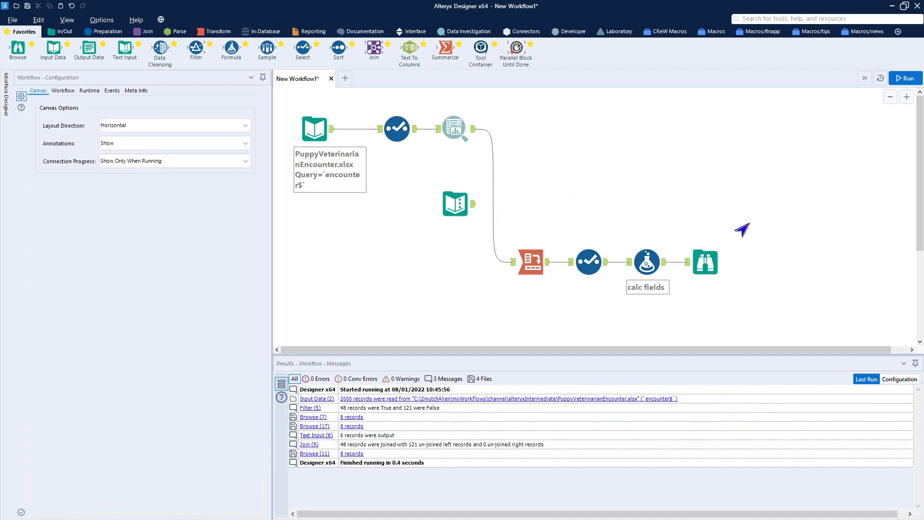
{"action": "left_click", "coordinate": [456, 205]}
{"action": "key", "text": "Delete"}
- Rearrange the remaining tools, placing Cross Tab beside the profiling tool and the second Select, Formula and Browse in a row below
{"action": "left_click_drag", "start_coordinate": [504, 211], "coordinate": [769, 331]}
{"action": "left_click_drag", "start_coordinate": [706, 264], "coordinate": [640, 181]}
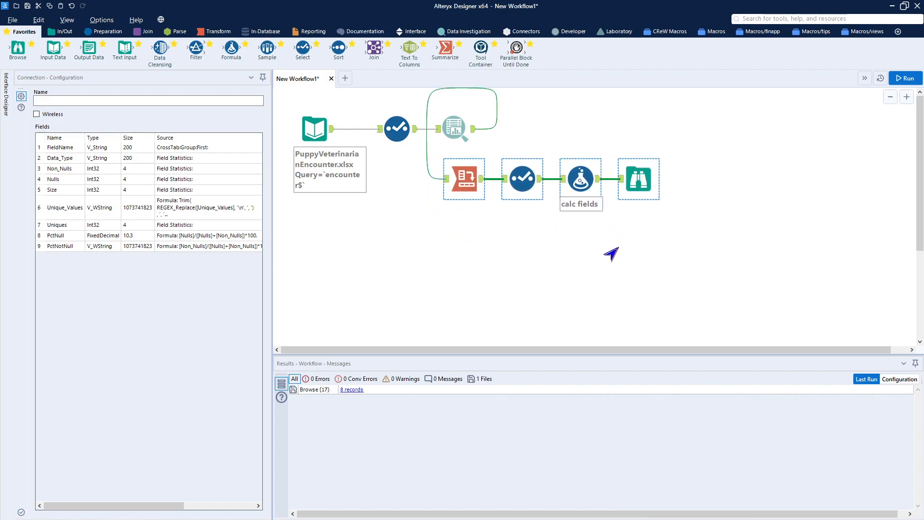
{"action": "left_click_drag", "start_coordinate": [458, 178], "coordinate": [507, 127]}
{"action": "left_click_drag", "start_coordinate": [538, 99], "coordinate": [703, 166]}
{"action": "left_click_drag", "start_coordinate": [682, 136], "coordinate": [624, 196]}
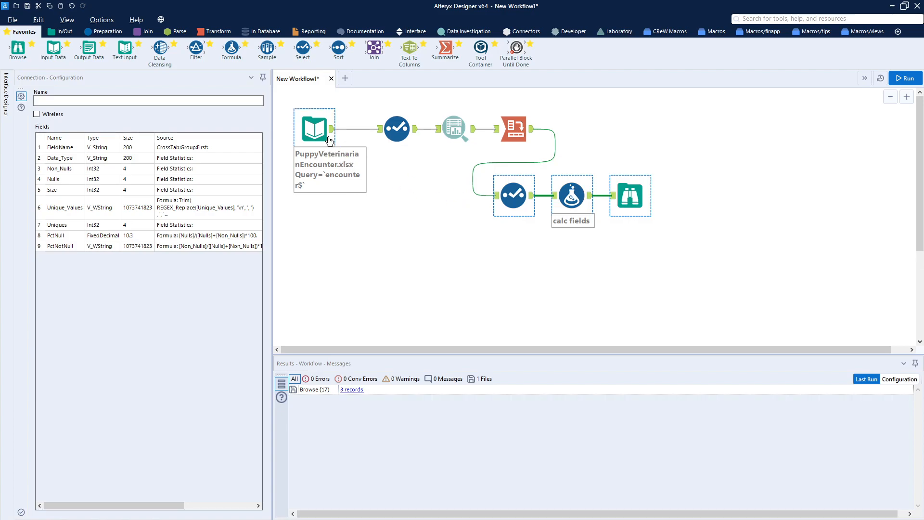
{"action": "left_click_drag", "start_coordinate": [316, 131], "coordinate": [340, 132]}
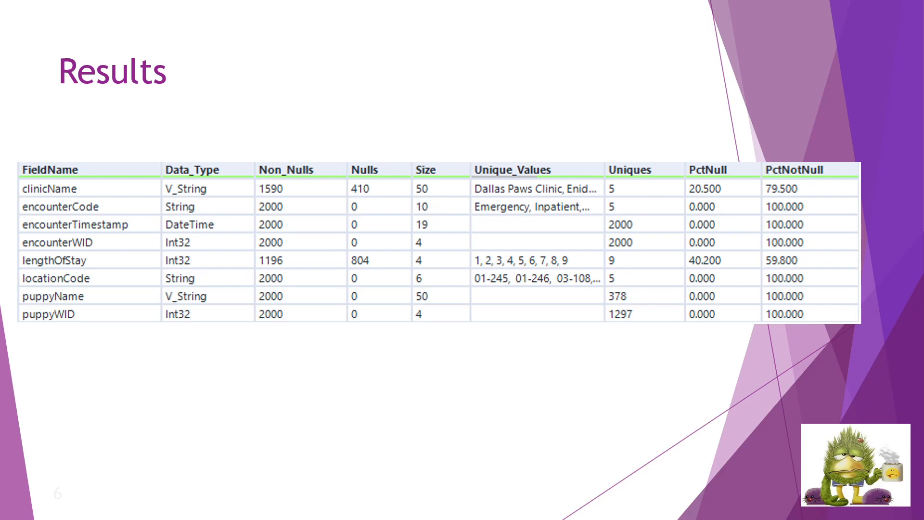
{"action": "key", "text": "Right"}
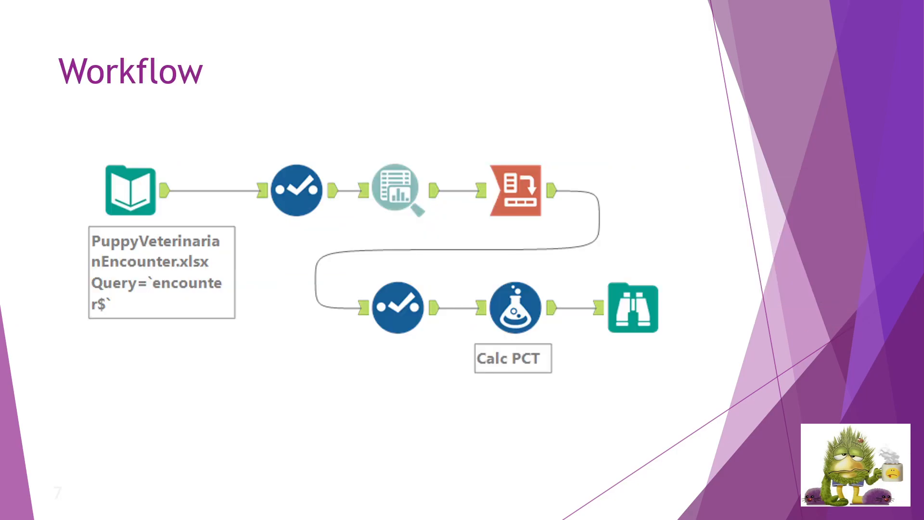
{"action": "key", "text": "Right"}
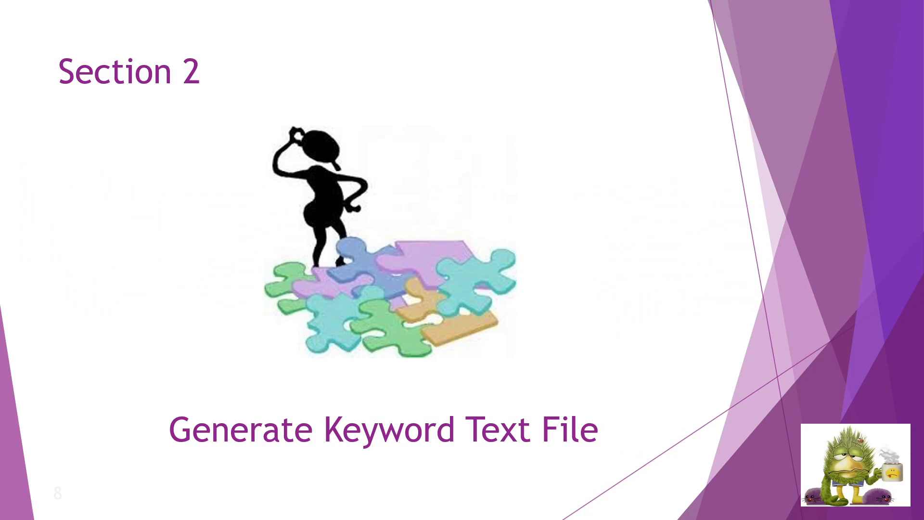